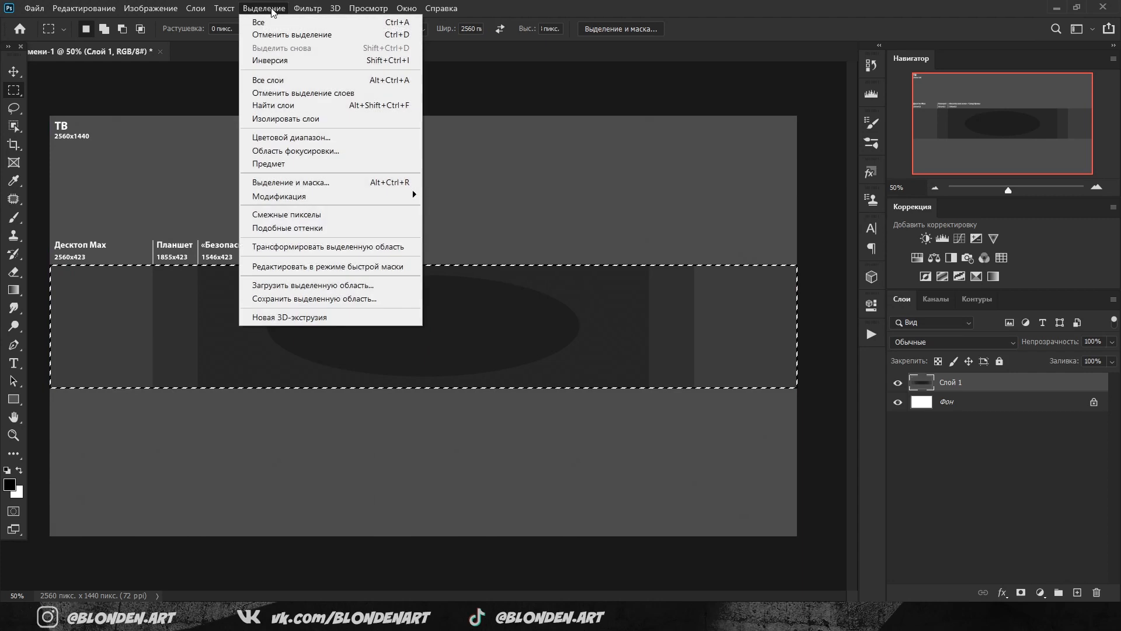
Invert the selection around the middle strip and add it as a layer mask on the template layer Слой 1.
click(265, 58)
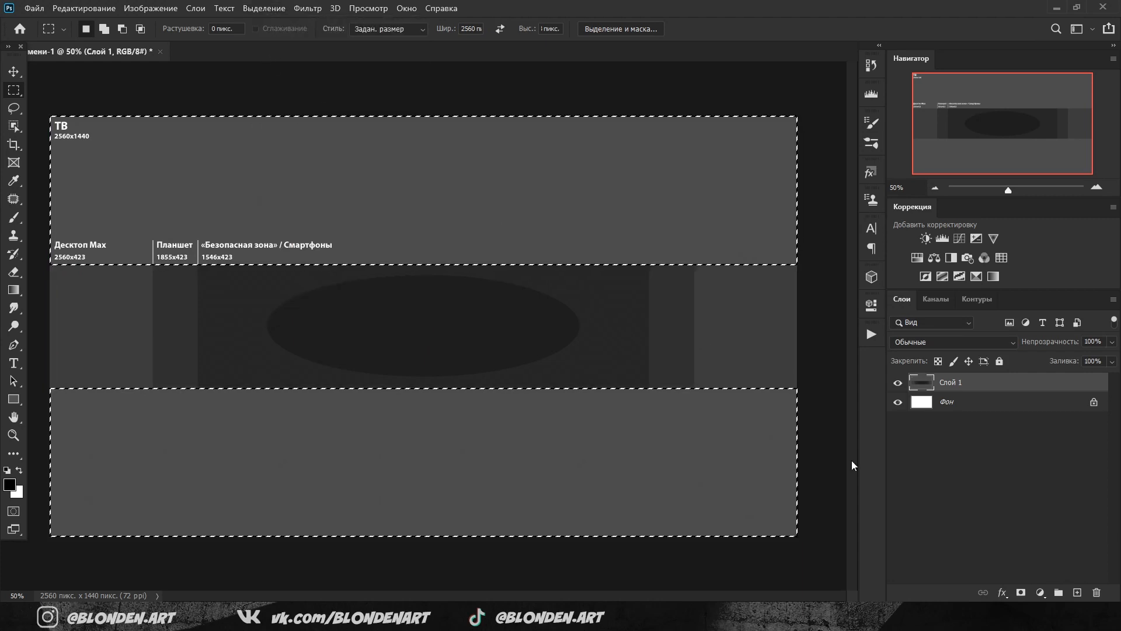
click(1022, 594)
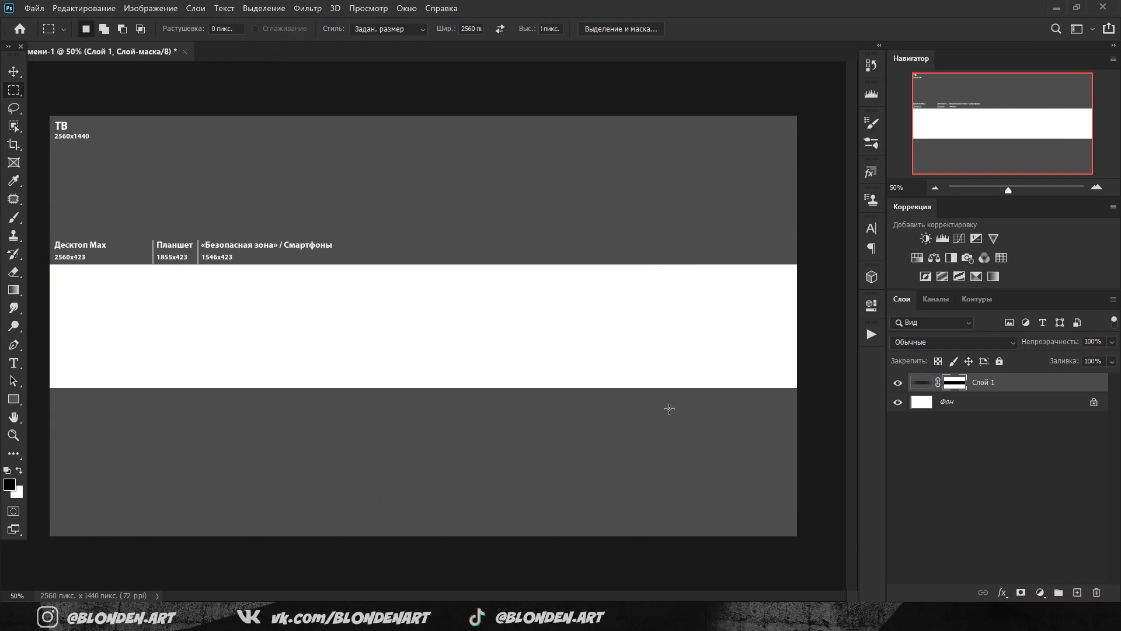
Place the photo IMG-20190618-WA0007-gigapixel on the canvas, enlarged and tilted so the seated couple dominates the frame.
key(alt+Tab)
drag(621, 274, 390, 354)
drag(375, 206, 371, 269)
right_click(370, 270)
click(408, 480)
drag(759, 178, 717, 121)
drag(386, 190, 384, 251)
key(Return)
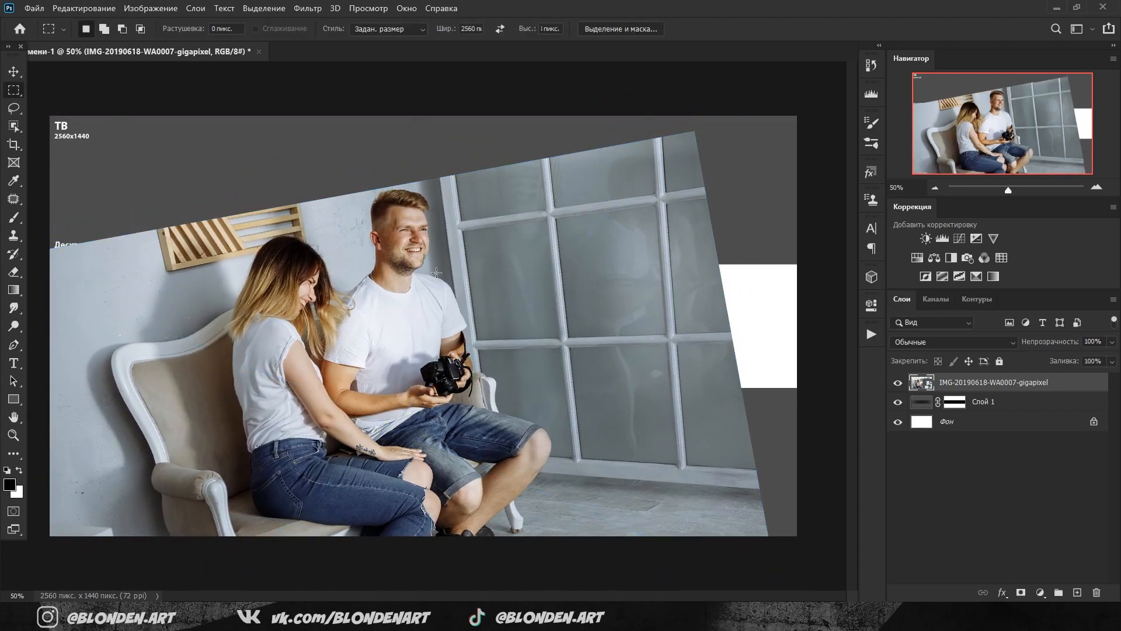
Select the photo's subject automatically with the Object Selection tool and mask out the background.
click(14, 126)
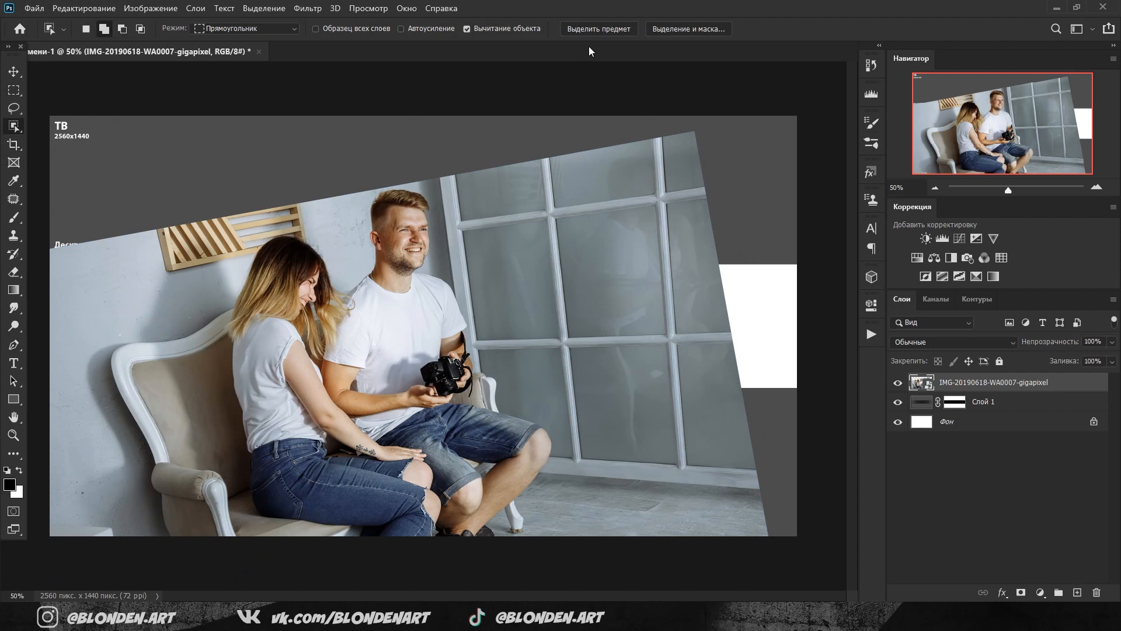
click(597, 29)
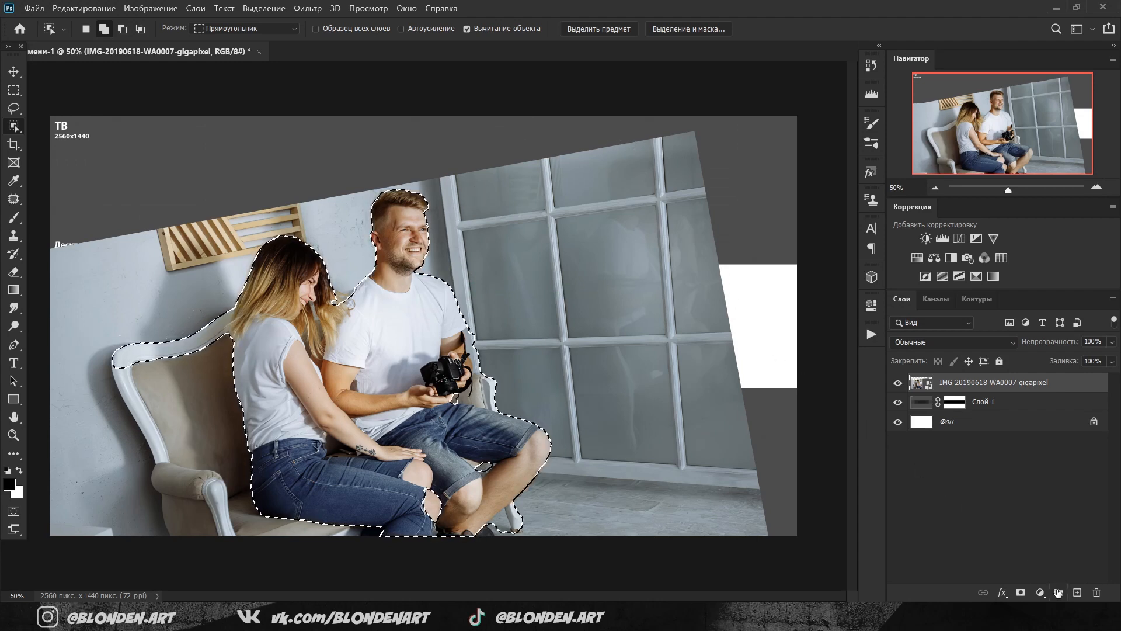
click(1020, 593)
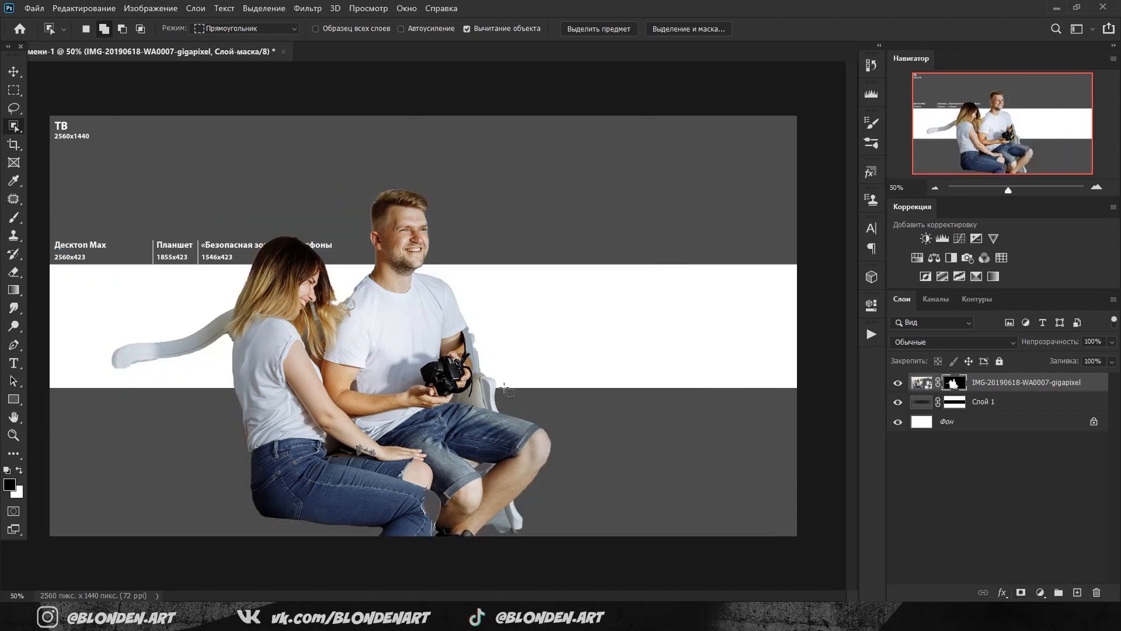
Lasso the woman, the chair remains and the lower legs and remove them on the photo's layer mask.
key(l)
mouse_move(517, 433)
mouse_down()
mouse_move(73, 268)
mouse_move(201, 243)
mouse_up()
key(x)
key(Delete)
key(ctrl+d)
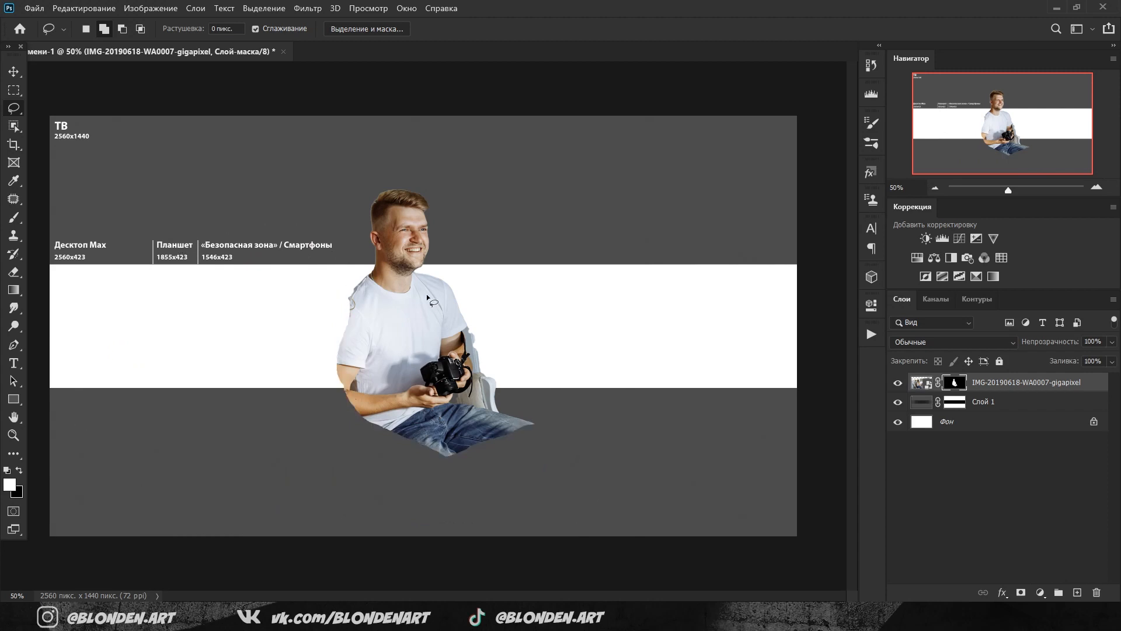
Put the photo layer beneath Слой 1 and move the man down so his head sits in the middle strip.
click(1097, 187)
key(v)
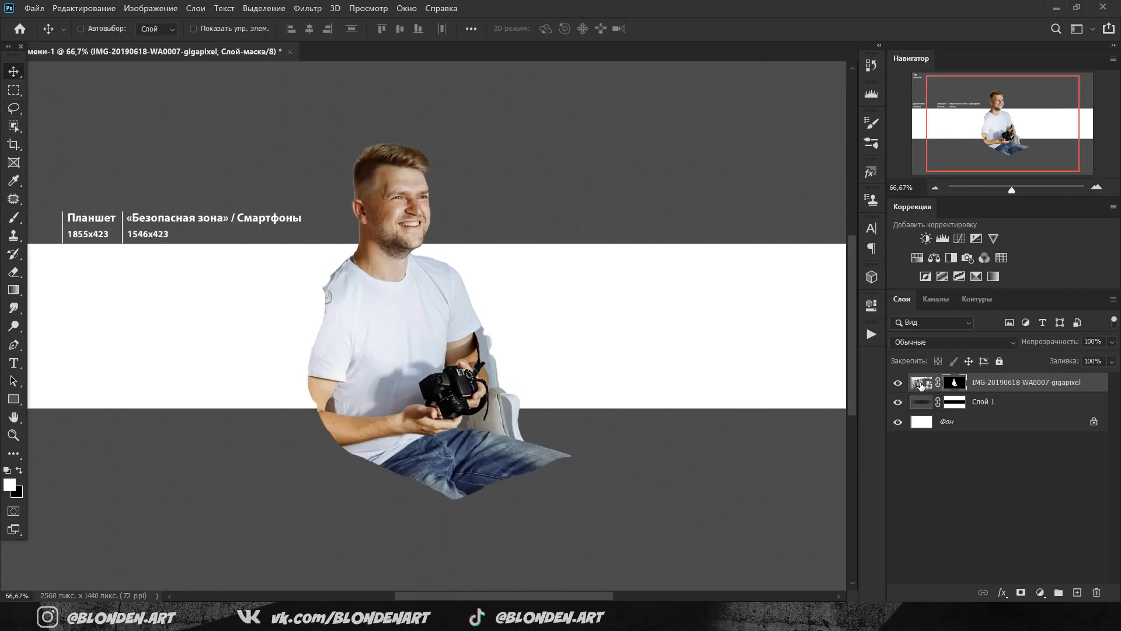
drag(921, 383, 924, 411)
drag(396, 320, 401, 425)
click(935, 187)
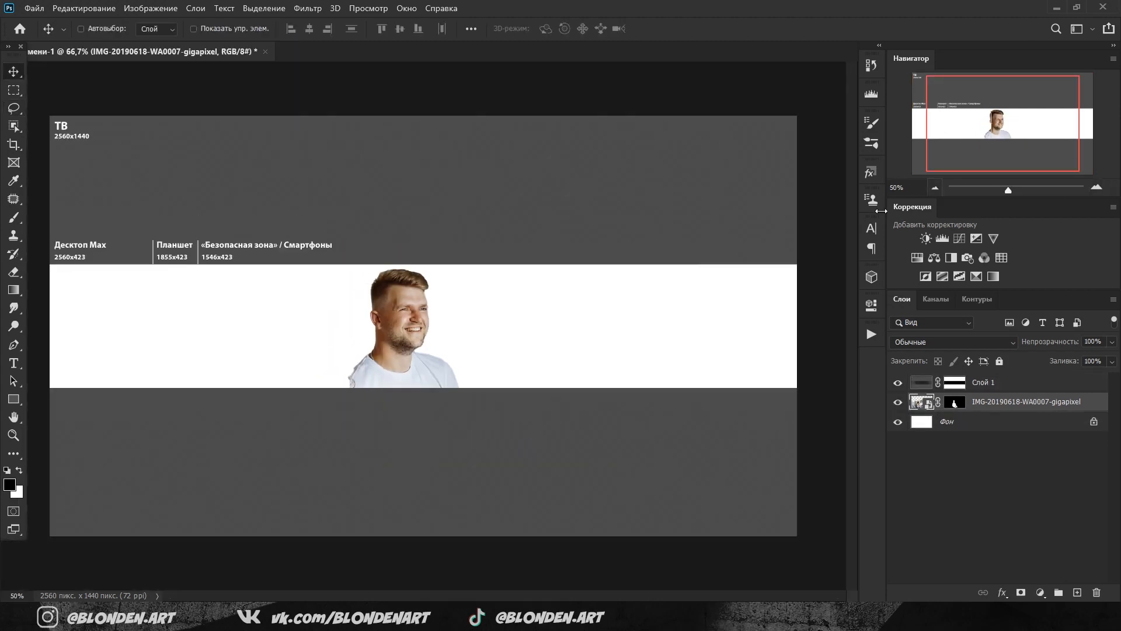
Enlarge, rotate and reposition the man with Free Transform so his head and shoulders fill the strip's height.
key(ctrl+t)
drag(759, 207, 818, 183)
drag(650, 255, 608, 300)
drag(783, 206, 809, 186)
drag(681, 269, 667, 282)
drag(796, 198, 844, 163)
drag(611, 242, 602, 268)
drag(672, 169, 635, 164)
drag(568, 126, 597, 140)
drag(372, 185, 393, 232)
key(Return)
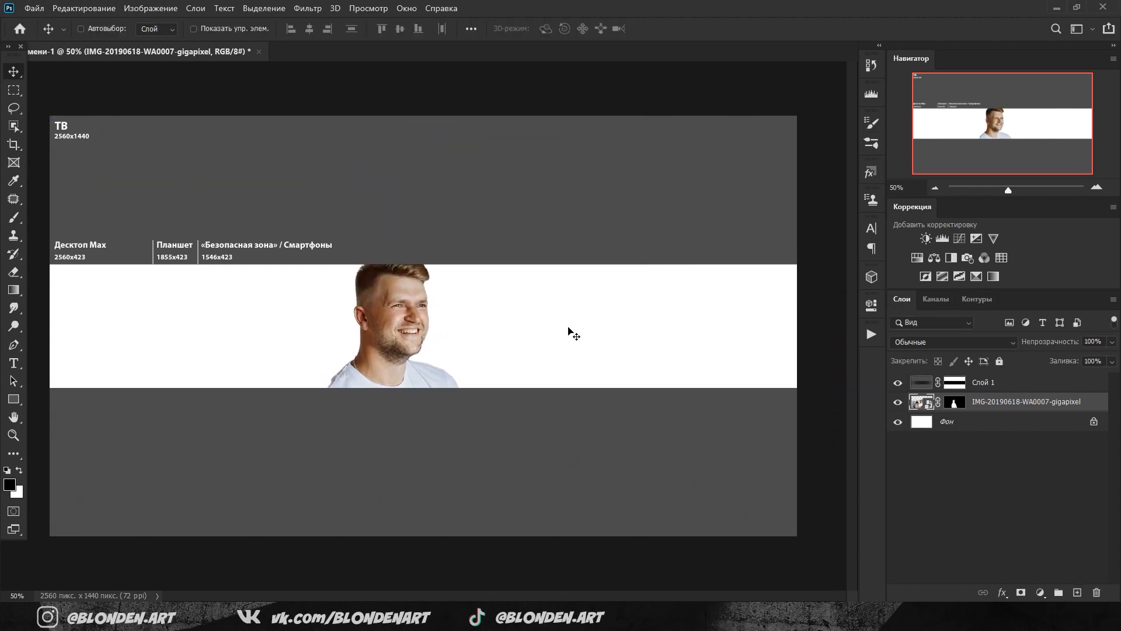
Add a layer above the background and fill it with a cyan-to-blue radial gradient behind the man, without inversion.
click(976, 428)
click(1075, 592)
key(g)
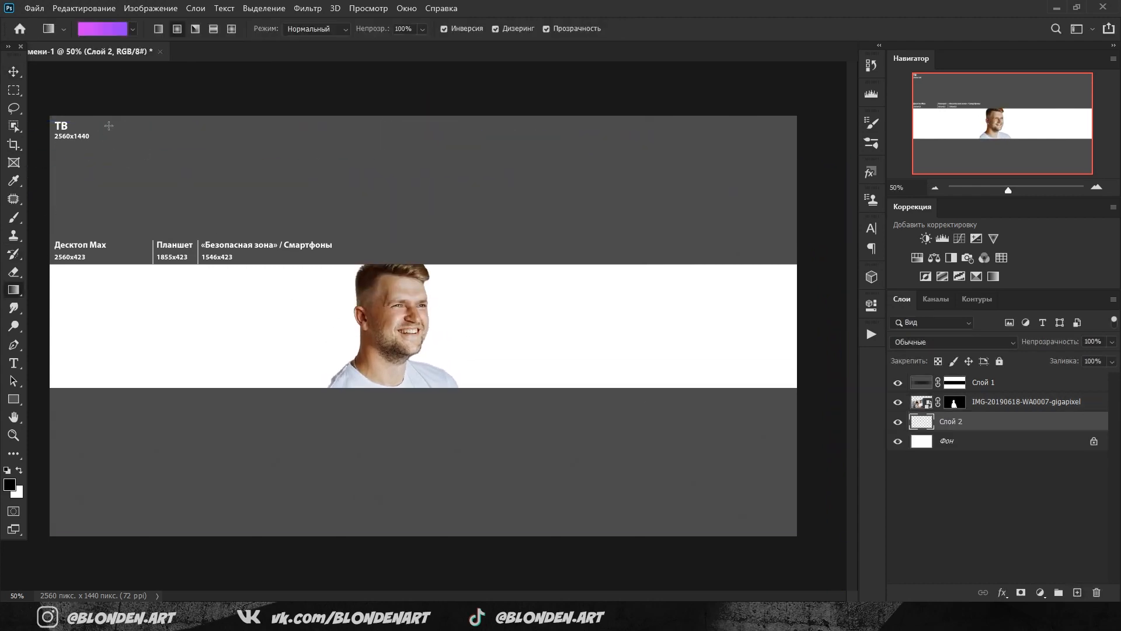
click(133, 29)
drag(163, 72, 164, 117)
click(57, 124)
click(519, 12)
drag(362, 361, 245, 310)
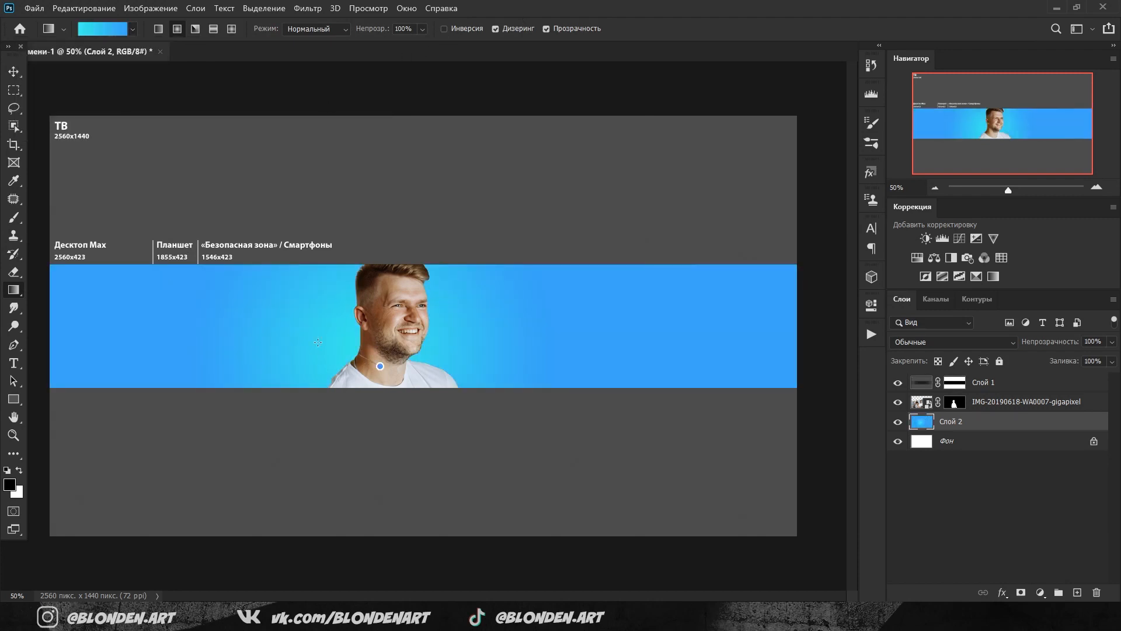
Refill the background layer with a blue-to-violet radial gradient spreading from the man to the banner's edge.
click(133, 29)
click(33, 130)
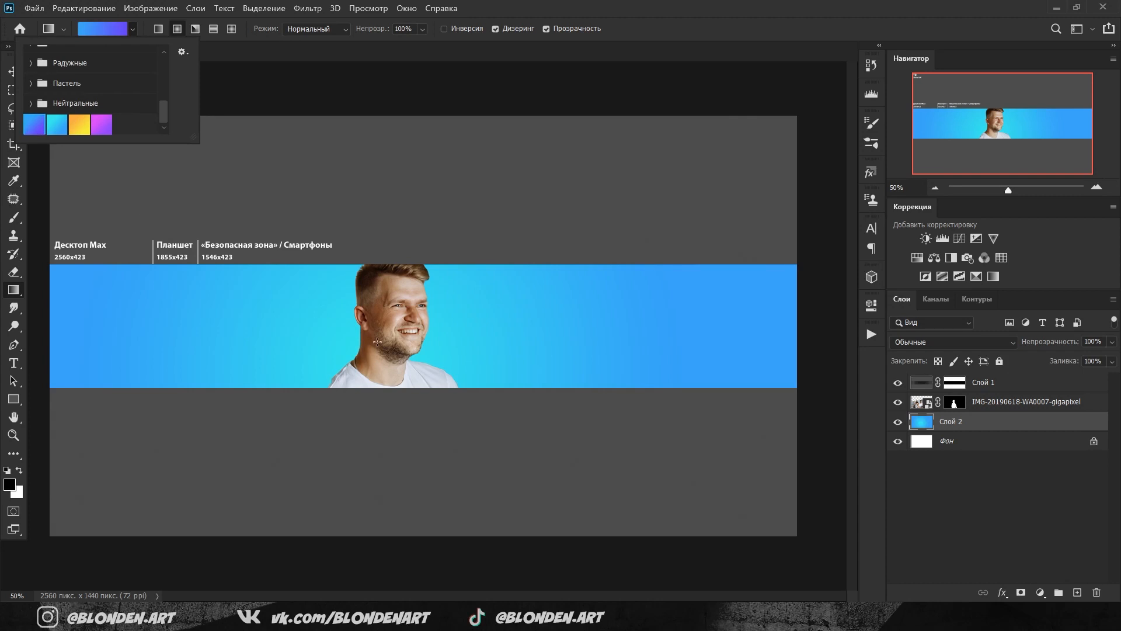
drag(368, 357, 109, 282)
drag(379, 359, 19, 254)
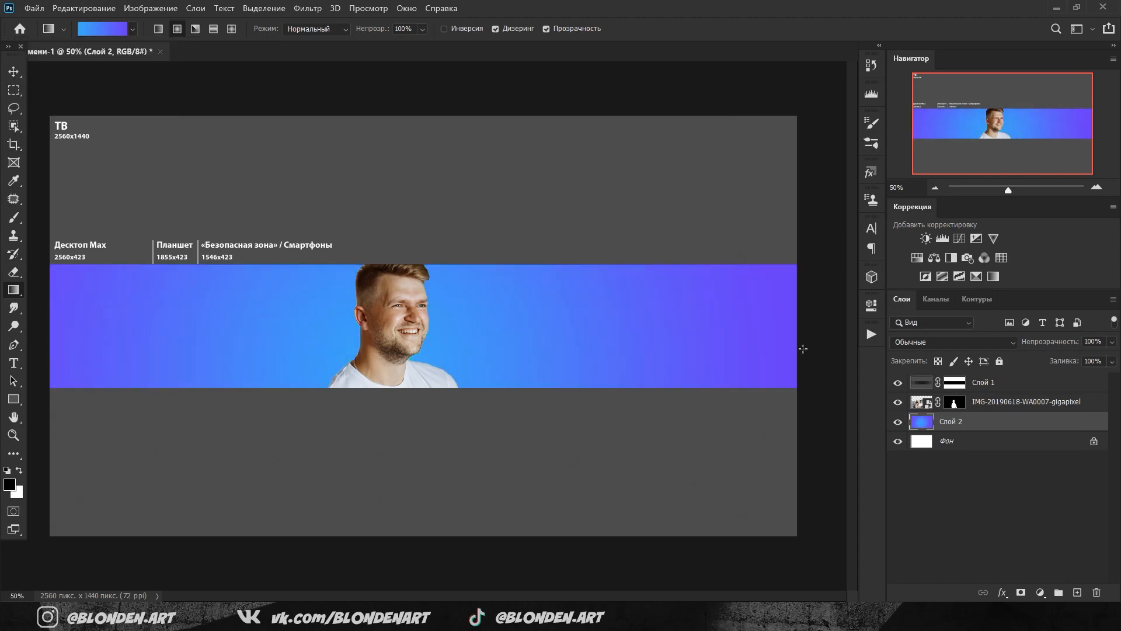
Move the man's layer slightly down so the top of his hair fits inside the strip.
click(923, 402)
click(1096, 187)
click(1097, 186)
click(1096, 186)
click(936, 188)
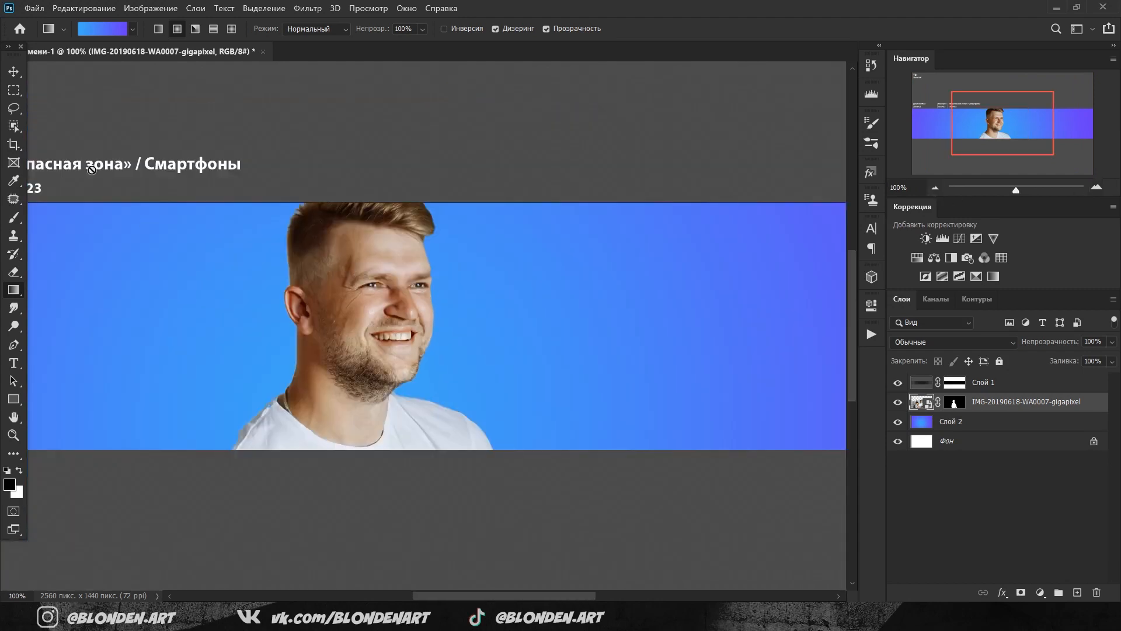
key(v)
drag(337, 292, 337, 320)
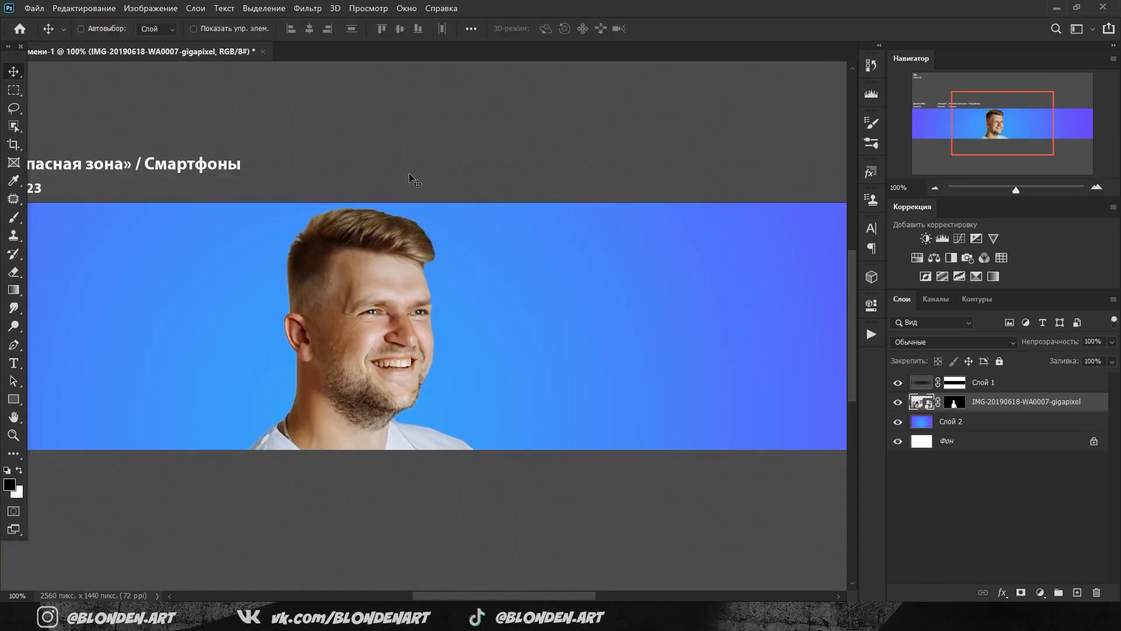
Open the Liquify filter for the man's layer and choose the Forward Warp tool.
click(350, 11)
mouse_move(310, 9)
click(351, 111)
key(s)
key(z)
scroll(446, 171, up, 10)
scroll(446, 171, down, 6)
click(19, 41)
Reshape the contour of the man's face with a 70 px warp brush and apply the Liquify filter.
key([)
key([)
key([)
key([)
key([)
key([)
mouse_move(492, 237)
mouse_down()
mouse_move(476, 208)
mouse_move(467, 292)
mouse_up()
drag(391, 365, 386, 357)
key(ctrl+z)
scroll(615, 331, up, 2)
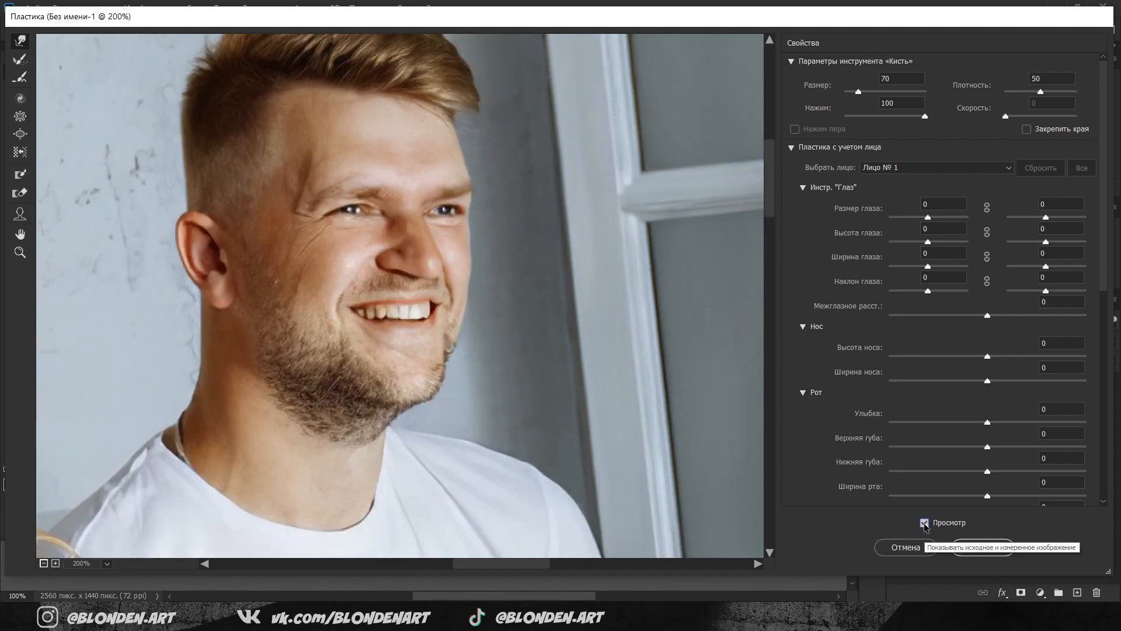
click(982, 549)
Paint black on the man's layer mask with a 23 px brush to hide the grey fringe along his cheek.
scroll(416, 390, up, 2)
scroll(416, 390, down, 1)
key(b)
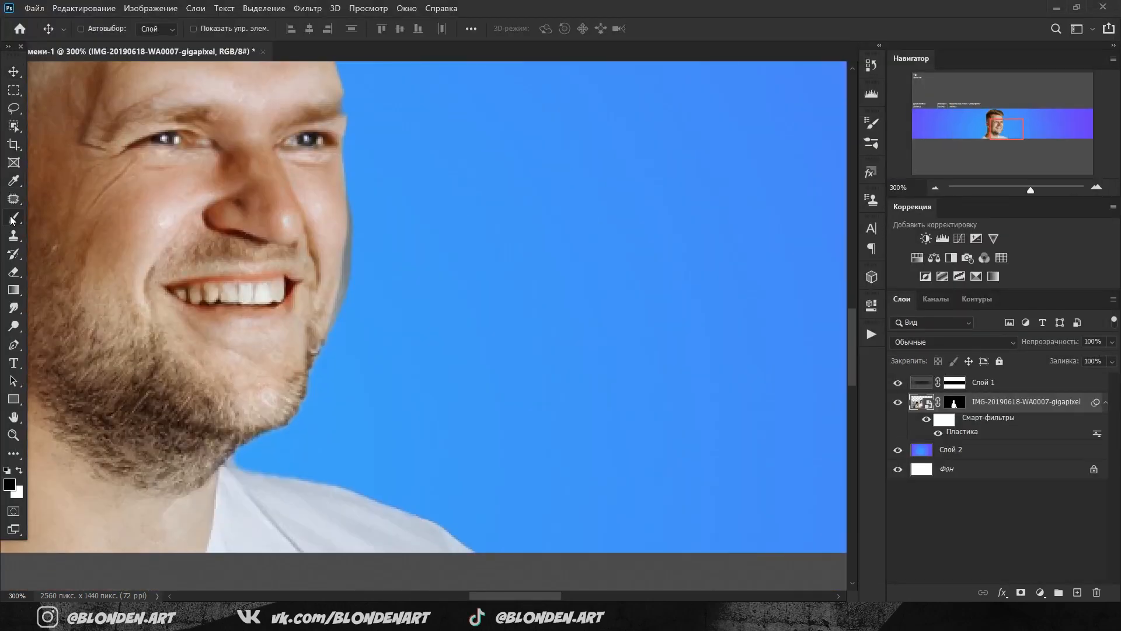
click(102, 29)
click(149, 107)
drag(107, 74, 94, 74)
click(954, 402)
key(F5)
key(F5)
click(388, 205)
key(ctrl+z)
key(x)
drag(365, 261, 359, 288)
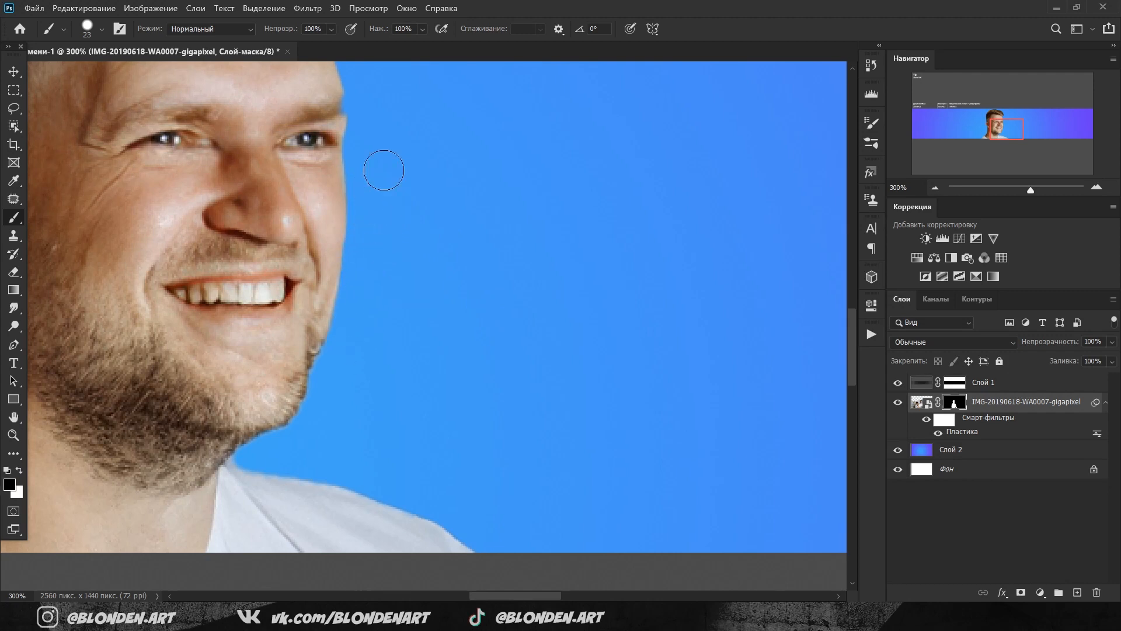
Refine the mask edge around the man's hair and forehead, reducing the brush to 6 px for fine details.
scroll(295, 447, up, 5)
key(x)
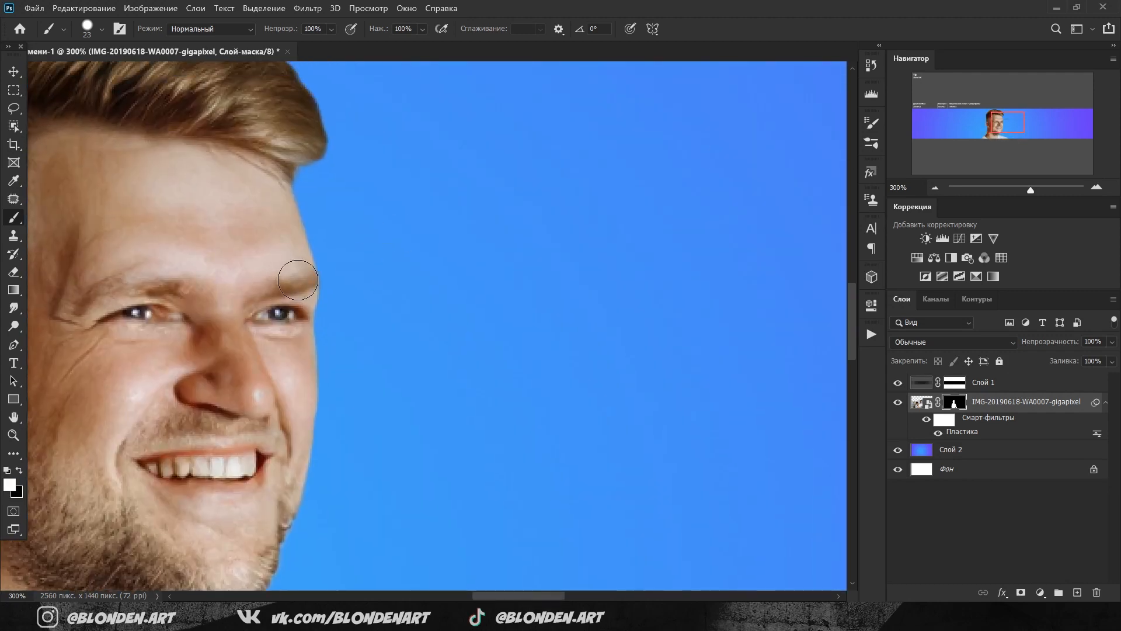
key(x)
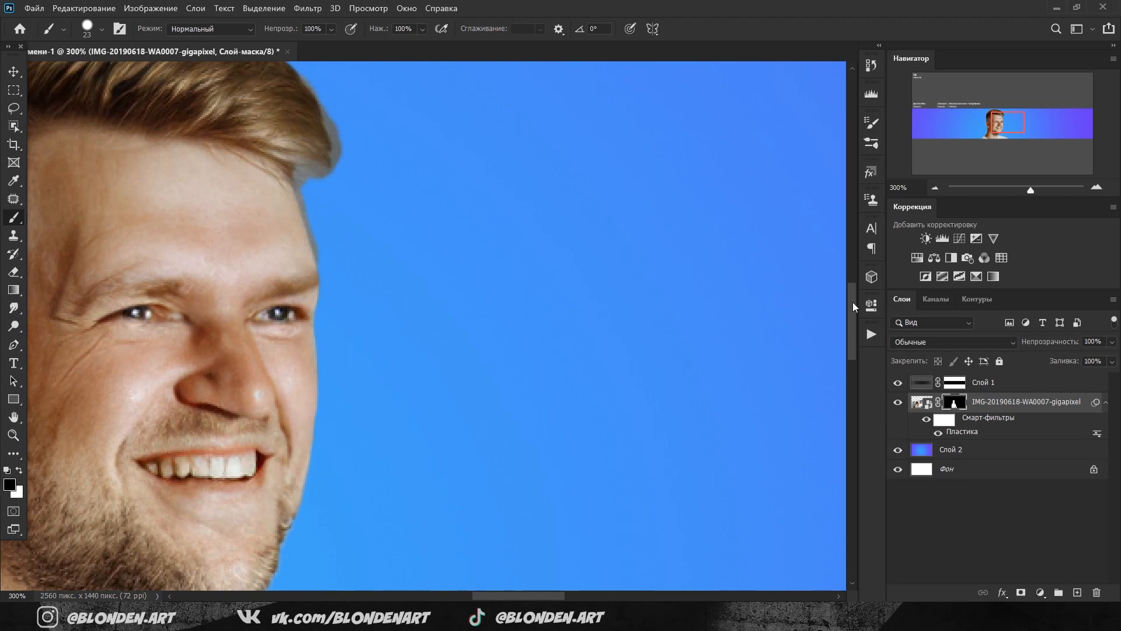
scroll(318, 175, up, 3)
drag(319, 175, 349, 275)
key(bracketleft)
key(bracketleft)
key(bracketleft)
key(bracketleft)
key(bracketleft)
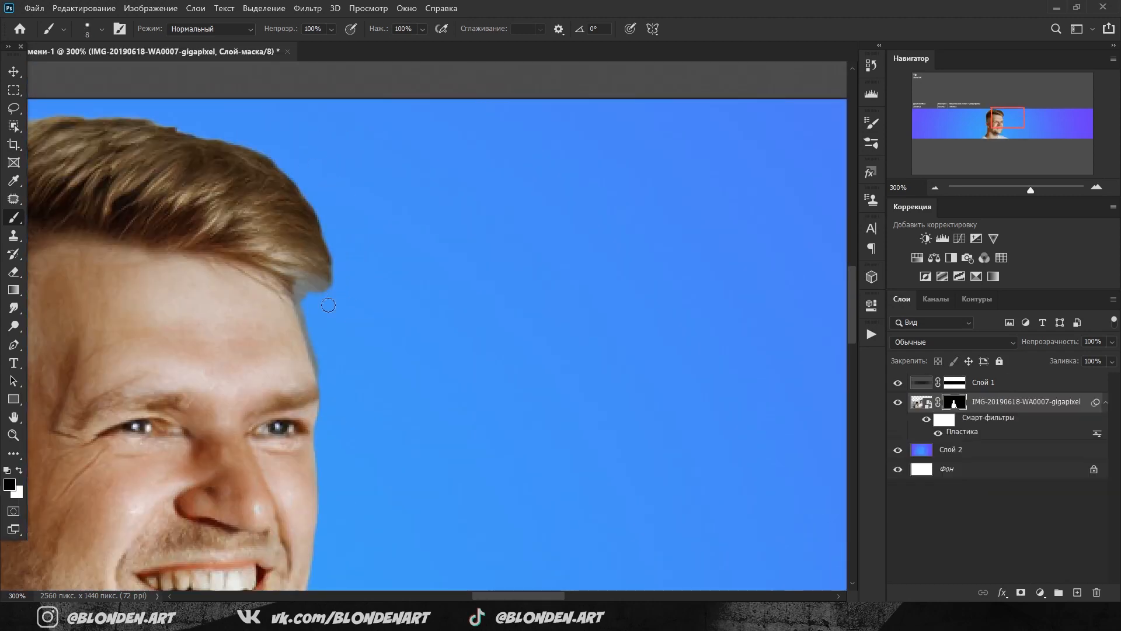
mouse_move(1008, 118)
mouse_down()
mouse_move(989, 118)
mouse_move(994, 136)
mouse_up()
key(bracketleft)
key(bracketleft)
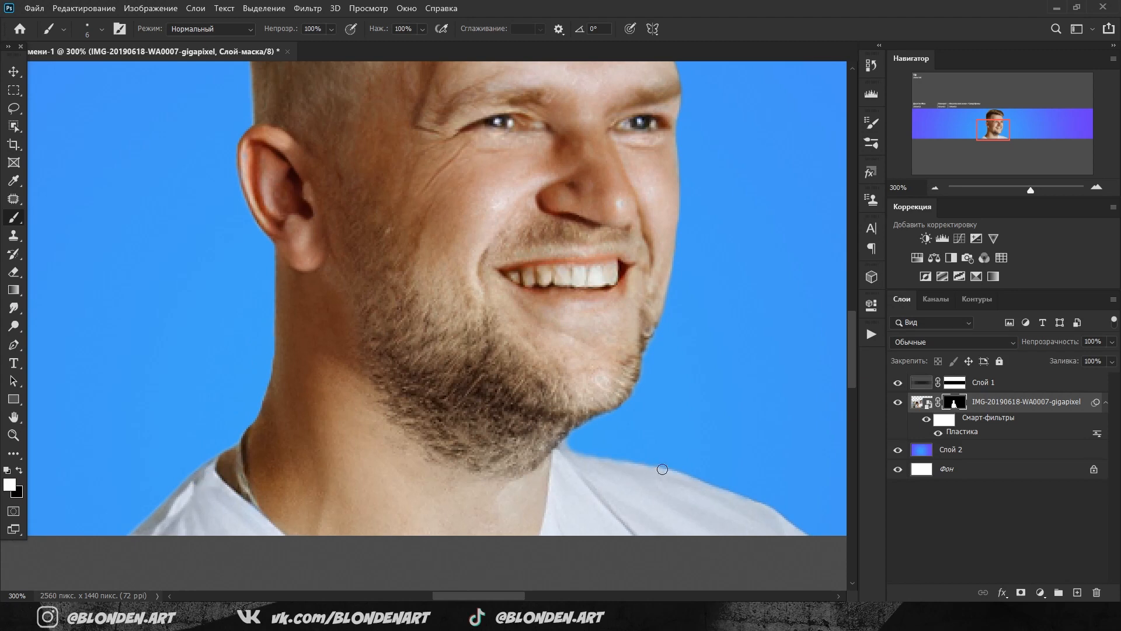
Rasterize the man's photo layer.
double_click(936, 188)
right_click(1021, 402)
click(849, 261)
Try to smooth the skin between the man's temple and cheek with a 31 px Mixer Brush.
right_click(14, 217)
click(36, 256)
click(1095, 188)
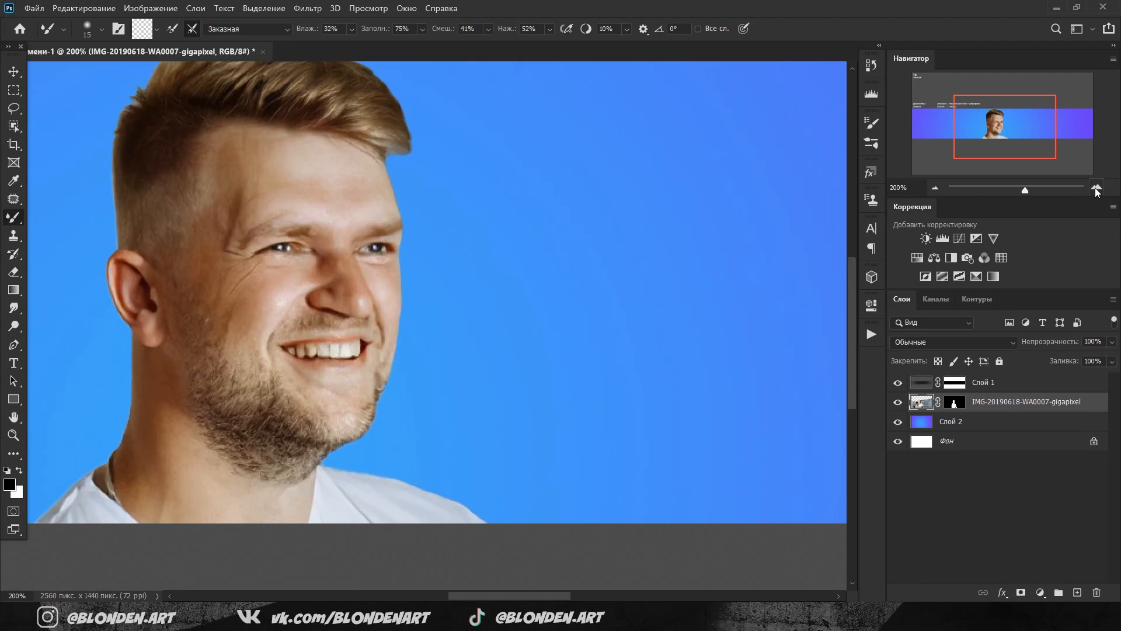
drag(1005, 126, 998, 127)
click(101, 29)
click(91, 74)
click(666, 277)
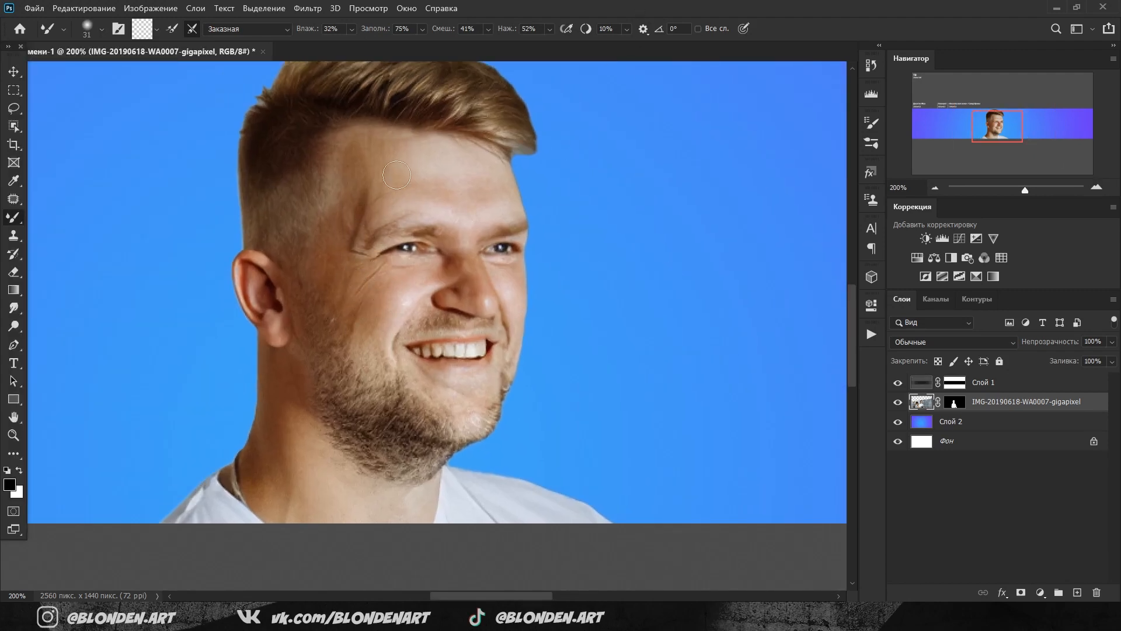
drag(380, 197, 358, 342)
key(ctrl+z)
key(ctrl+z)
Retouch the lines and uneven skin on the man's temple and beside his eye with the Patch tool.
key(j)
drag(375, 176, 386, 209)
drag(367, 215, 390, 303)
key(ctrl+d)
mouse_move(336, 224)
mouse_down()
mouse_move(371, 179)
mouse_move(378, 193)
mouse_up()
drag(363, 238, 370, 252)
drag(361, 211, 373, 296)
key(ctrl+d)
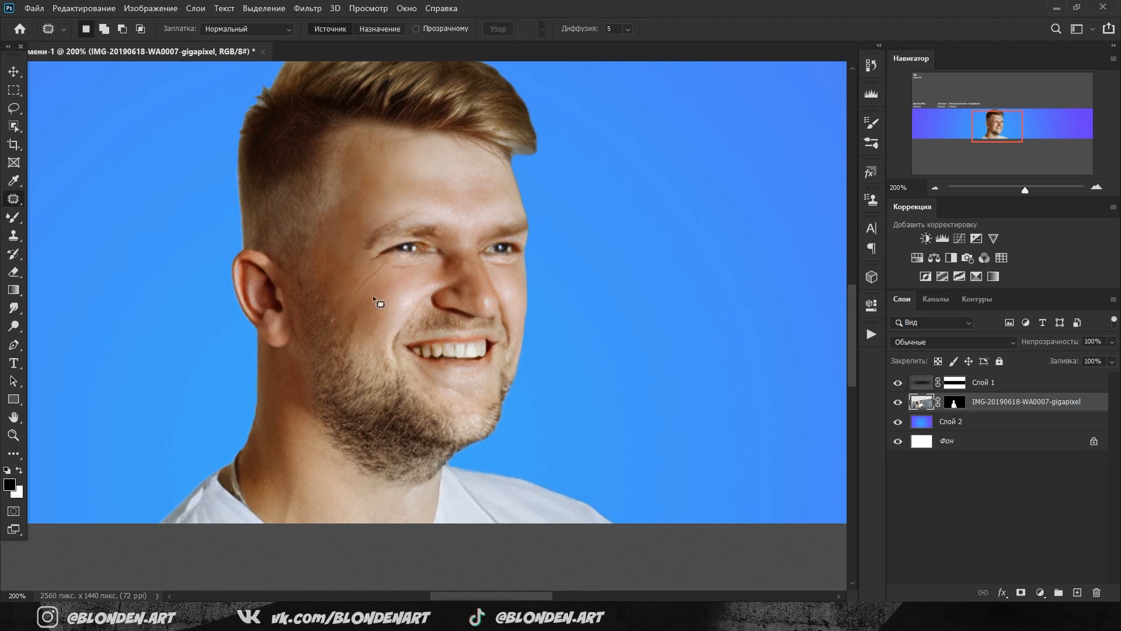
drag(368, 214, 369, 214)
key(ctrl+d)
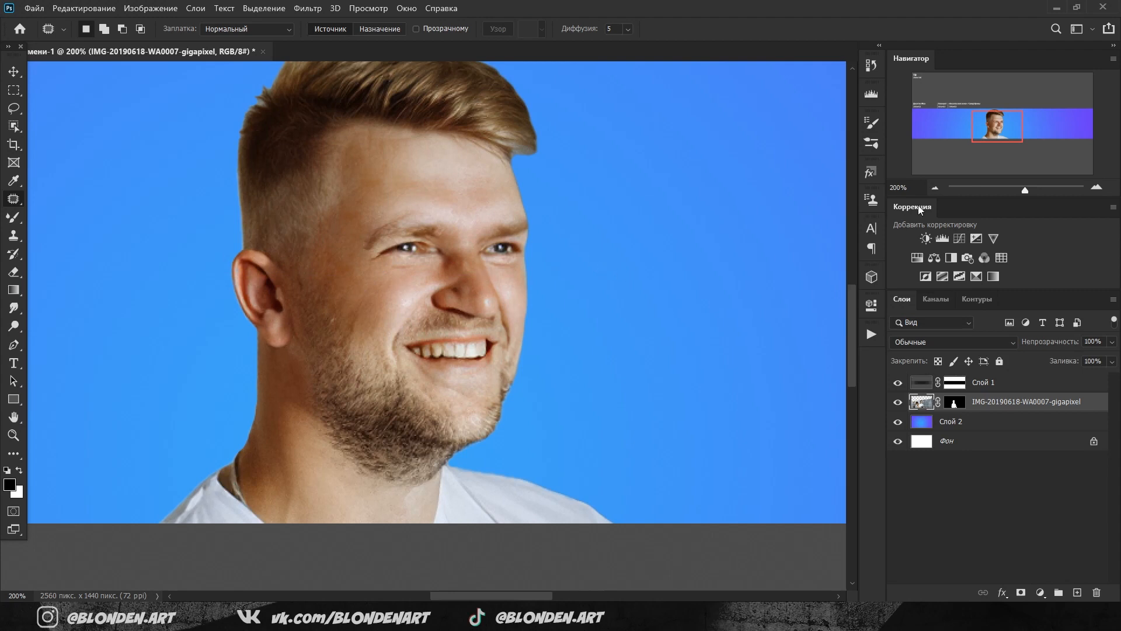
Adjust the size, angle and position of the man's cutout within the blue banner using Free Transform.
click(937, 186)
click(937, 187)
click(937, 187)
key(ctrl+t)
drag(465, 300, 468, 290)
drag(374, 192, 373, 173)
drag(452, 248, 445, 268)
drag(439, 165, 466, 172)
drag(437, 291, 416, 285)
key(Return)
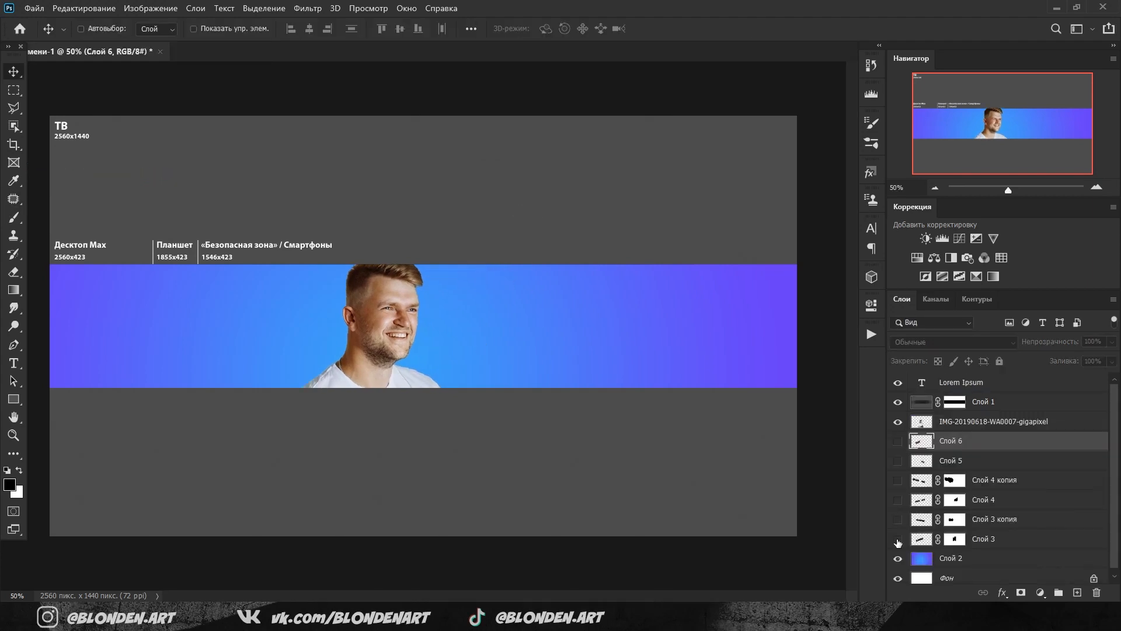
Toggle the visibility of layers Слой 3 to Слой 6 and their copies to examine how the 3D lettering is built.
click(898, 518)
drag(898, 519, 898, 539)
mouse_move(898, 499)
mouse_down()
mouse_move(898, 480)
mouse_move(898, 499)
mouse_up()
drag(898, 460, 898, 441)
click(898, 441)
click(899, 460)
click(899, 480)
click(898, 480)
drag(898, 518, 898, 539)
click(898, 539)
click(898, 519)
click(898, 539)
click(898, 480)
drag(898, 481, 898, 539)
drag(898, 441, 898, 499)
drag(898, 499, 898, 480)
drag(898, 519, 898, 539)
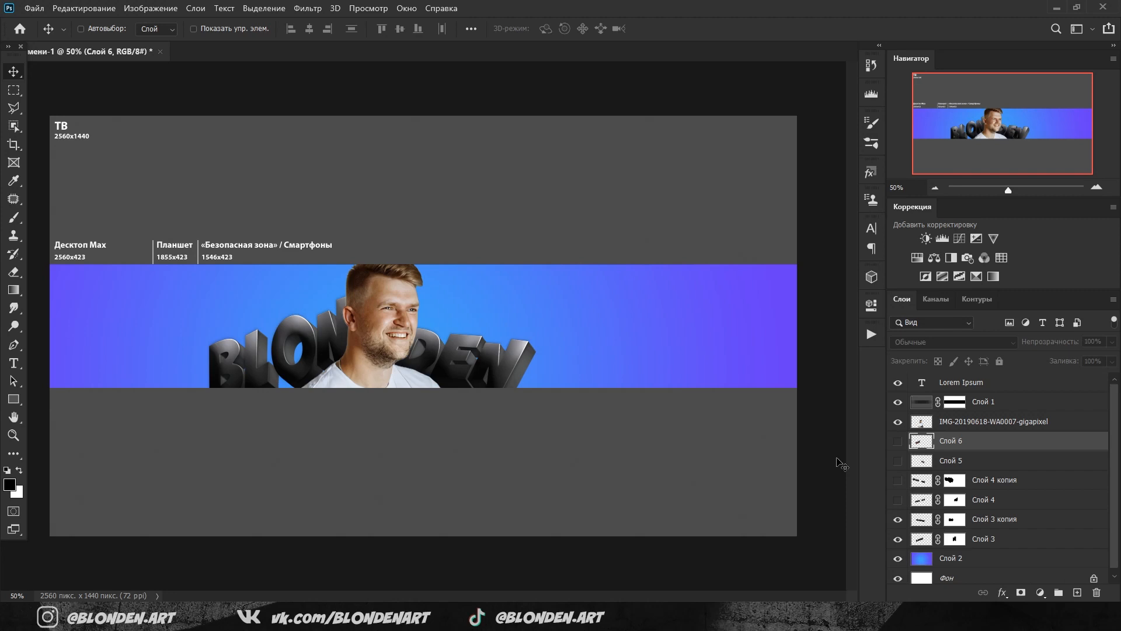
click(898, 518)
click(898, 480)
drag(922, 539, 1064, 590)
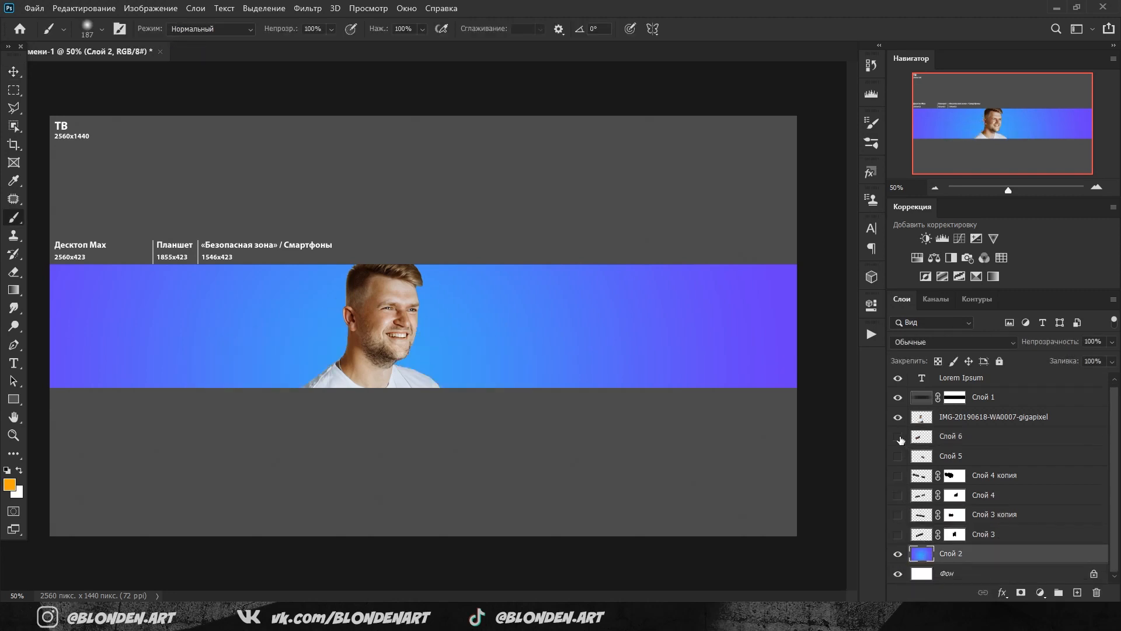
Make the lettering layers Слой 6 and Слой 5 visible.
click(898, 437)
click(898, 456)
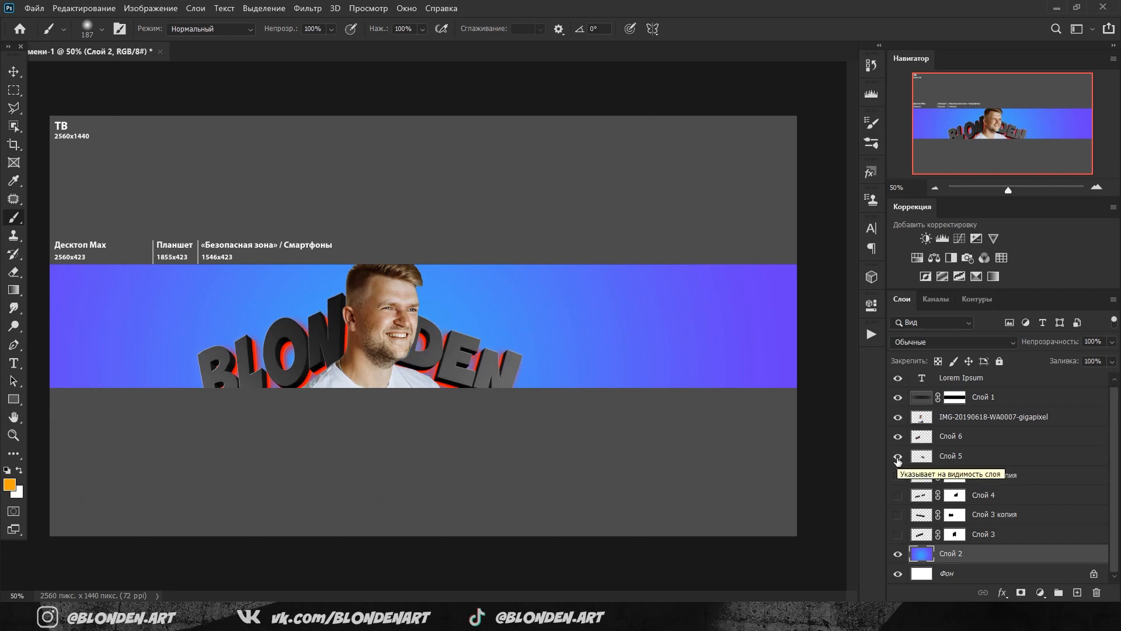
Group the lettering layers from Слой 6 down to Слой 3 and name the group Текст.
click(992, 436)
shift+click(993, 533)
drag(993, 533, 1058, 592)
double_click(950, 440)
text(Текст)
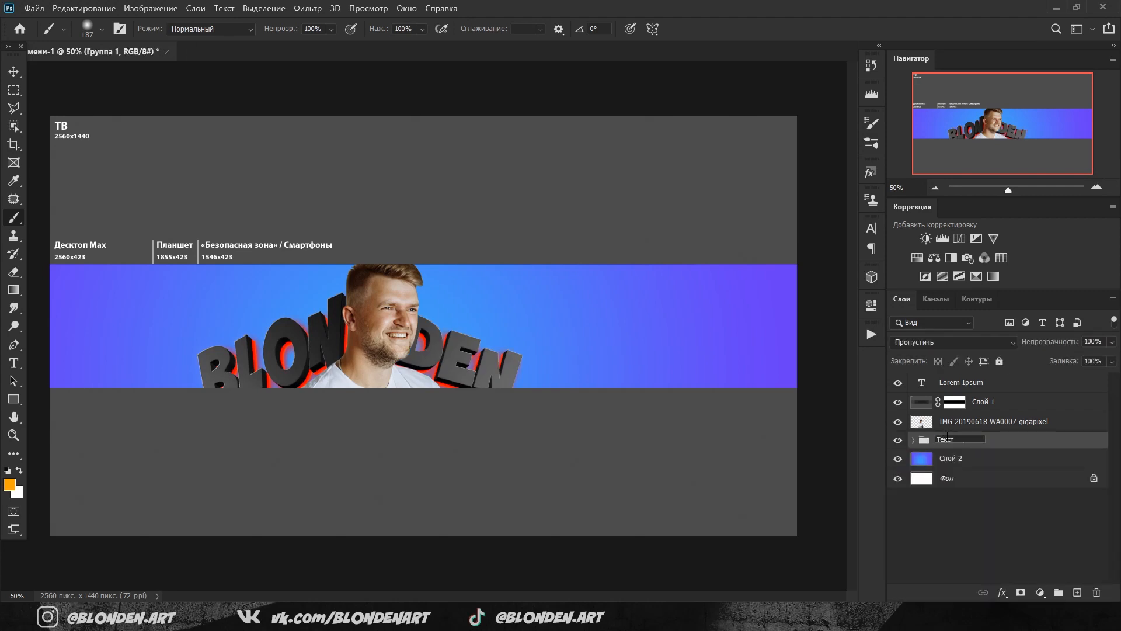
Shift the man's cutout and the Текст group together horizontally toward the banner's centre.
click(970, 421)
click(914, 440)
click(914, 440)
shift+click(952, 440)
key(ctrl+t)
drag(478, 374, 503, 374)
key(Return)
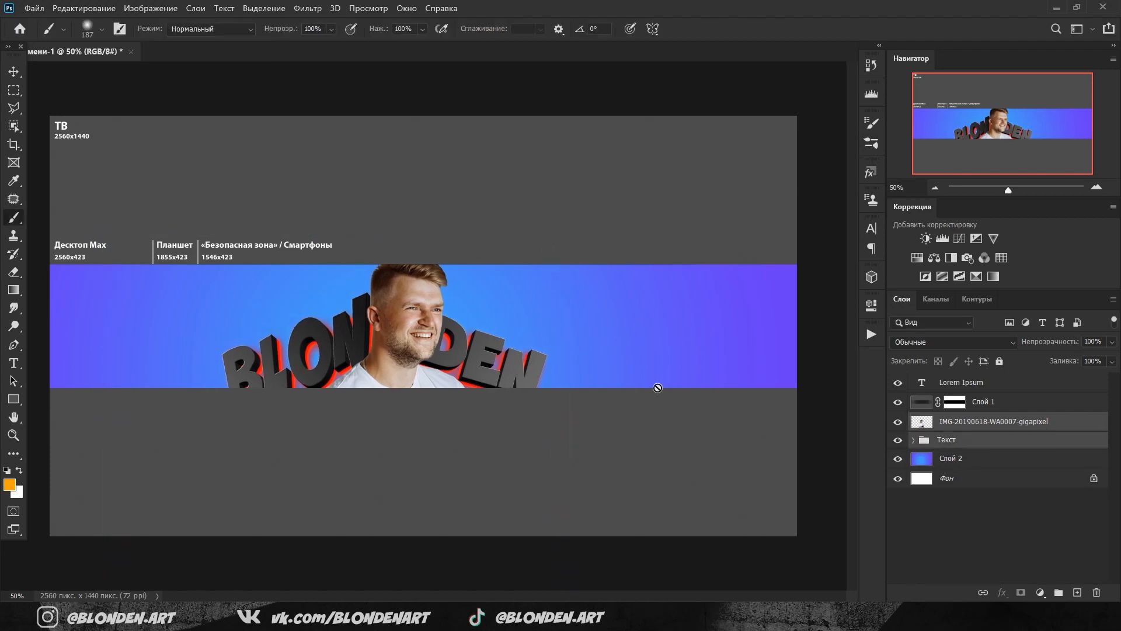
Combine the layers Слой 6 and Слой 5 in a nested group inside the Текст group.
click(914, 440)
click(968, 460)
shift+click(981, 478)
drag(981, 477, 1058, 592)
Try recolouring the nested lettering group with a clipped Hue/Saturation adjustment at hue +35.
click(917, 258)
click(752, 536)
drag(752, 399, 783, 395)
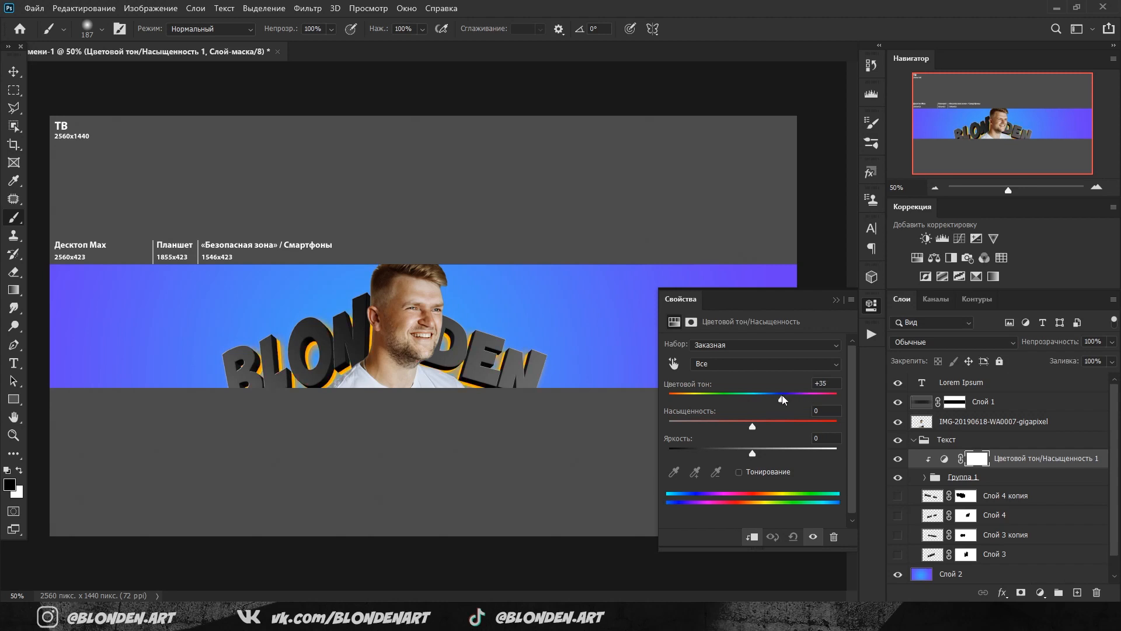
key(Delete)
key(alt+Tab)
key(alt+Tab)
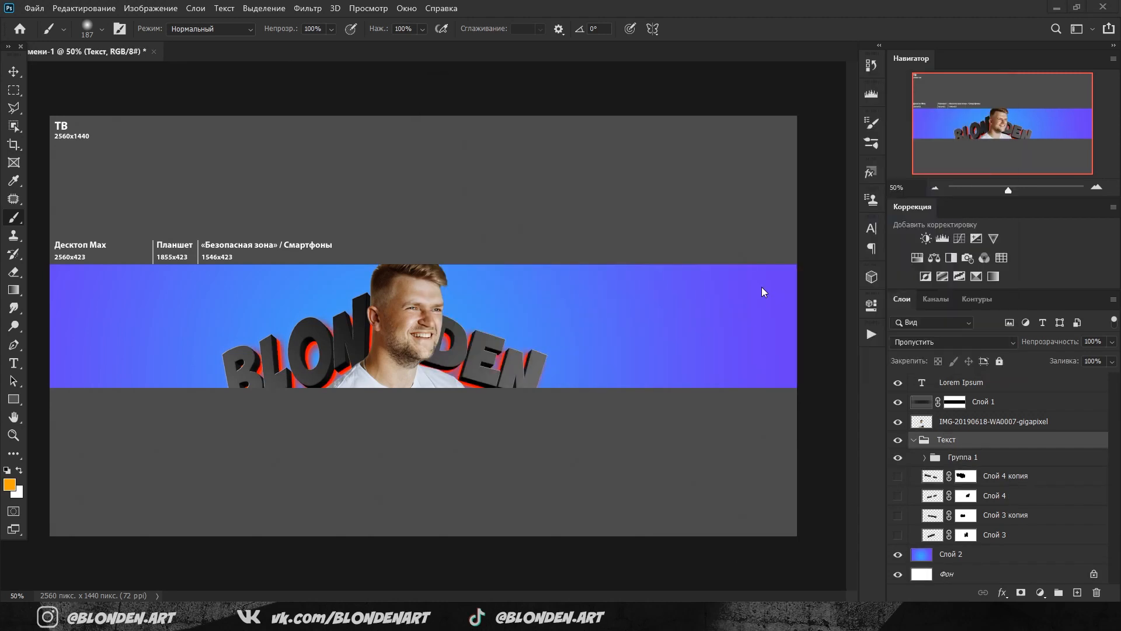
drag(447, 325, 571, 308)
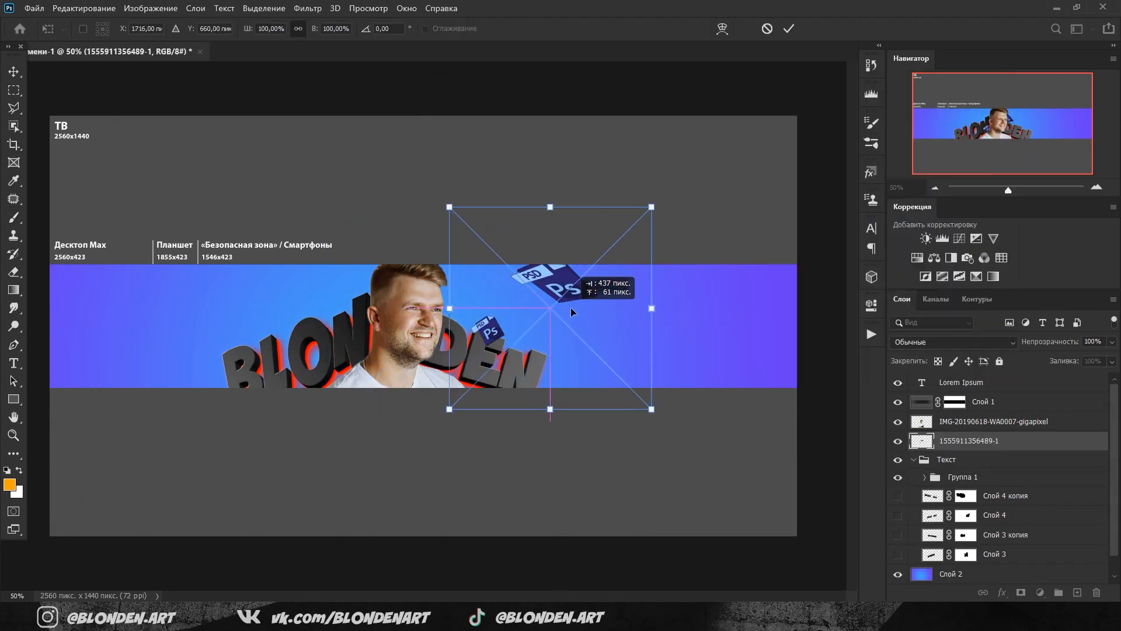
drag(691, 299, 727, 298)
drag(584, 345, 610, 354)
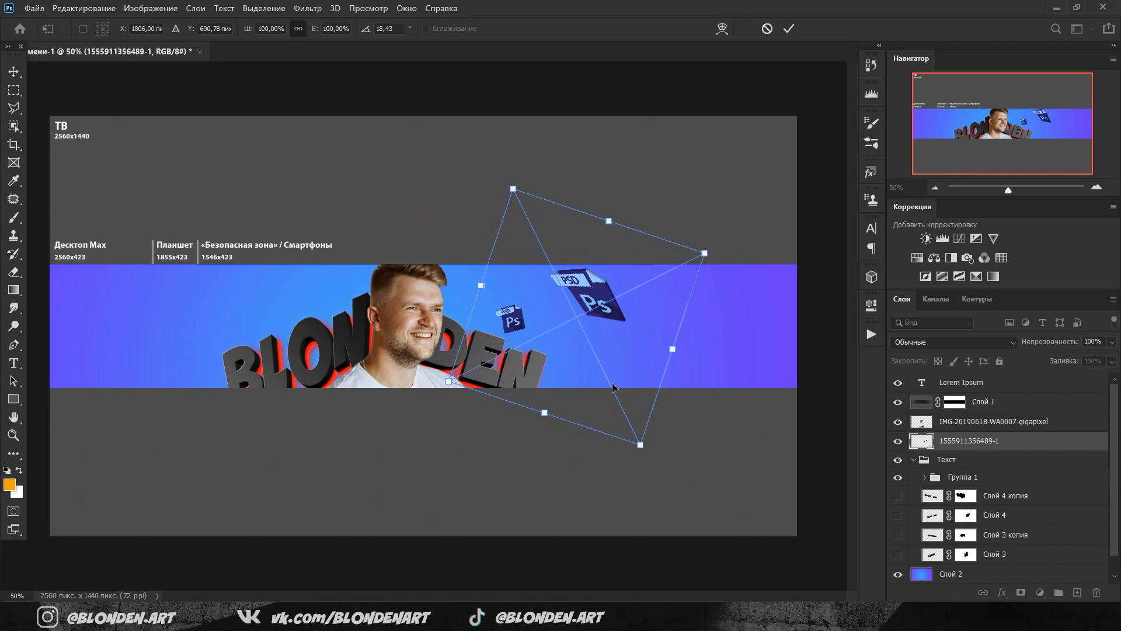
Scale the PSD icons image to about 83%, adjust its position, and move its layer below the Текст group.
drag(639, 444, 618, 401)
mouse_move(615, 360)
mouse_down()
mouse_move(628, 373)
mouse_move(618, 392)
mouse_move(628, 374)
mouse_up()
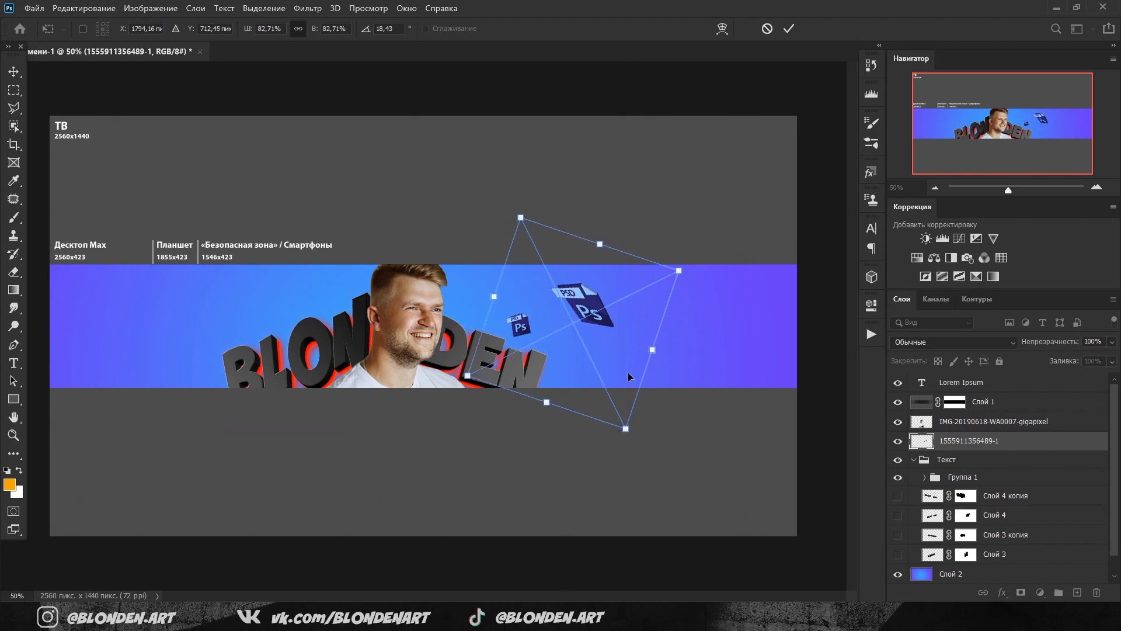
key(Return)
key(b)
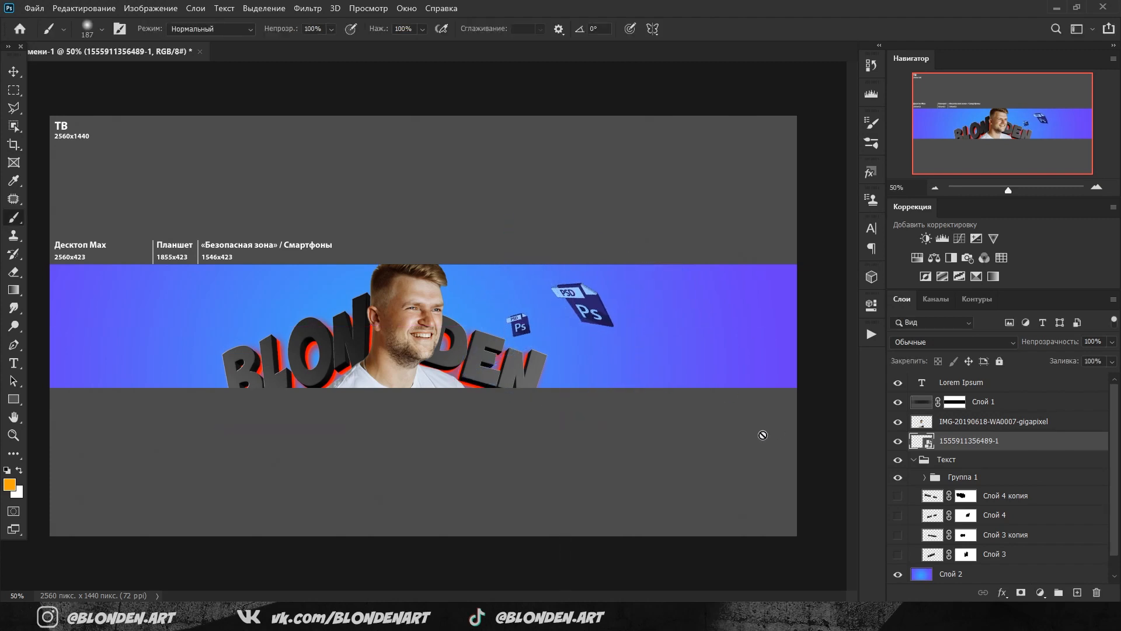
click(915, 460)
drag(961, 447, 961, 469)
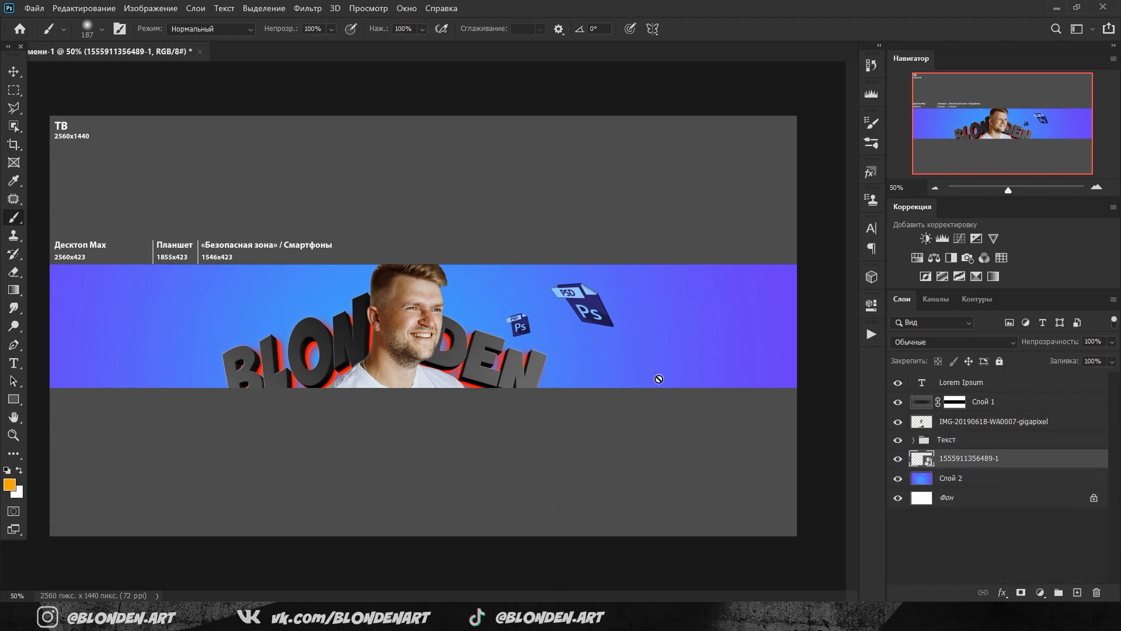
Place the tool palette image IMG_2730 and tilt, resize and position it behind the letters B and L.
drag(207, 268, 187, 301)
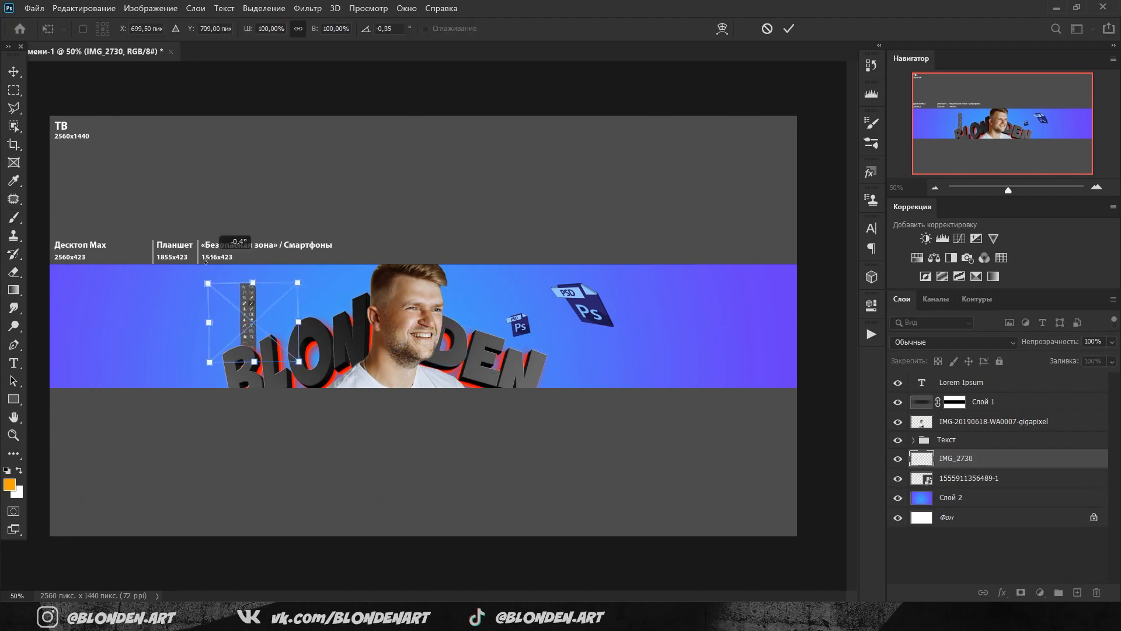
drag(235, 287, 213, 261)
drag(245, 327, 298, 342)
drag(356, 286, 311, 260)
mouse_move(260, 365)
mouse_down()
mouse_move(185, 379)
mouse_move(306, 340)
mouse_move(246, 359)
mouse_up()
drag(311, 260, 331, 301)
drag(240, 267, 249, 285)
key(Return)
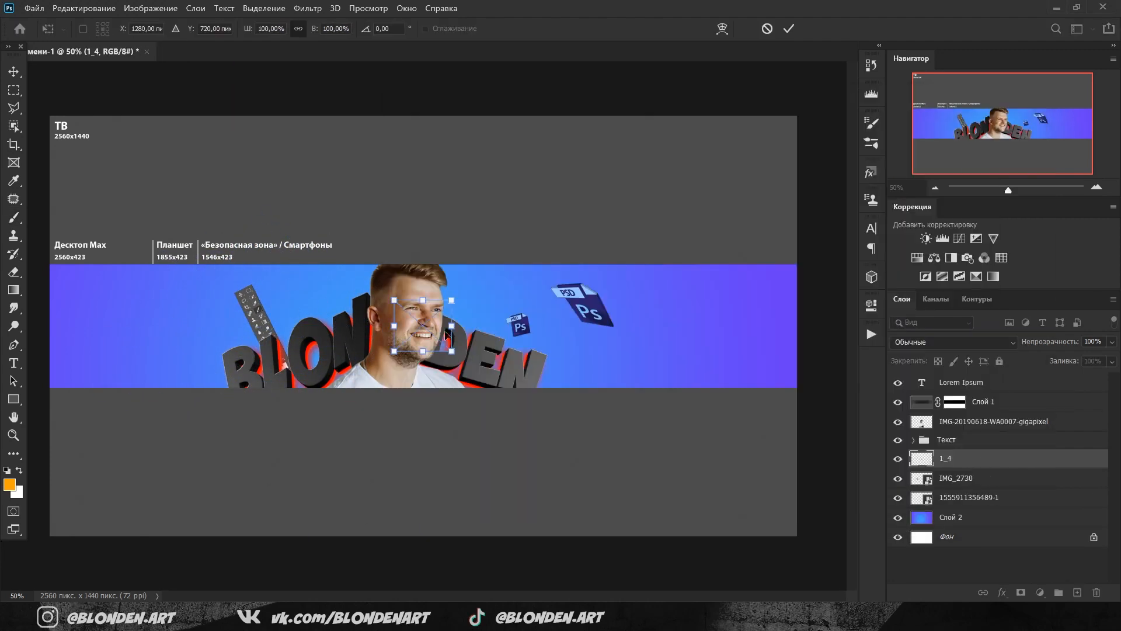
Place the colour ring image 1_4 over the man's hair and raise its layer above his cutout.
drag(566, 356, 462, 251)
key(Return)
key(ctrl+])
key(ctrl+])
Stretch and flatten the colour ring into a halo tilted about -15 degrees around the top of the man's head.
key(ctrl+t)
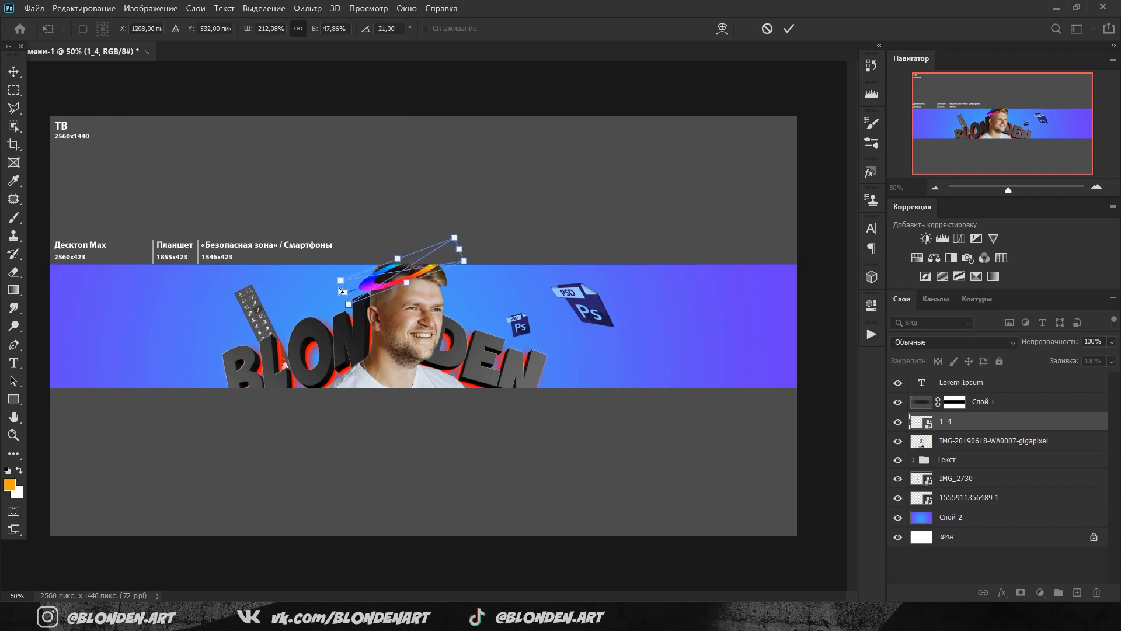
drag(347, 293, 319, 294)
drag(461, 253, 468, 257)
drag(391, 257, 376, 259)
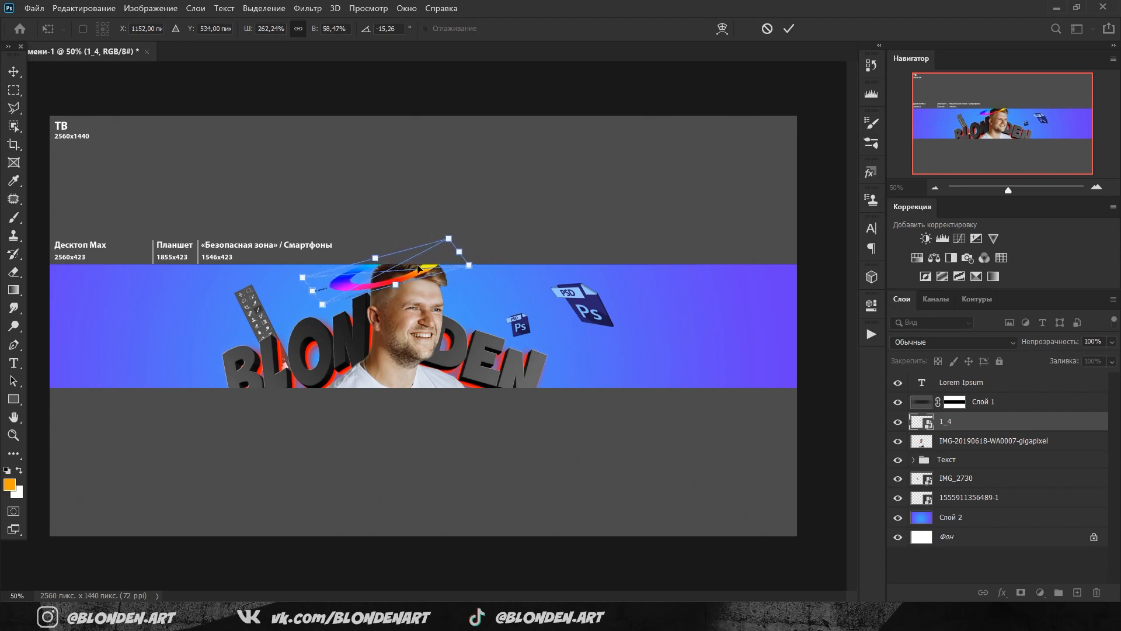
drag(462, 269, 478, 267)
key(Return)
Add a layer mask to 1_4 and paint out the degree labels around the ring with a hard 28 px brush.
double_click(1098, 185)
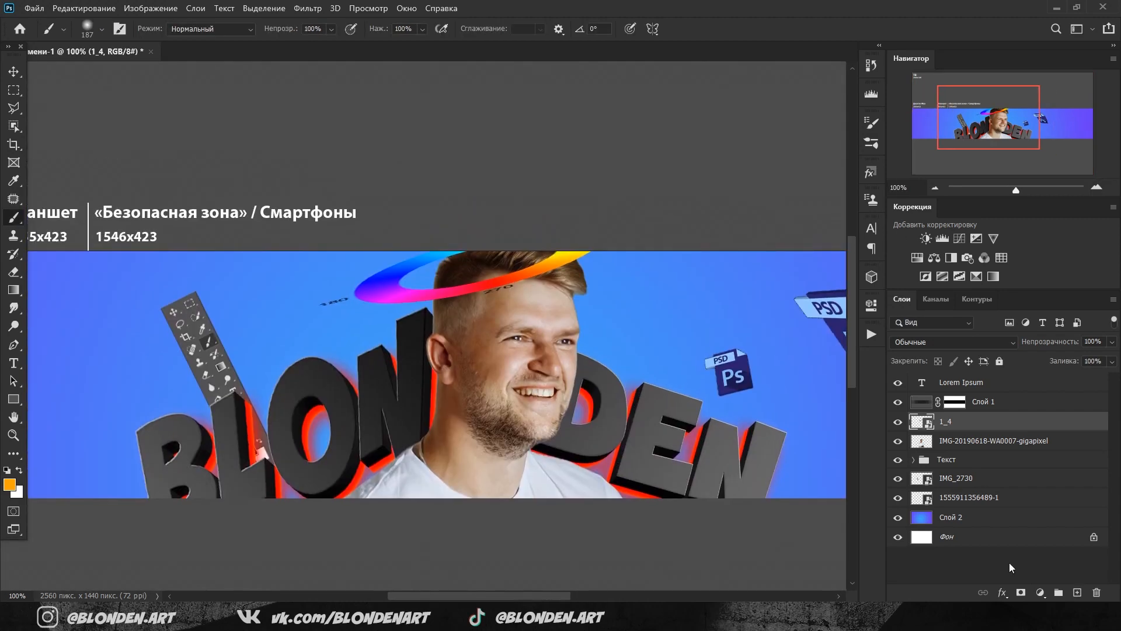
click(1021, 593)
right_click(343, 300)
drag(343, 300, 321, 303)
click(1096, 187)
click(101, 29)
click(98, 228)
drag(594, 259, 549, 272)
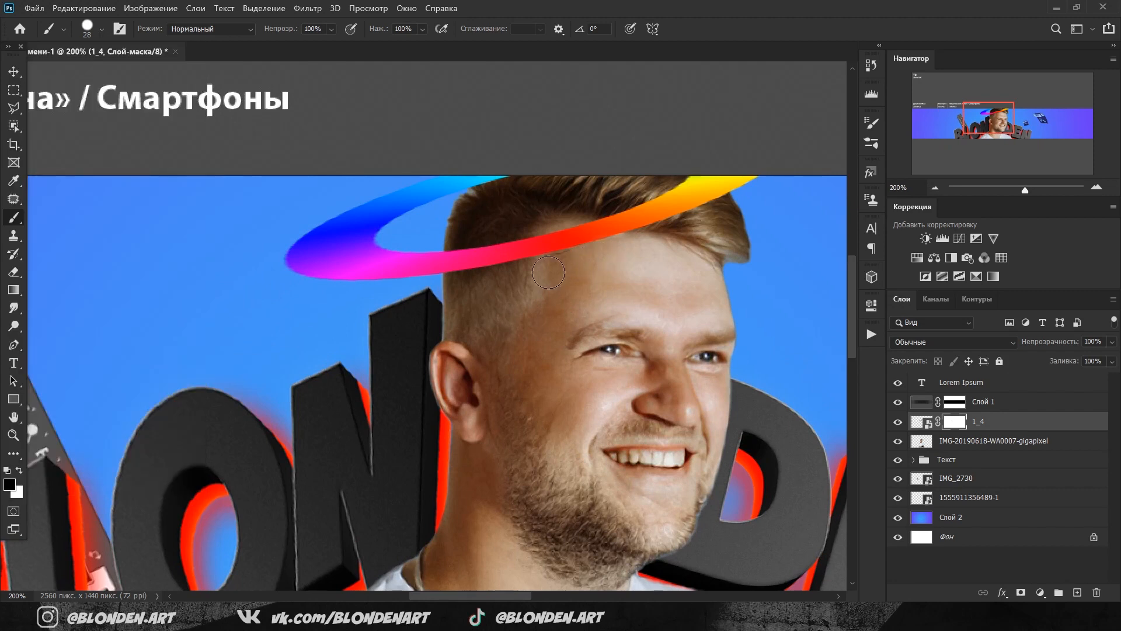
Duplicate the masked ring layer 1_4 four times.
key(ctrl+minus)
key(ctrl+minus)
key(ctrl+minus)
key(ctrl+j)
key(ctrl+j)
key(ctrl+j)
key(ctrl+j)
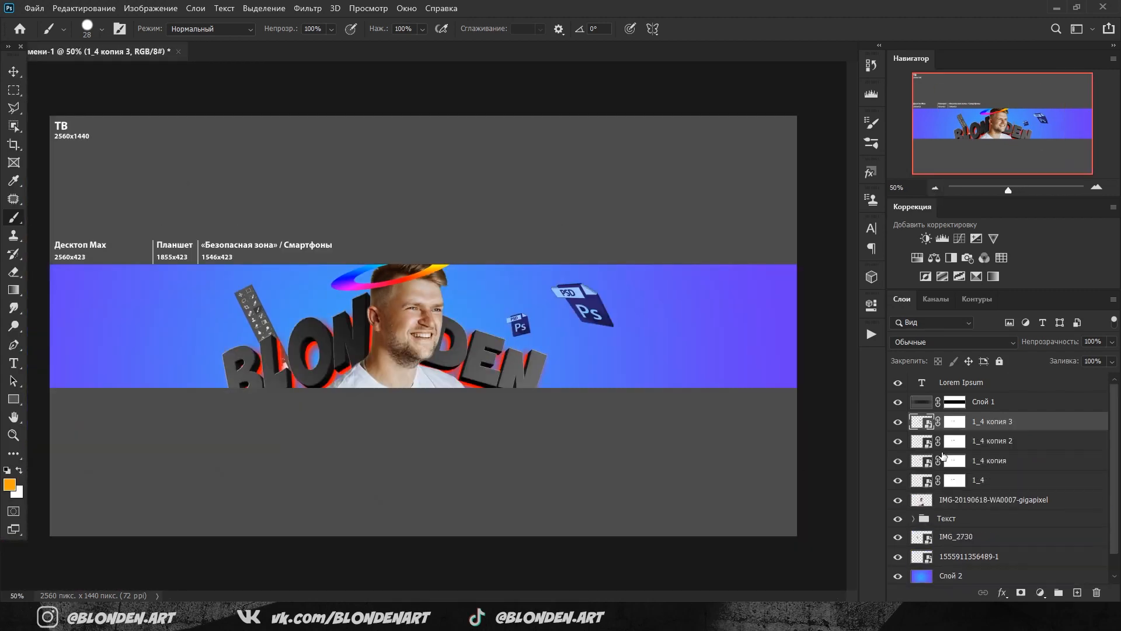
Go down through the ring copies with the Move tool and add another duplicate above the original 1_4 layer.
key(alt+bracketleft)
key(v)
key(alt+bracketleft)
key(alt+bracketleft)
key(alt+bracketleft)
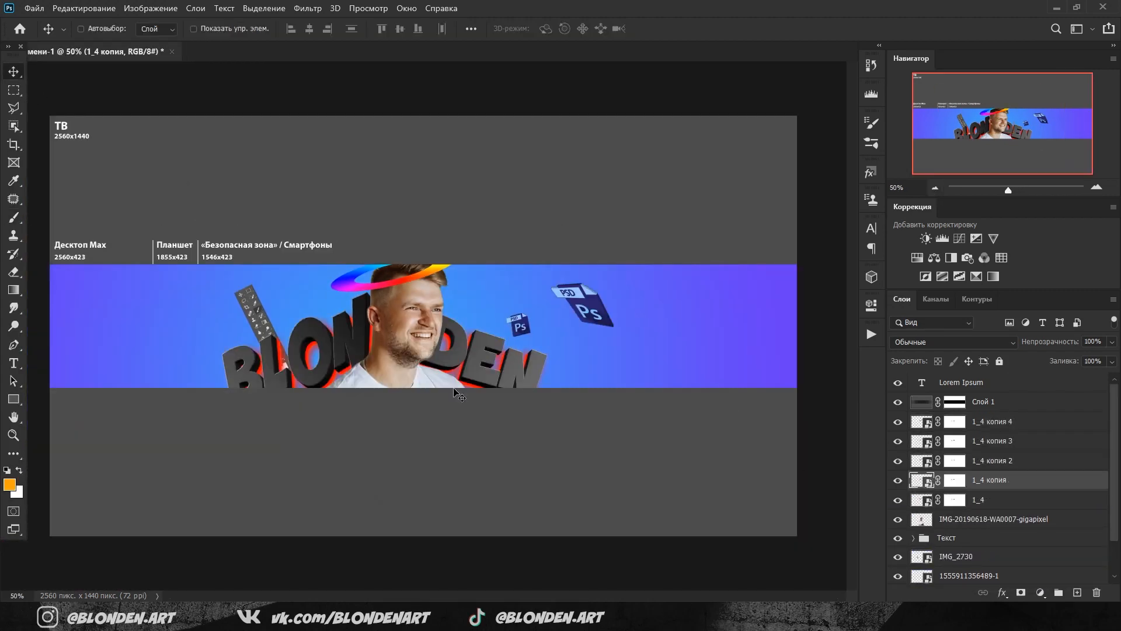
key(ctrl+plus)
key(ctrl+plus)
key(ctrl+j)
key(ctrl+j)
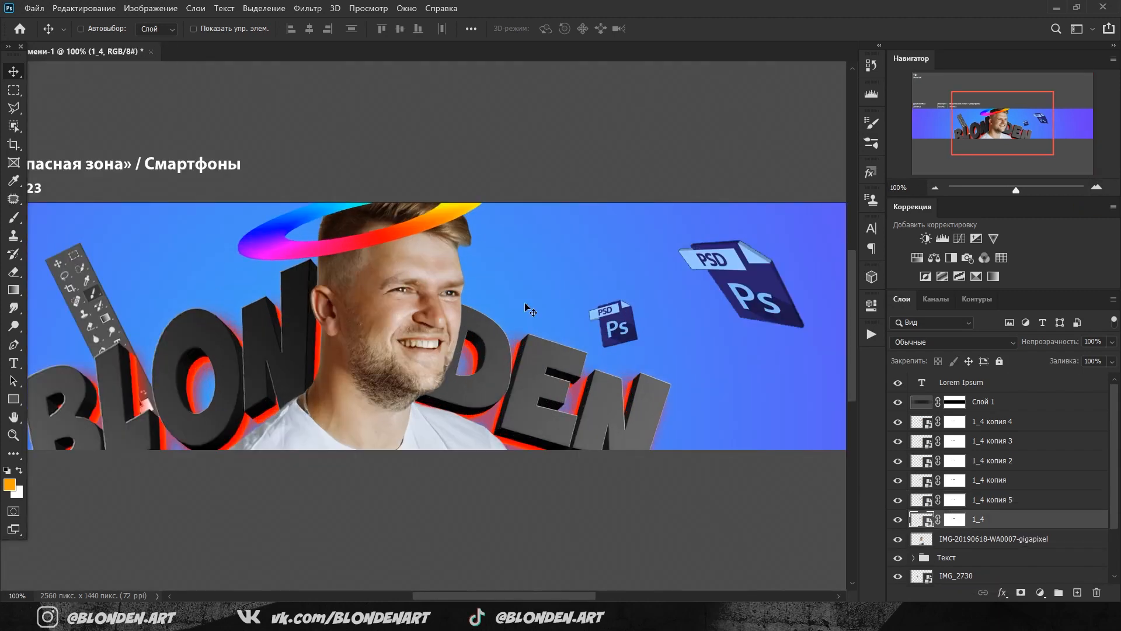
Merge the ring layers below 1_4 копия 4 and darken the merged layer with a clipped Levels adjustment.
click(933, 449)
shift+click(993, 538)
right_click(1003, 444)
click(954, 450)
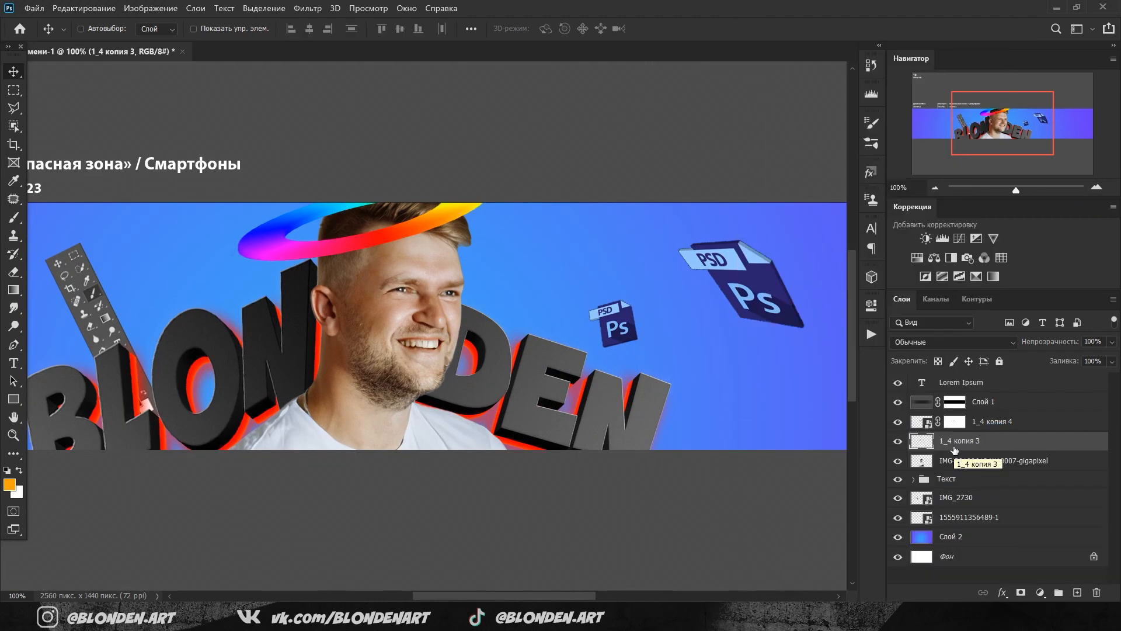
key(ctrl+l)
click(934, 460)
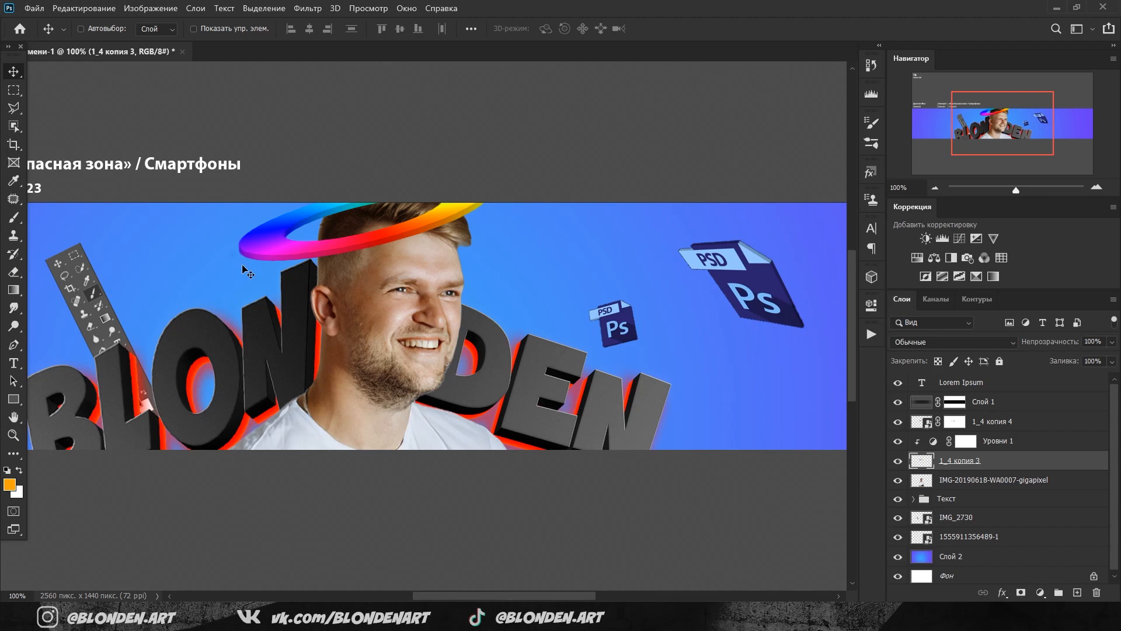
Mask 1_4 копия 3 and paint out the back of the ring where it crosses the man's head, within his outline.
click(921, 483)
ctrl+click(922, 482)
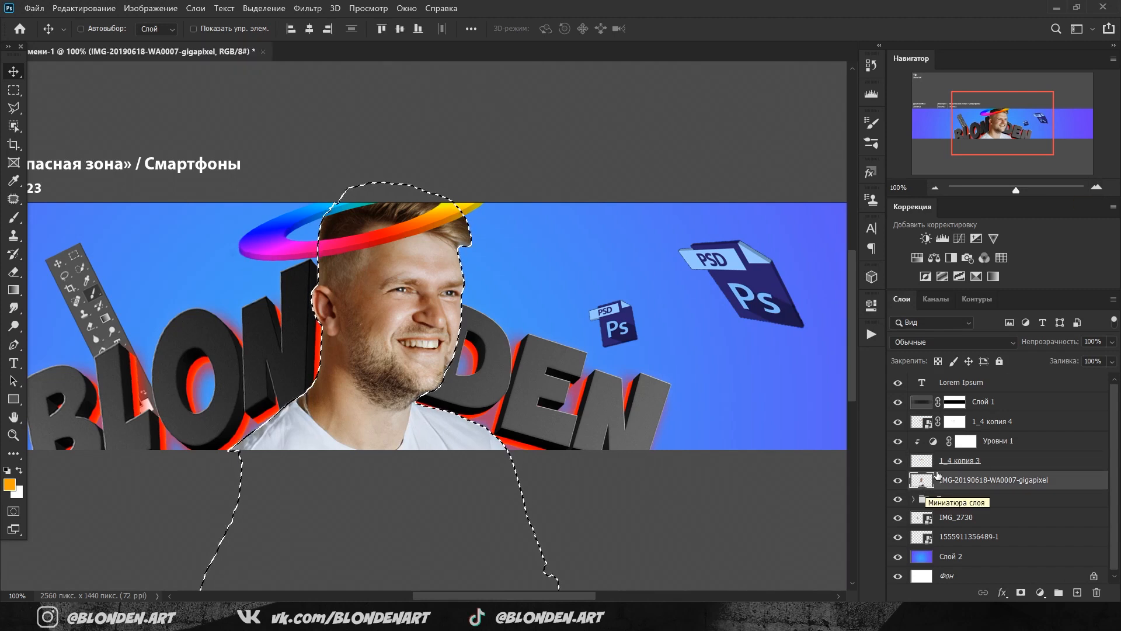
click(928, 461)
key(ctrl+d)
click(1021, 592)
ctrl+click(922, 480)
key(b)
drag(330, 213, 370, 190)
click(954, 421)
key(ctrl+d)
Add a black Multiply drop shadow to 1_4 копия 3 with 76% opacity, 19 px distance and about 46 px size.
click(925, 461)
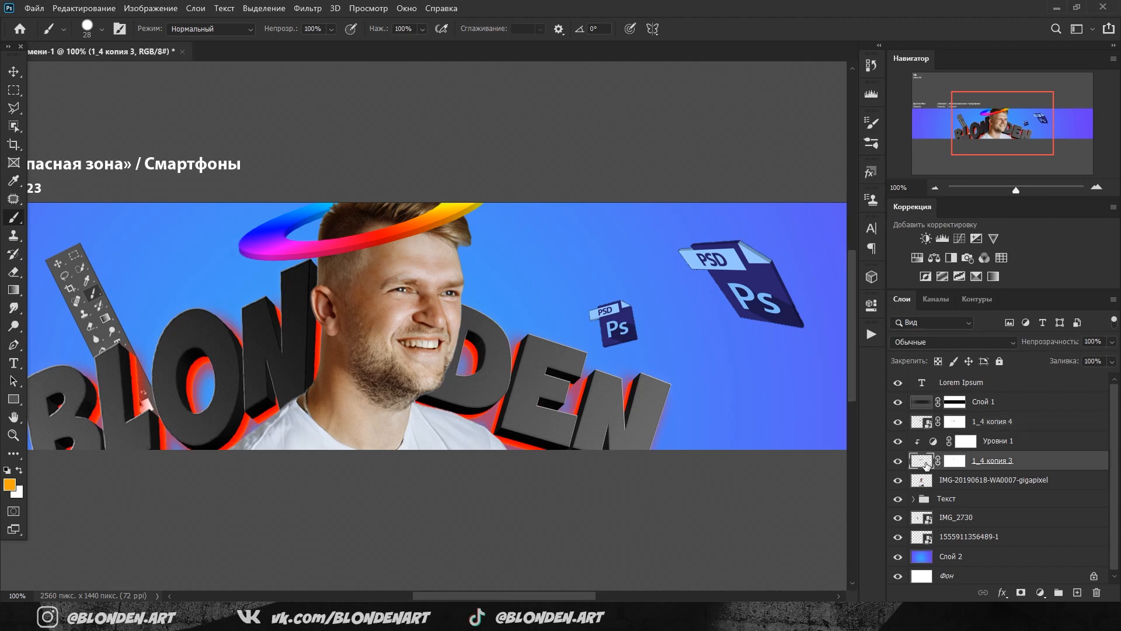
click(934, 189)
click(1002, 591)
click(1022, 580)
click(927, 161)
click(703, 411)
click(992, 232)
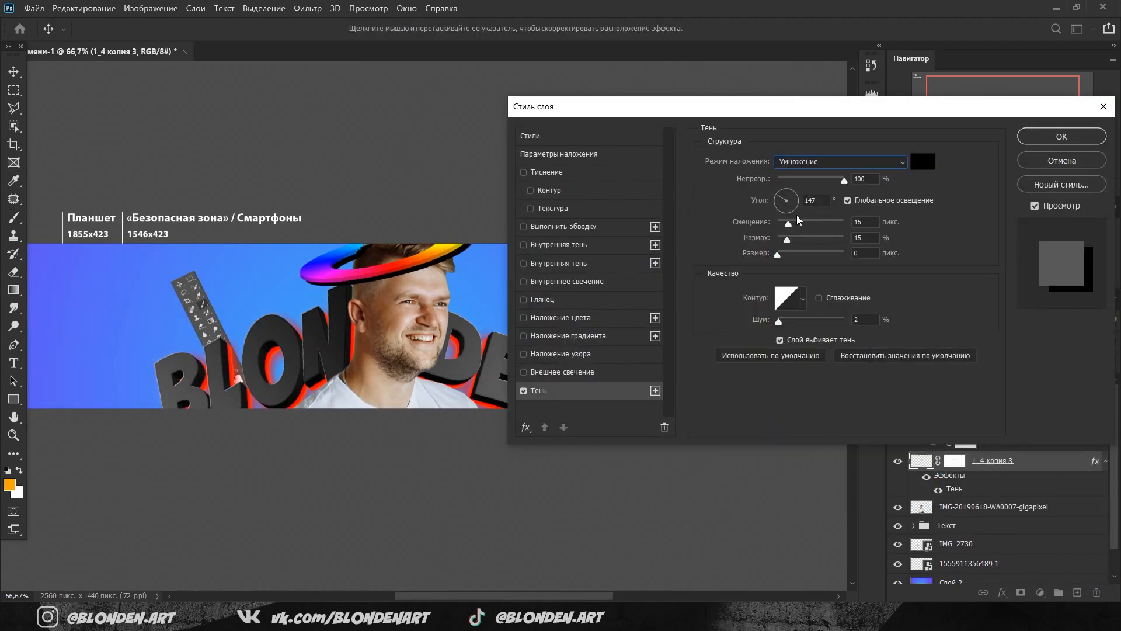
drag(786, 255, 789, 255)
drag(788, 224, 778, 240)
drag(844, 181, 828, 182)
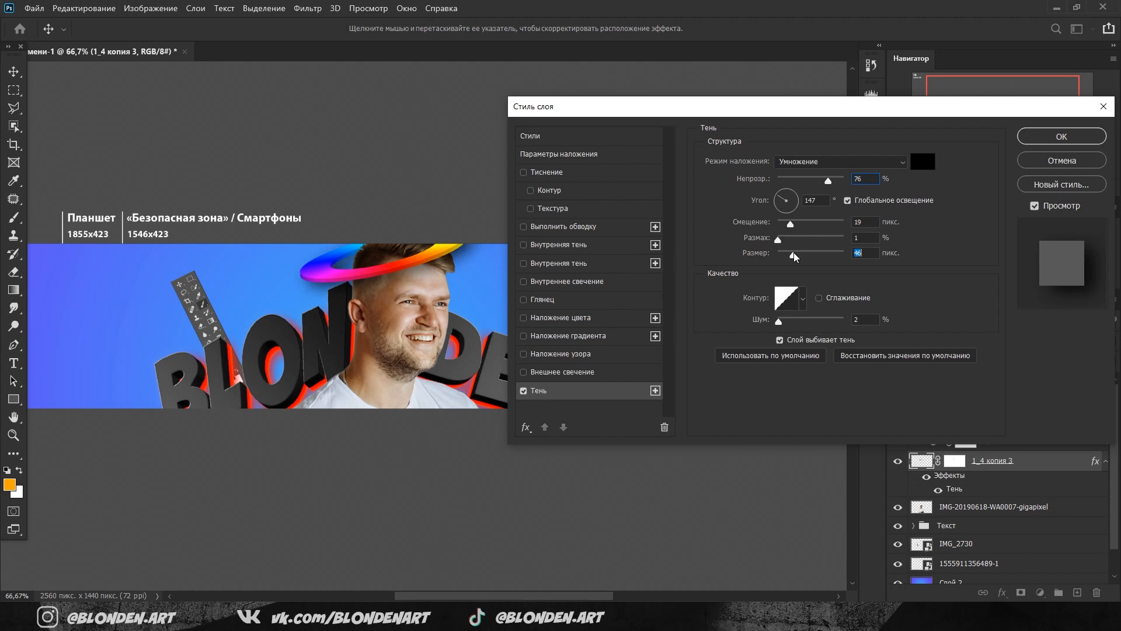
drag(780, 245, 784, 244)
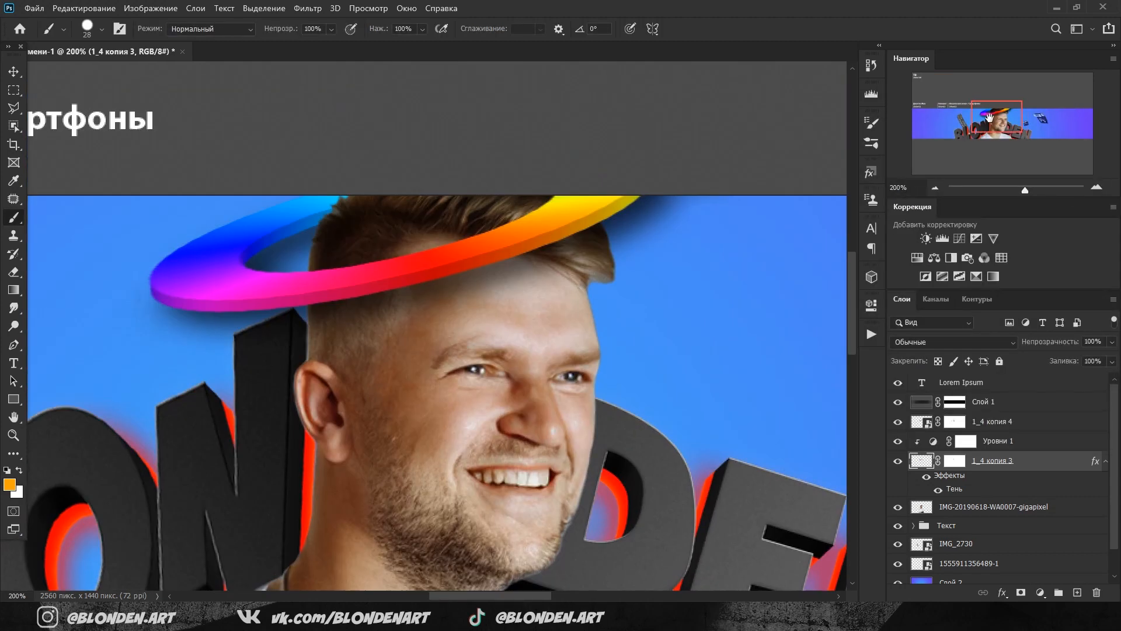
Convert the drop shadow of 1_4 копия 3 into a separate layer.
right_click(1095, 460)
click(981, 467)
key(Return)
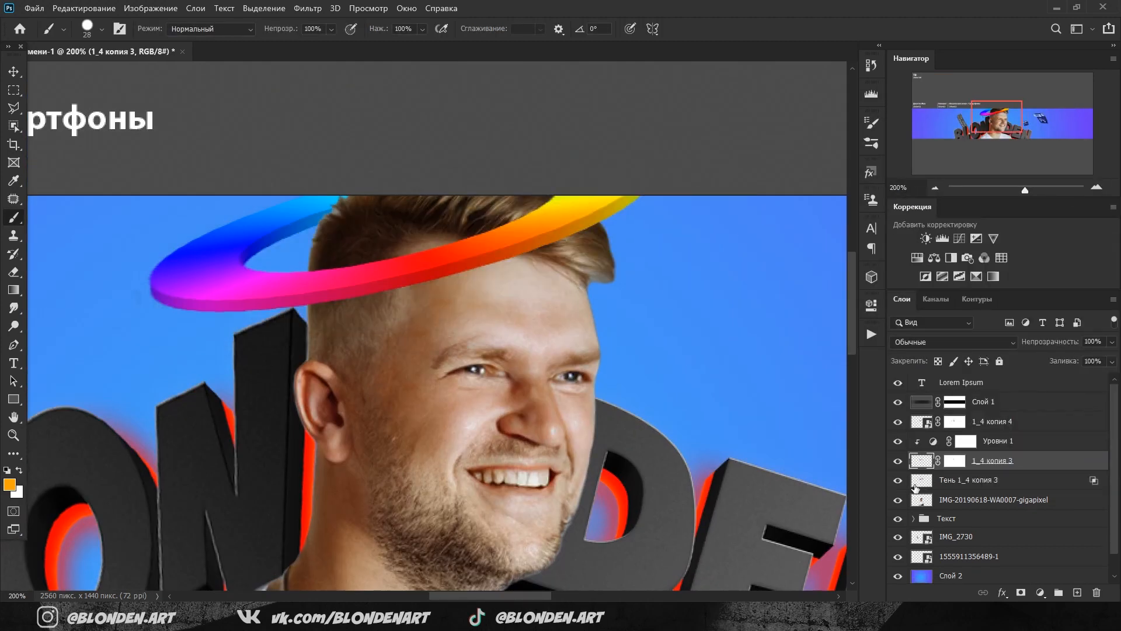
Mask the ring's shadow layer, paint the shadow out everywhere outside the man's outline, and save the document.
click(915, 488)
click(1021, 592)
ctrl+click(921, 499)
click(263, 8)
click(273, 62)
drag(292, 315, 199, 269)
drag(683, 210, 623, 260)
key(ctrl+d)
key(ctrl+minus)
key(ctrl+minus)
key(ctrl+s)
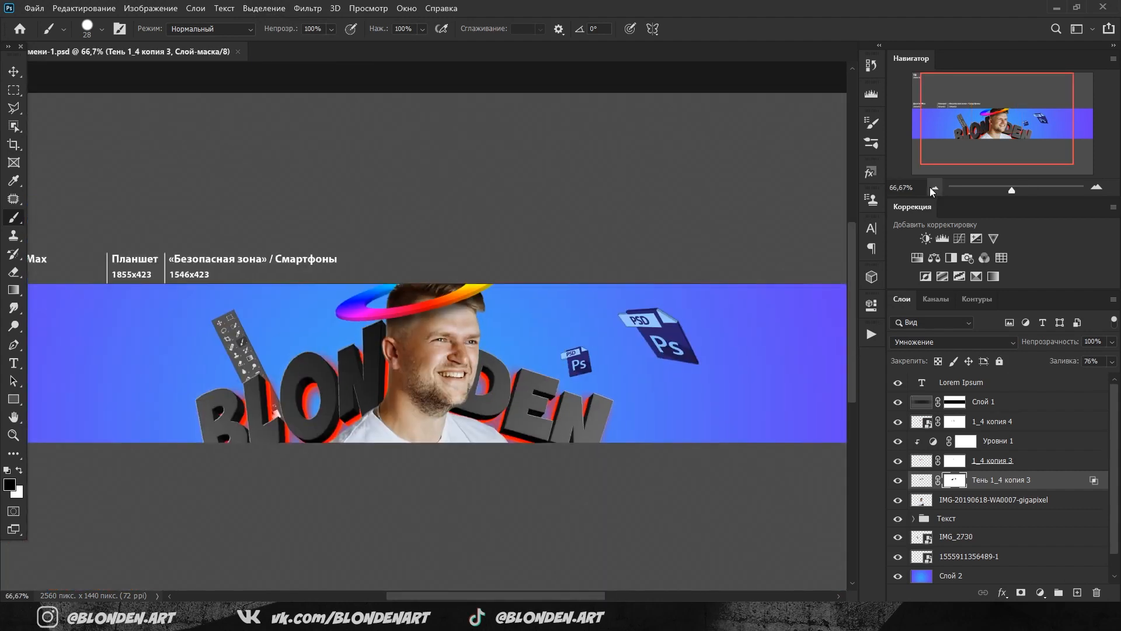
Place the pixel cursor image unnamed, move its layer above Слой 1, and delete the Lorem Ipsum text layer.
click(932, 188)
click(1005, 426)
drag(422, 326, 456, 316)
key(Return)
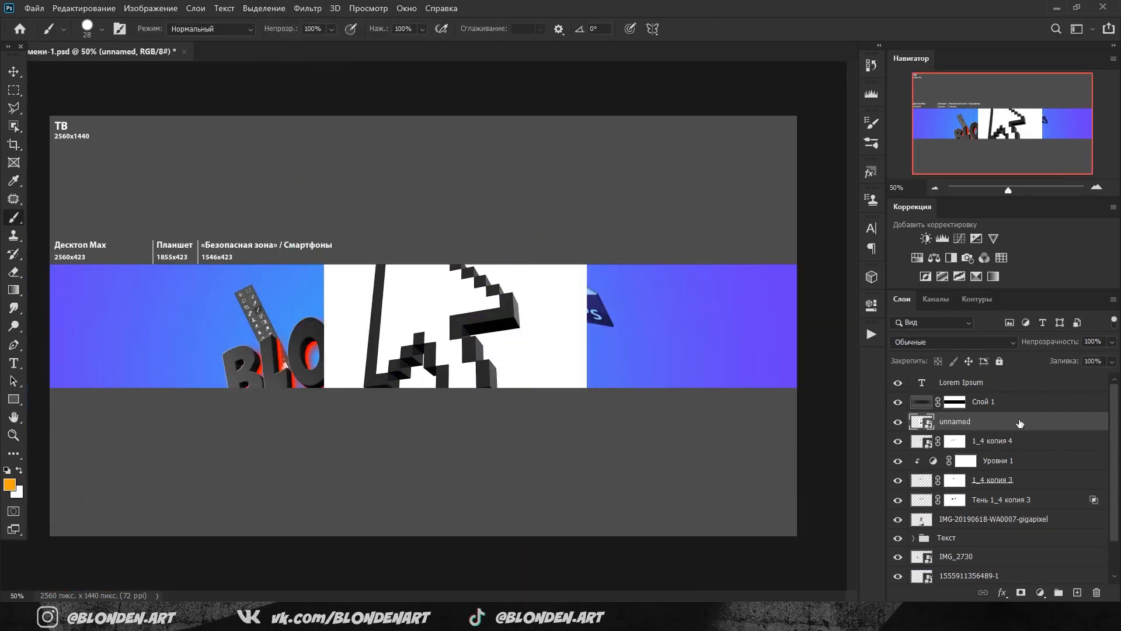
drag(1022, 424, 1022, 393)
click(1021, 382)
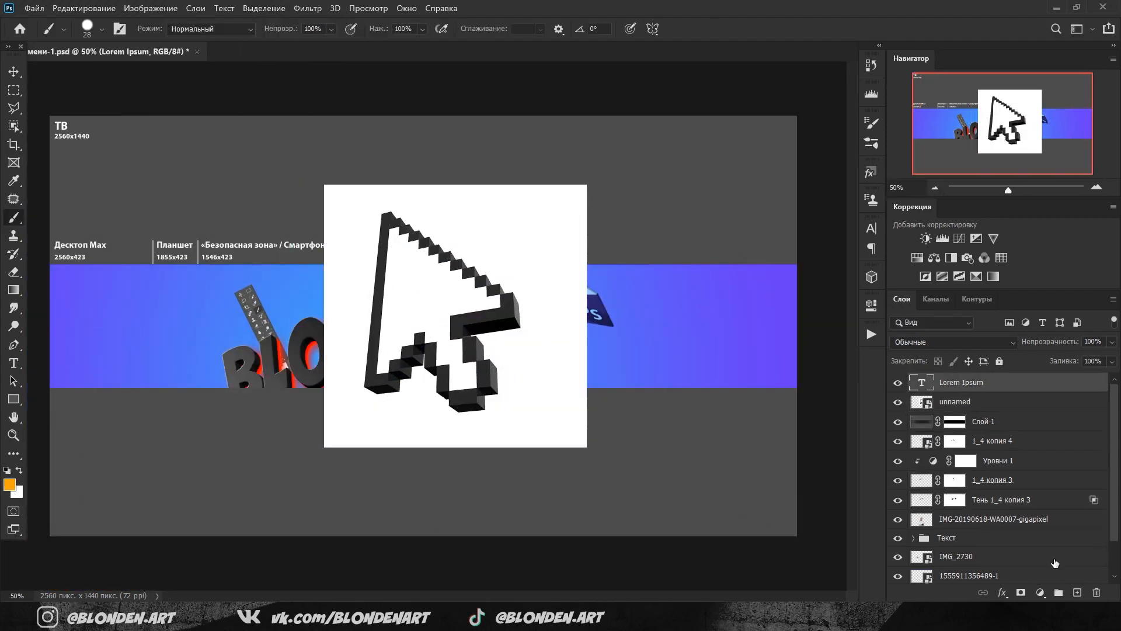
click(1096, 592)
Cut the cursor out of its white background using Select Subject and a layer mask.
click(14, 126)
click(598, 28)
click(1021, 593)
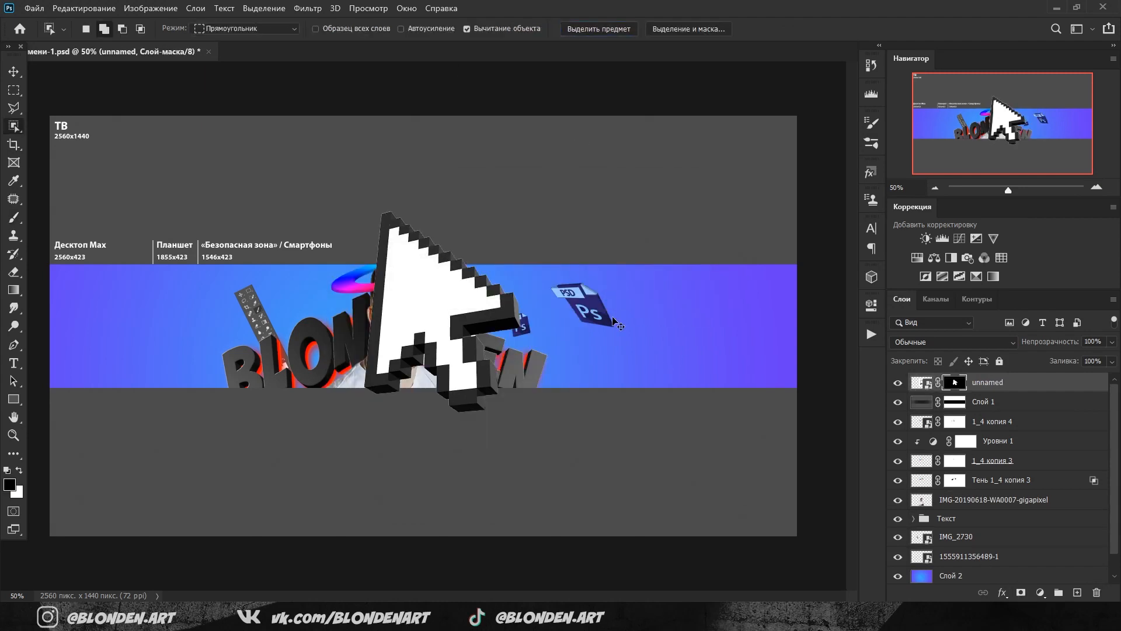
Shrink and rotate the cursor and place it over the upper end of the tool palette above the lettering.
key(ctrl+t)
drag(667, 185, 419, 412)
drag(382, 484, 440, 348)
drag(459, 273, 144, 318)
drag(286, 344, 295, 316)
drag(224, 316, 603, 264)
drag(571, 138, 552, 234)
drag(543, 281, 517, 262)
drag(499, 196, 257, 270)
drag(274, 279, 242, 309)
key(Return)
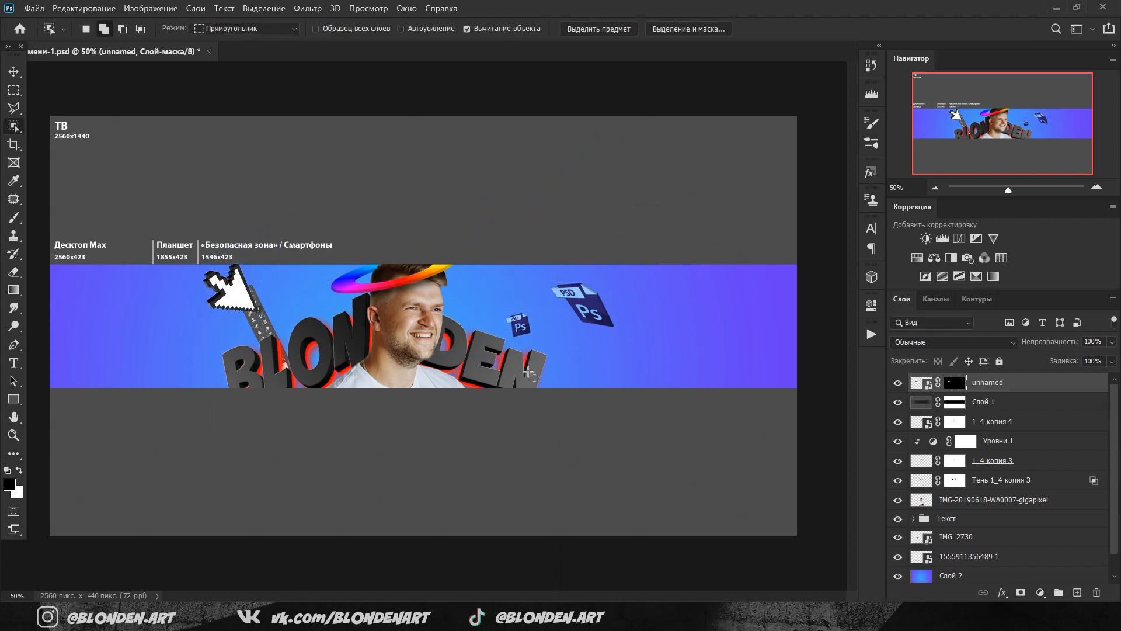
Create a layer above the Текст group and scatter orange squares over the banner's right half with a particle brush.
click(993, 519)
key(b)
click(1076, 592)
click(100, 28)
key(Return)
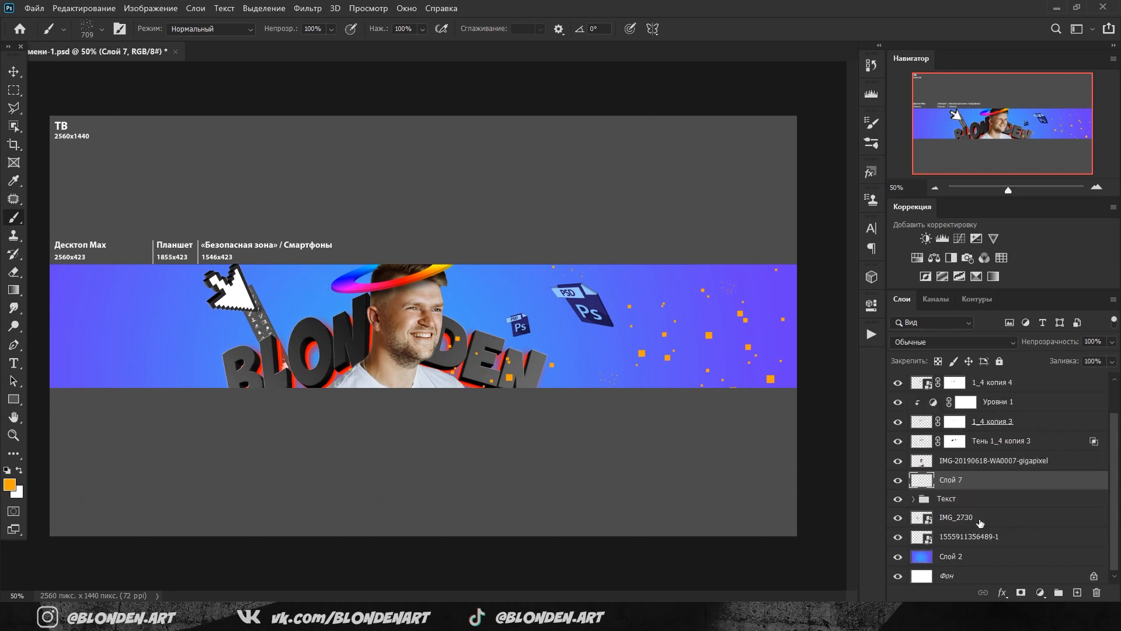
key(ctrl+z)
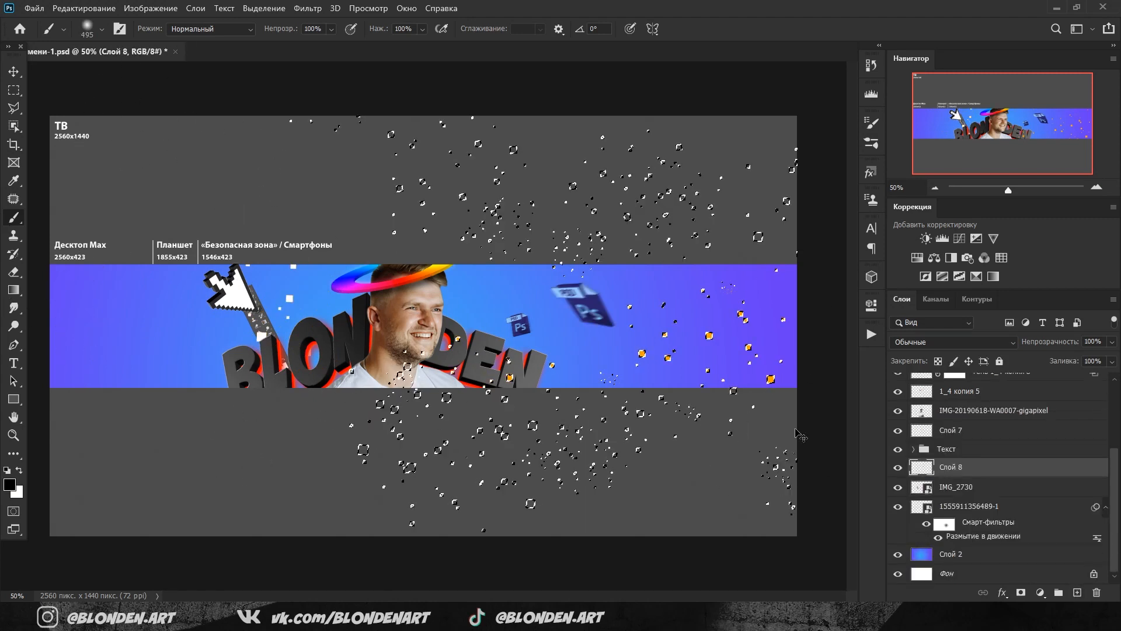
Clear the particle selection and delete the orange squares layer Слой 7.
key(ctrl+d)
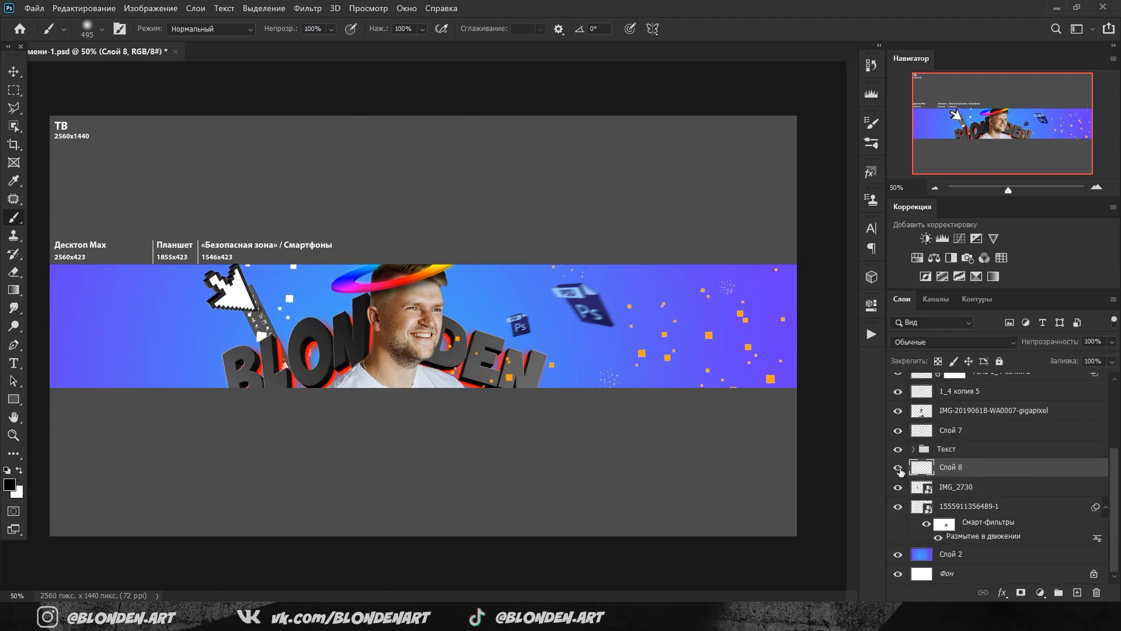
click(923, 432)
key(Delete)
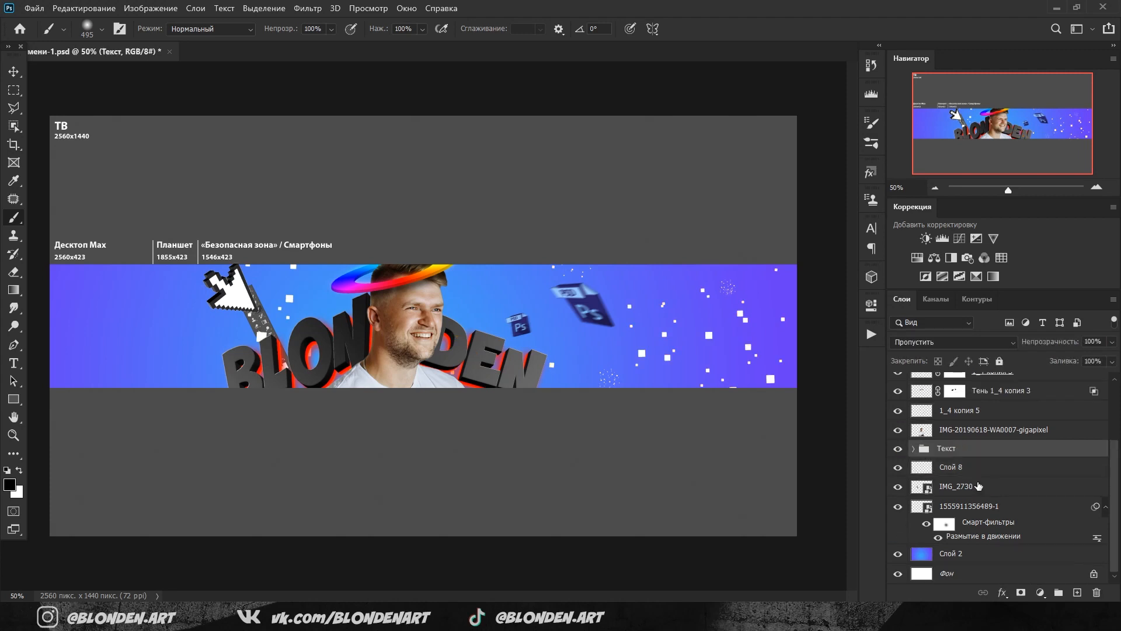
Erase the clusters of tiny particles on the banner's right half from the particle layer Слой 8.
click(917, 469)
key(e)
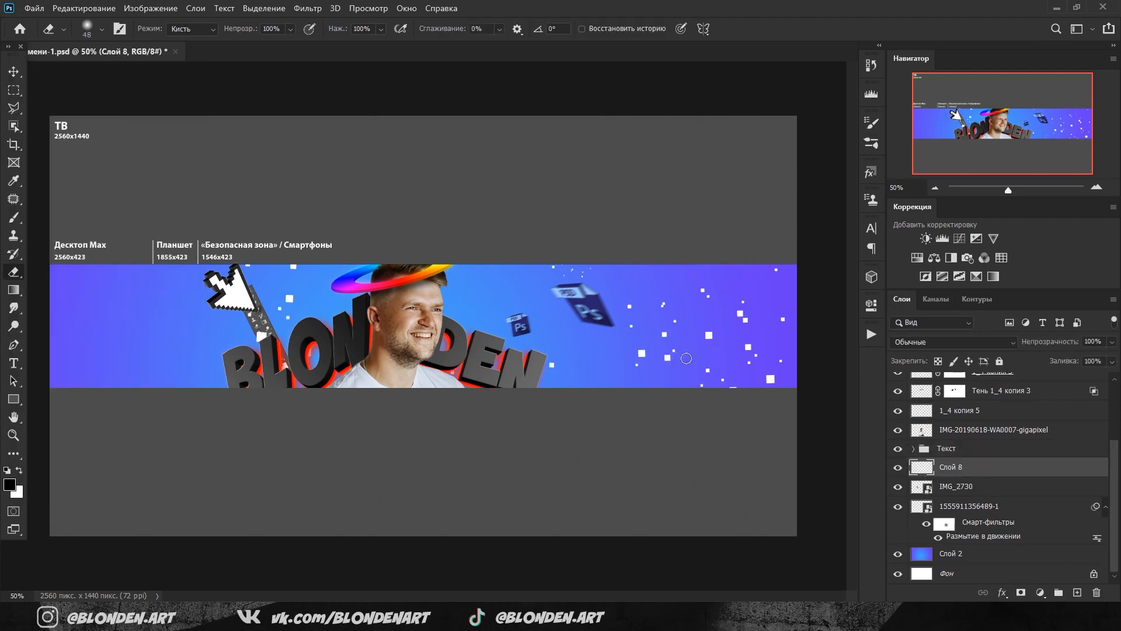
Apply a Motion Blur filter to the white cursor on the layer named unnamed.
scroll(896, 420, up, 5)
click(897, 381)
click(307, 8)
mouse_move(465, 212)
click(572, 259)
click(927, 313)
key(Return)
Apply the Blur More filter to the IMG_2730 layer and place the maxresdefault Ps cube picture below the Текст group.
scroll(941, 458, down, 4)
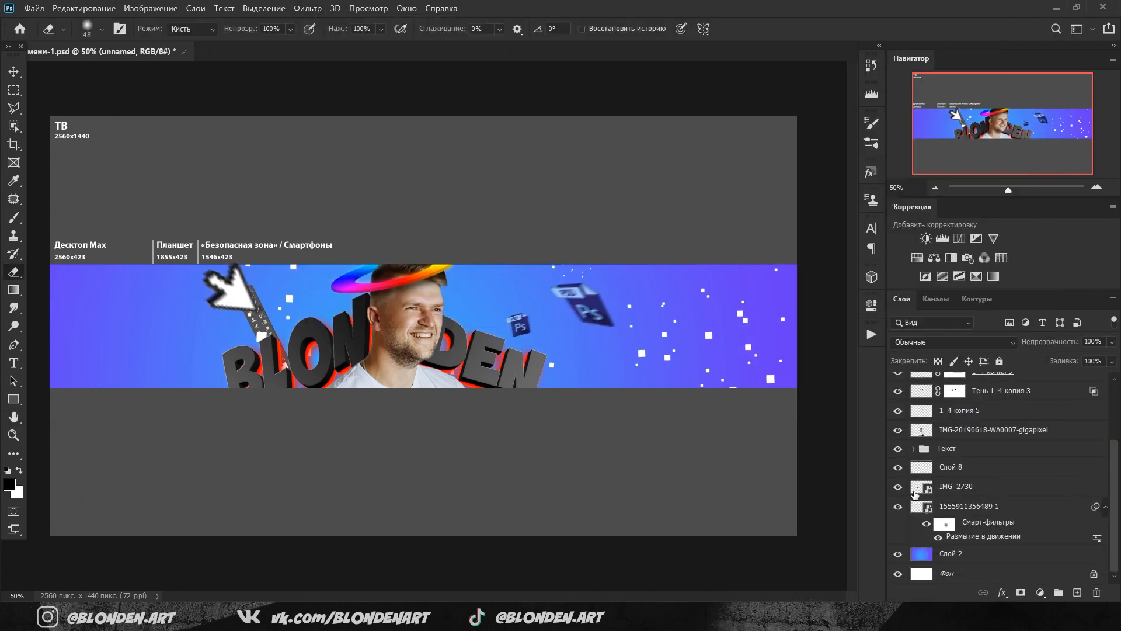
click(914, 494)
click(307, 8)
click(543, 246)
key(Return)
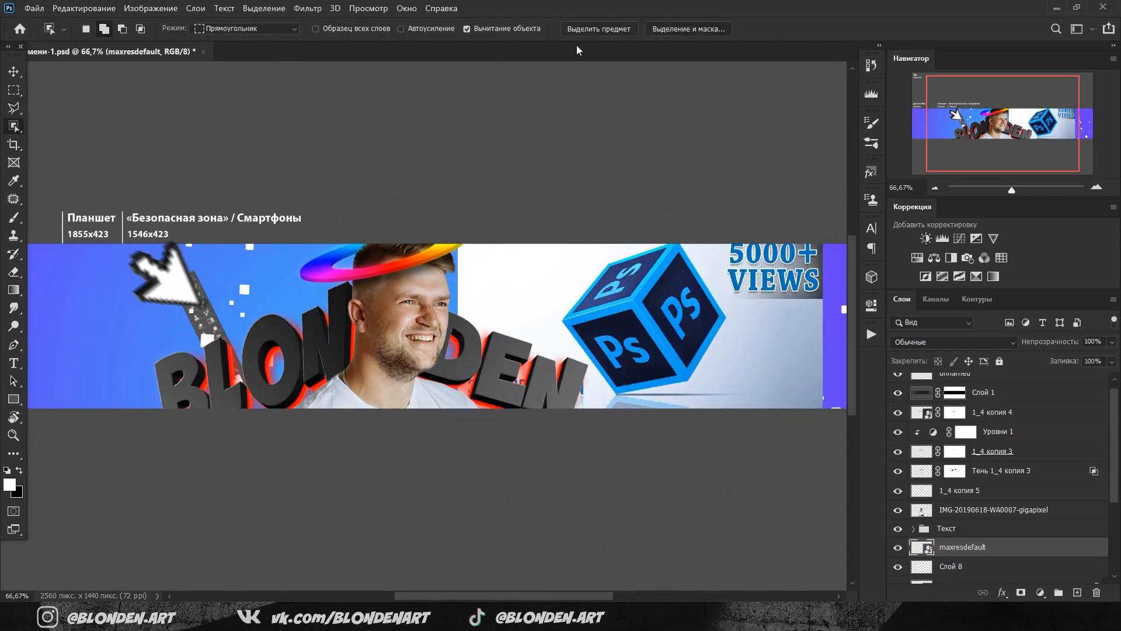
Cut the Ps cube out with a layer mask, scale it to 39.85%, rotate it to -73° and place it above the small PSD icon.
drag(613, 263, 753, 365)
click(1020, 592)
key(ctrl+t)
drag(642, 433, 643, 377)
drag(496, 385, 646, 354)
drag(661, 298, 603, 350)
drag(587, 395, 584, 372)
drag(576, 279, 545, 258)
drag(641, 194, 638, 185)
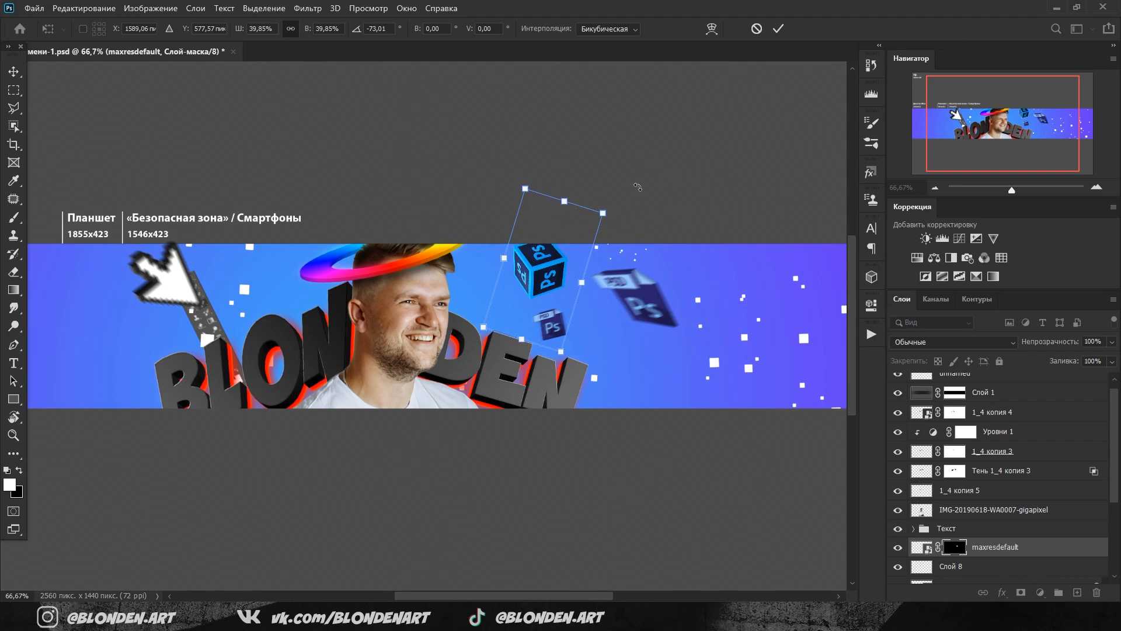
key(Return)
Duplicate the Ps cube and place a smaller, rotated copy beside the first letter of the lettering, below the cursor.
drag(1031, 547, 1076, 592)
key(v)
drag(547, 270, 153, 349)
key(ctrl+t)
drag(221, 298, 72, 432)
drag(218, 399, 191, 370)
key(Return)
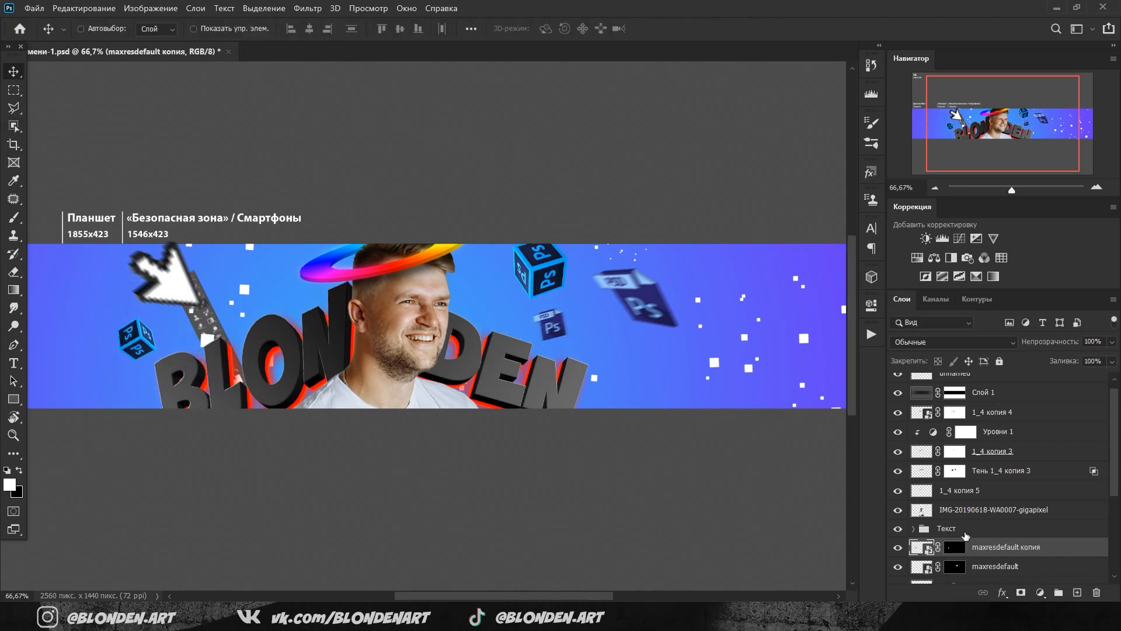
Flatten both Ps cube layers with their masks, apply a blur filter to the smaller copy and save the document.
click(983, 567)
click(952, 549)
click(307, 9)
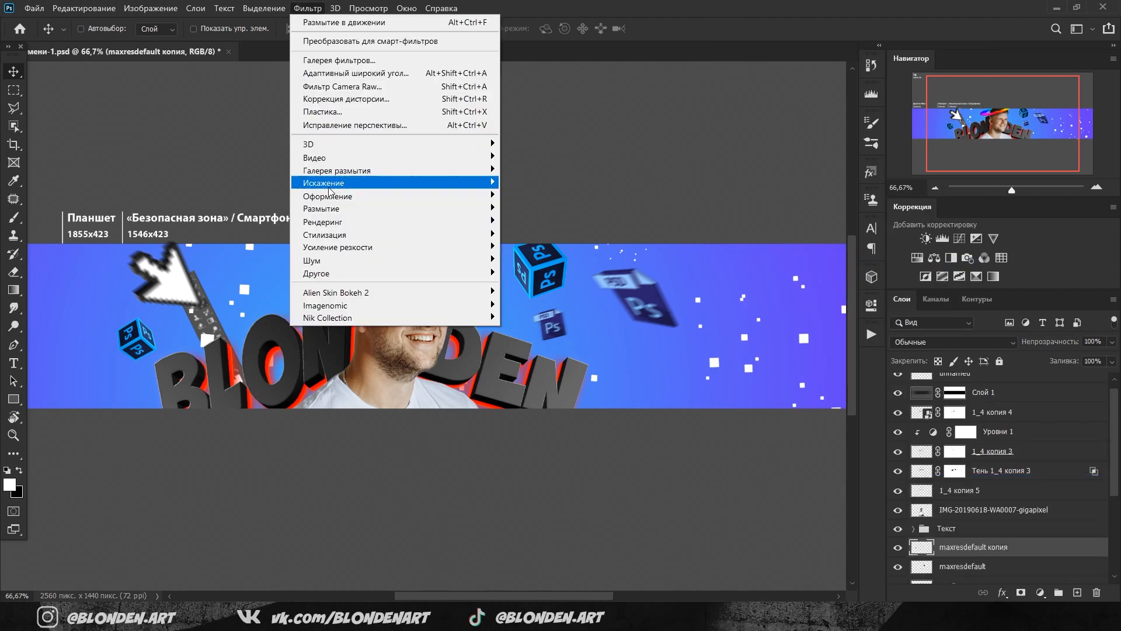
click(514, 268)
key(Return)
key(ctrl+s)
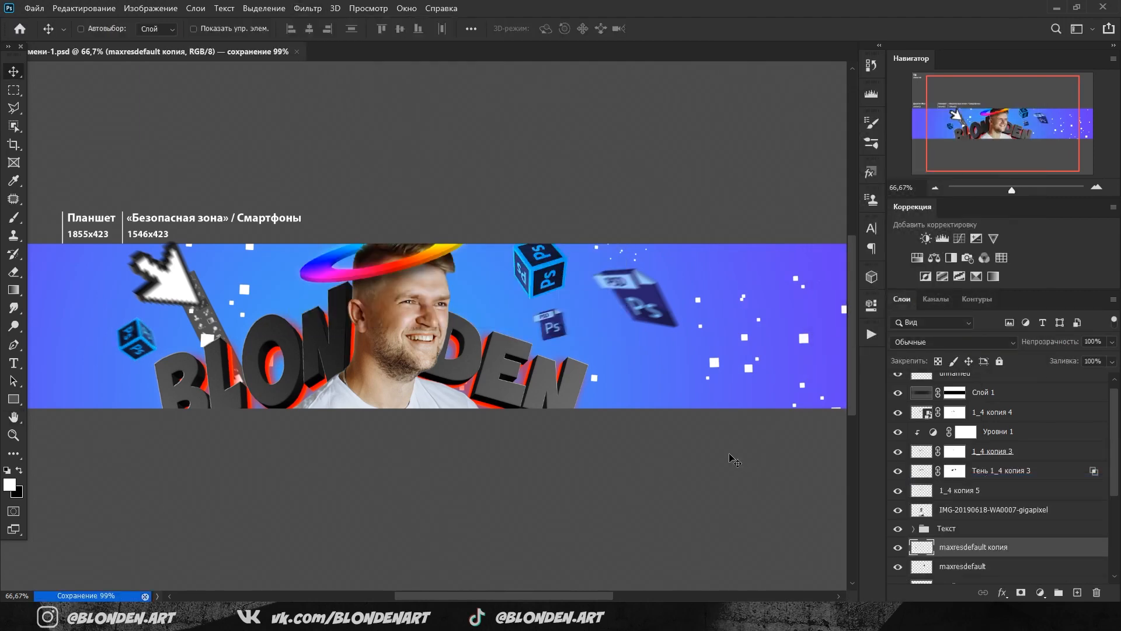
Place the After Effects icon picture beside the lettering and cut the icon out of its checkered background with a layer mask.
drag(629, 413, 662, 350)
key(Return)
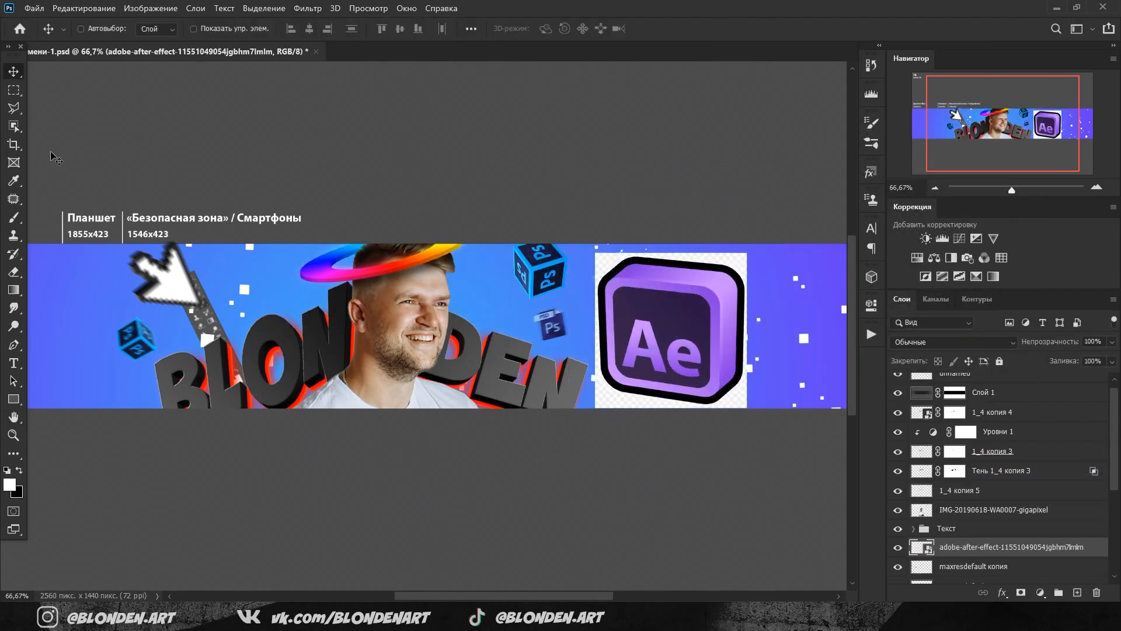
click(13, 125)
click(598, 29)
drag(612, 258, 684, 304)
click(1021, 592)
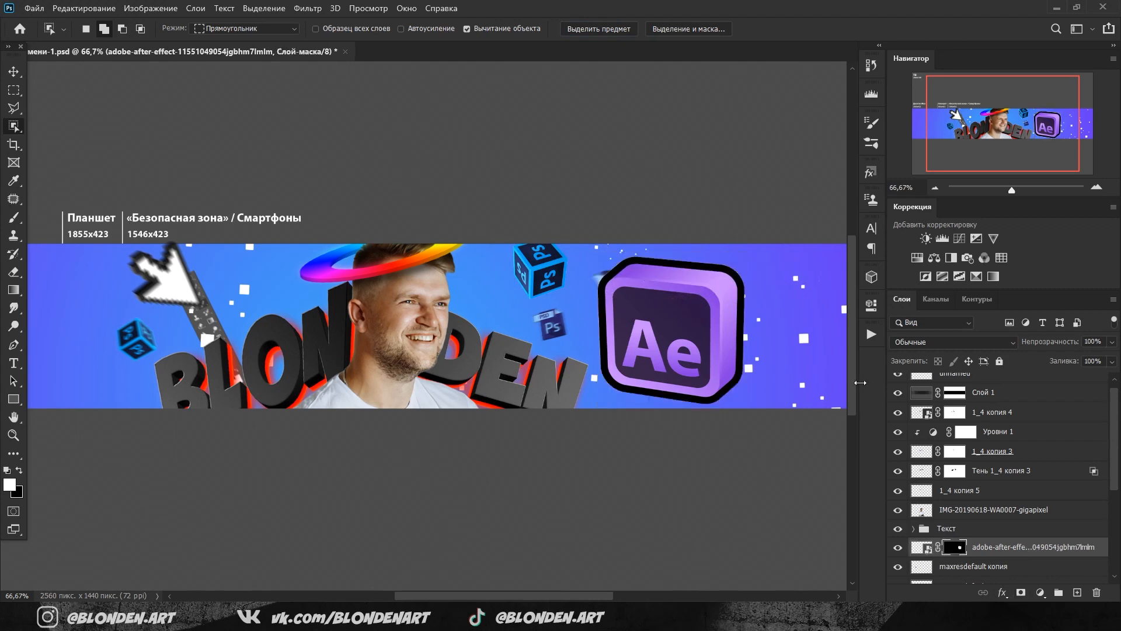
Mask away the Ae icon's black outline, refining the mask with a 3 px smart radius and a -33% edge shift.
click(14, 125)
click(733, 362)
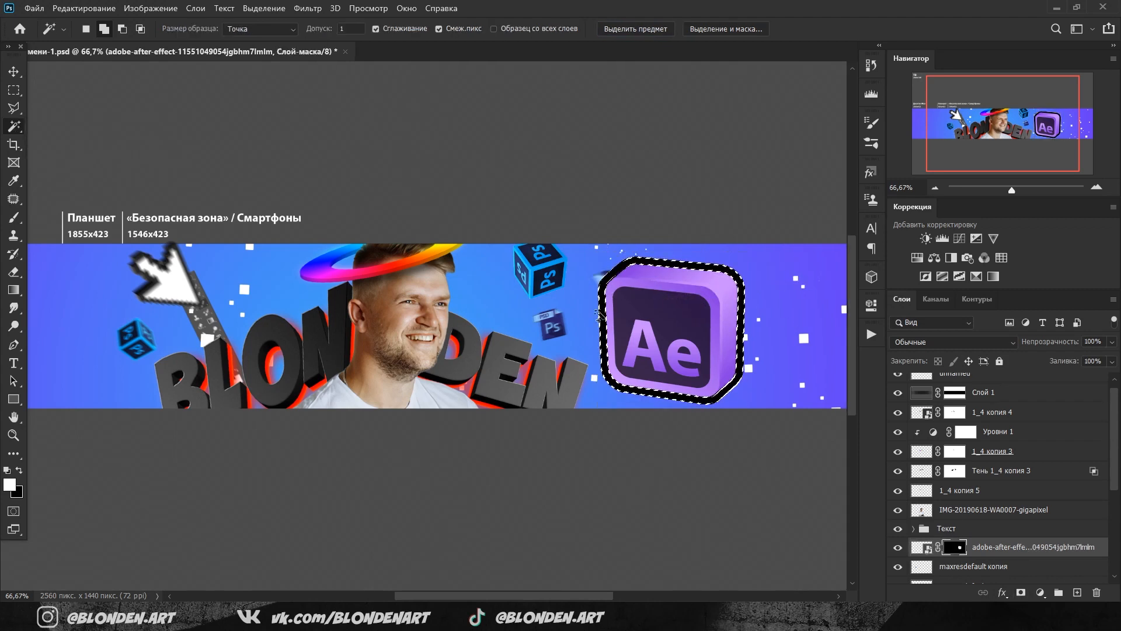
click(307, 8)
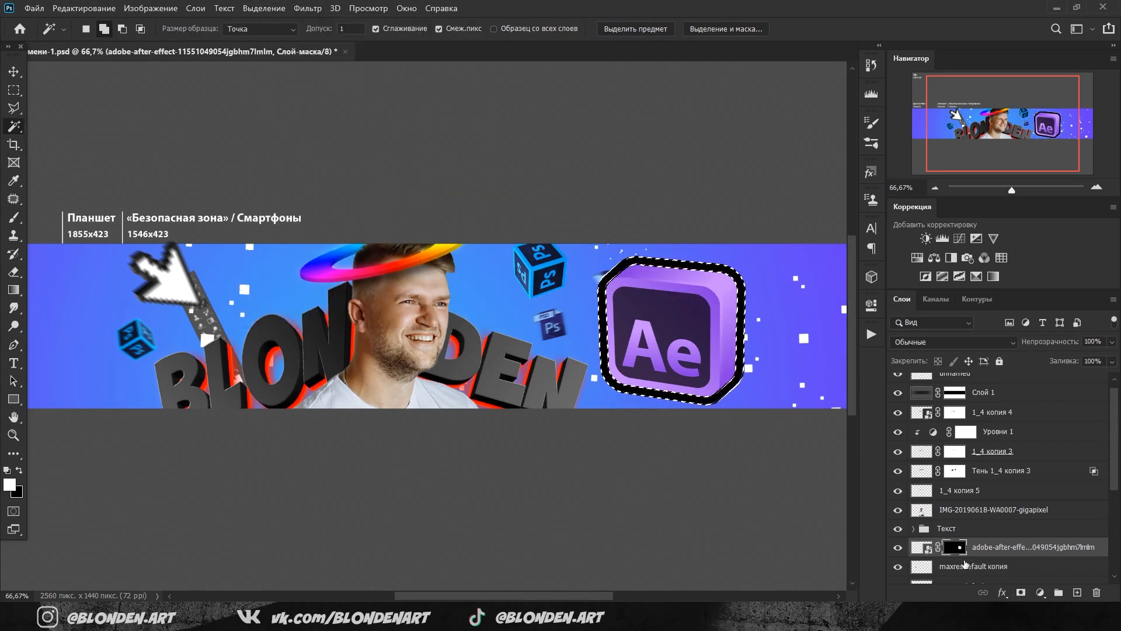
double_click(956, 548)
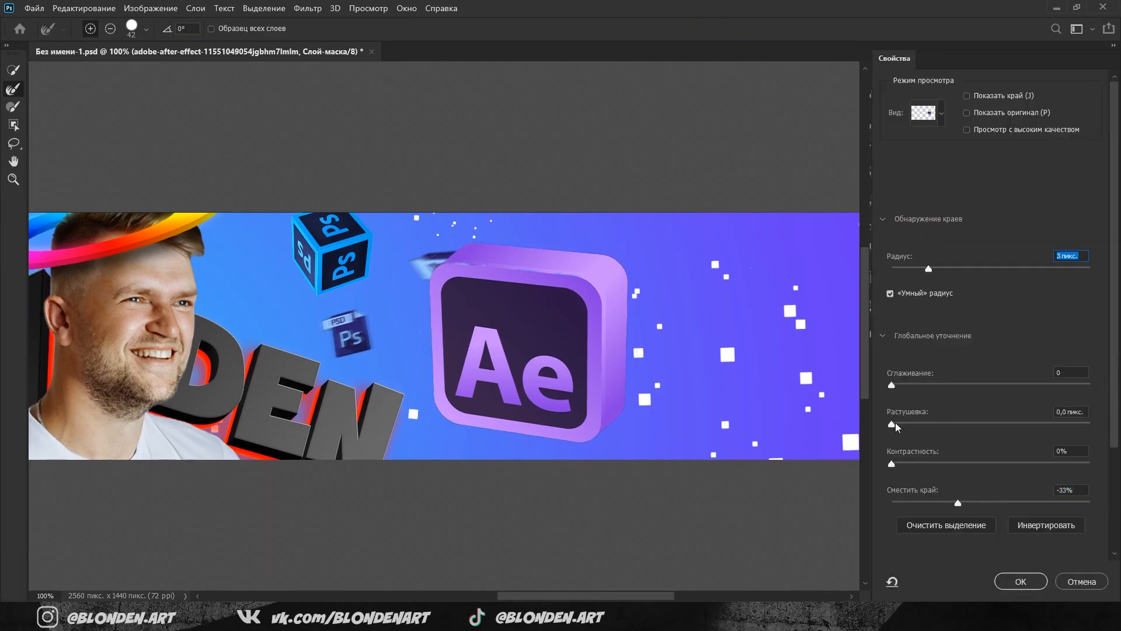
key(Return)
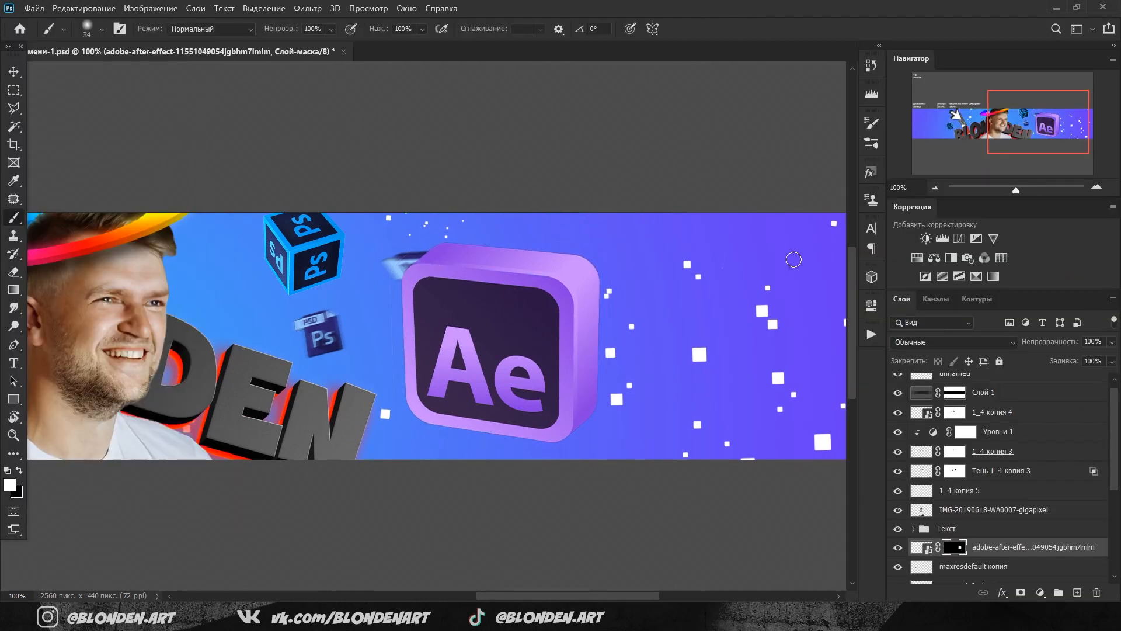
Shrink and rotate the Ae icon and move it to the banner's upper right, beyond the large blurred PSD icon.
click(935, 188)
key(ctrl+t)
drag(551, 257, 550, 281)
key(Return)
drag(465, 372, 737, 349)
Duplicate the Ae icon and place a smaller, rotated copy near the banner's far left end.
drag(1004, 547, 1077, 592)
key(ctrl+t)
drag(803, 248, 168, 275)
drag(253, 280, 221, 213)
drag(174, 278, 159, 273)
drag(173, 322, 166, 291)
drag(162, 263, 101, 288)
key(Return)
Flatten the original Ae icon layer with its mask and apply a Motion Blur filter to it.
right_click(985, 566)
click(784, 262)
click(307, 8)
mouse_move(333, 208)
click(543, 258)
click(952, 304)
drag(827, 358, 829, 358)
key(Return)
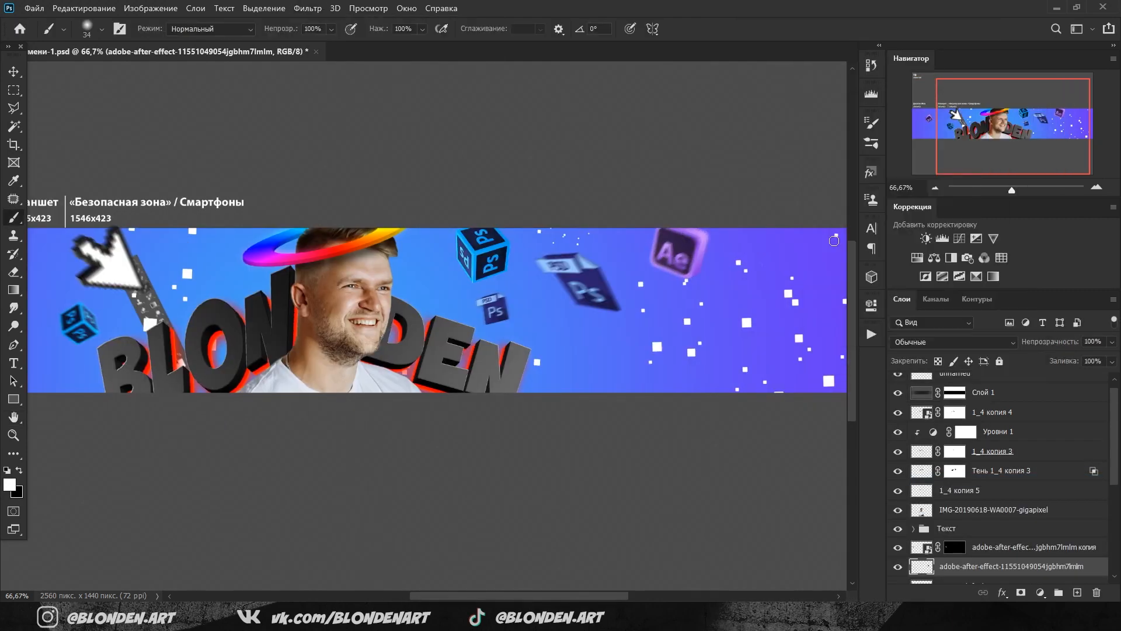
Place the red heart like icon between the cursor and the halo, shrunk and tilted above the lettering.
drag(514, 595, 483, 596)
key(alt+])
drag(352, 331, 389, 289)
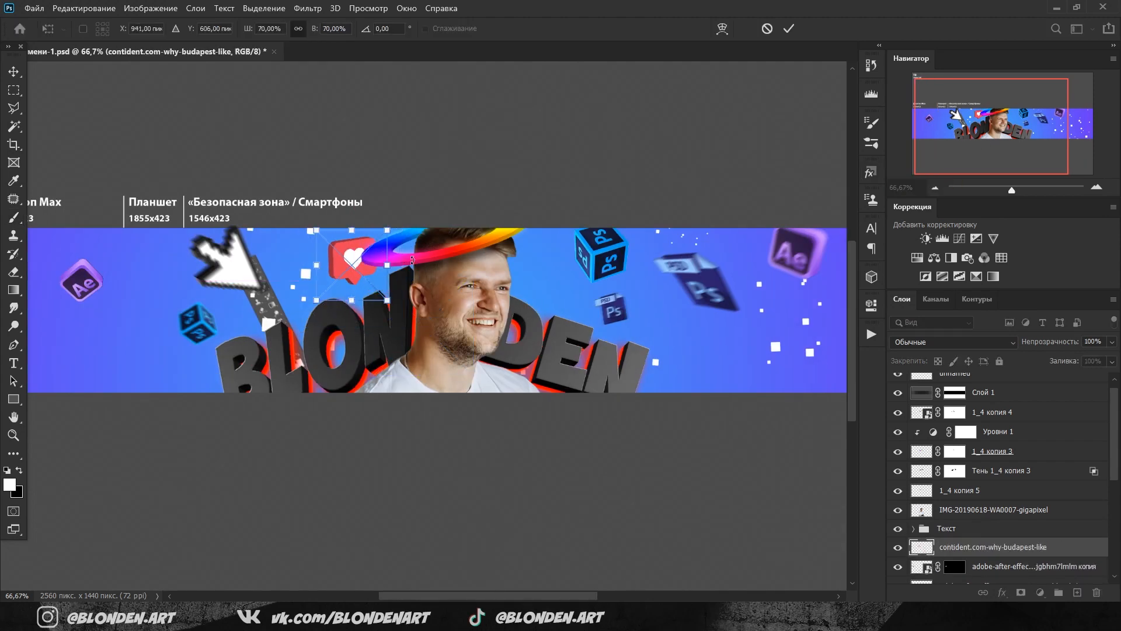
drag(353, 259, 348, 281)
key(Return)
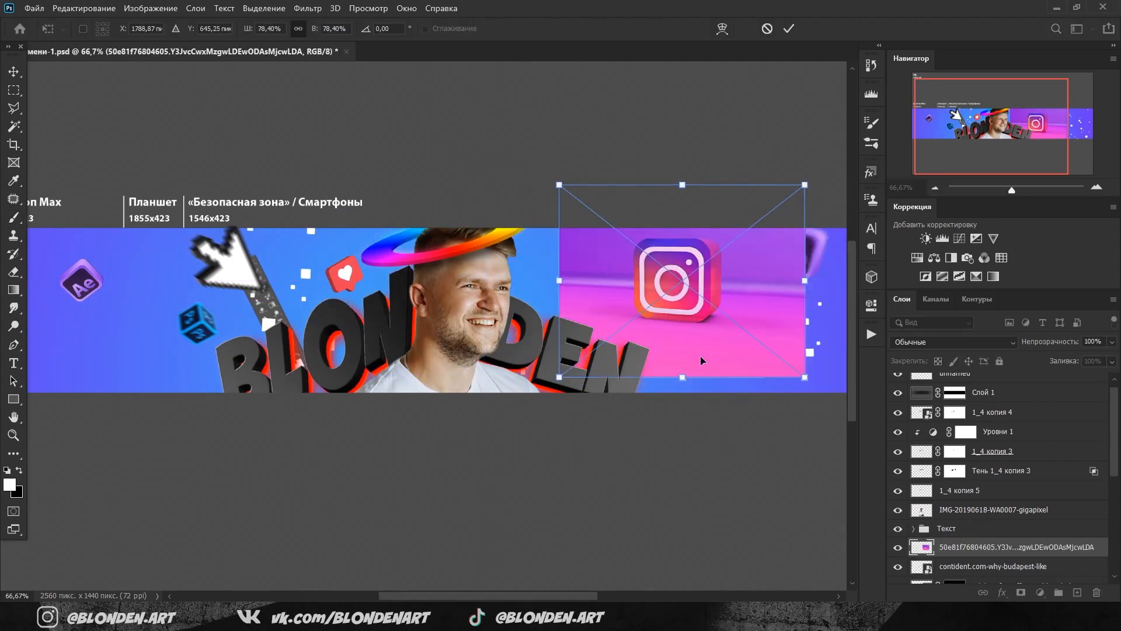
Place the Instagram icon picture on the banner's right half and cut the icon out with an object selection and layer mask.
key(Return)
key(w)
click(690, 274)
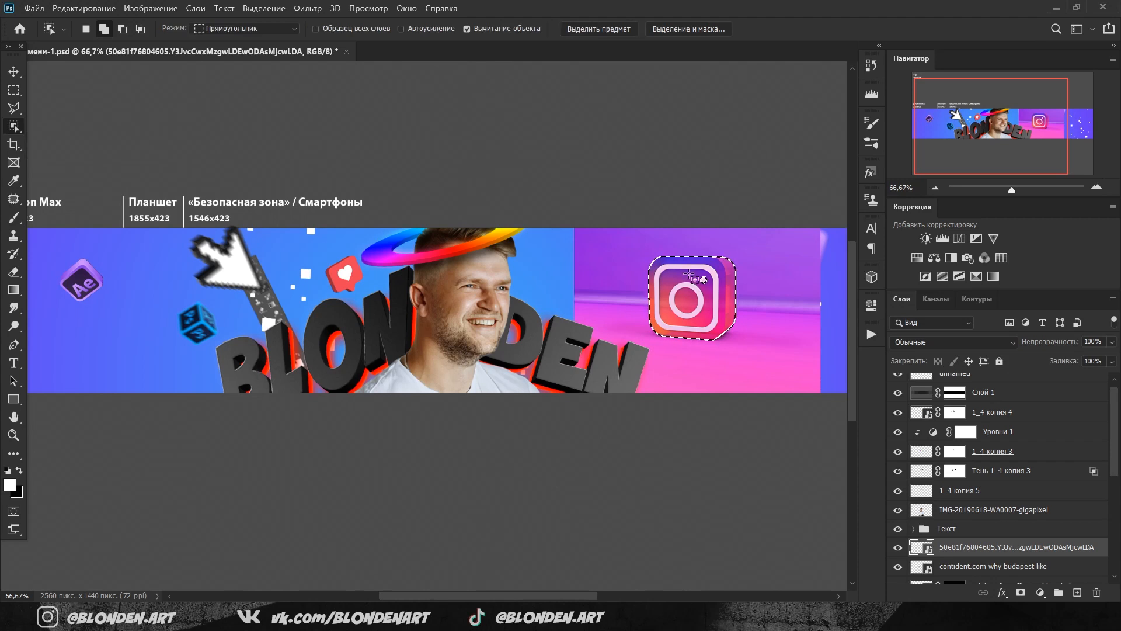
scroll(827, 296, up, 1)
click(1021, 592)
Shrink and rotate the Instagram icon and position it above the D and E letters, beside the small PSD icon.
key(ctrl+t)
drag(804, 173, 604, 306)
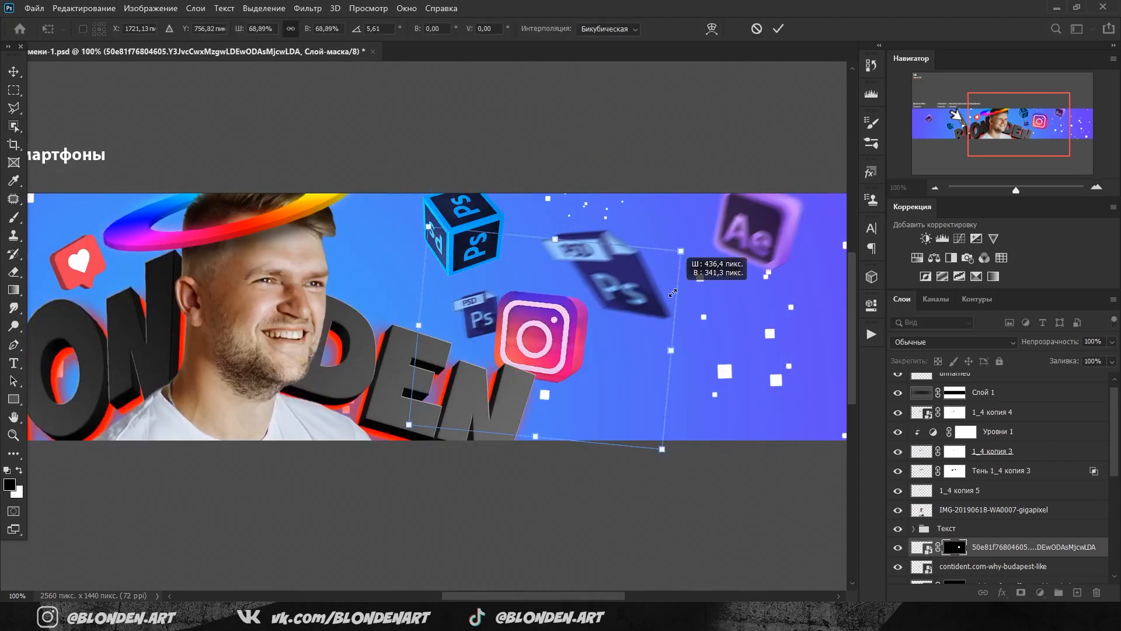
drag(484, 339, 378, 293)
drag(509, 251, 515, 270)
key(Return)
Flatten the Instagram icon layer with its mask and apply a blur filter to it.
right_click(979, 547)
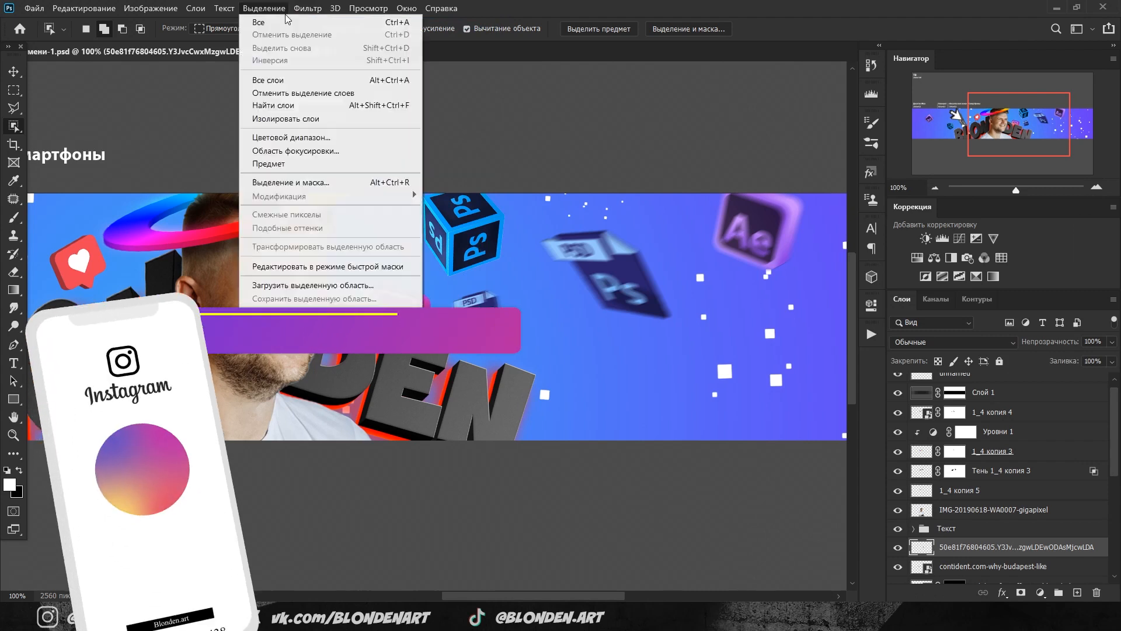
mouse_move(308, 8)
mouse_move(351, 209)
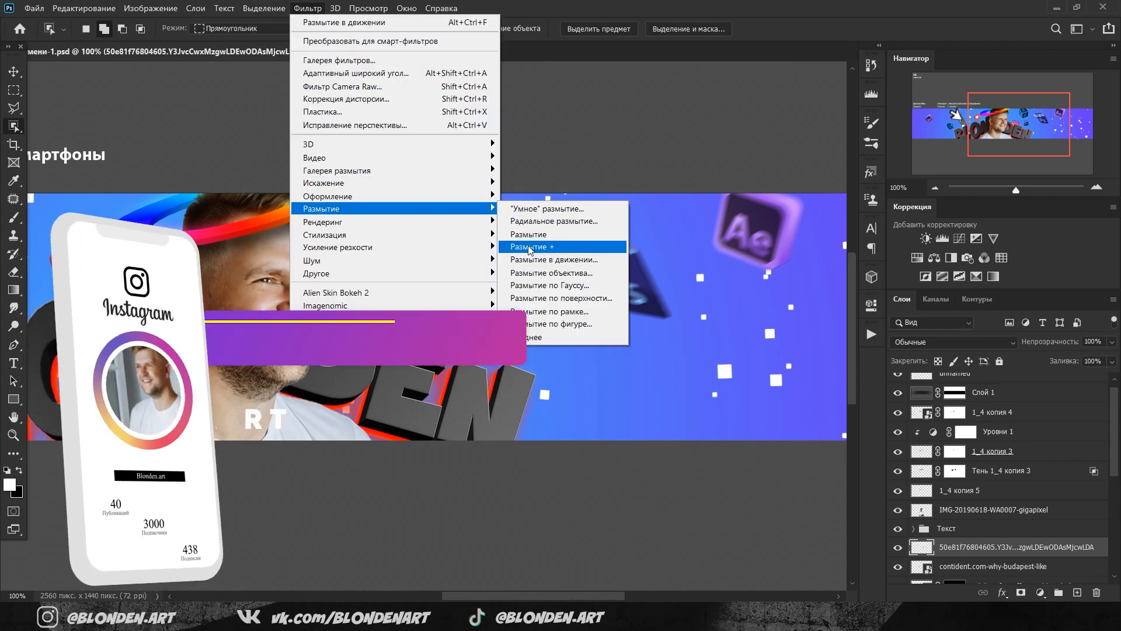
Cut the pixel sunglasses out of their white background using Select Subject and a layer mask.
click(13, 126)
click(608, 29)
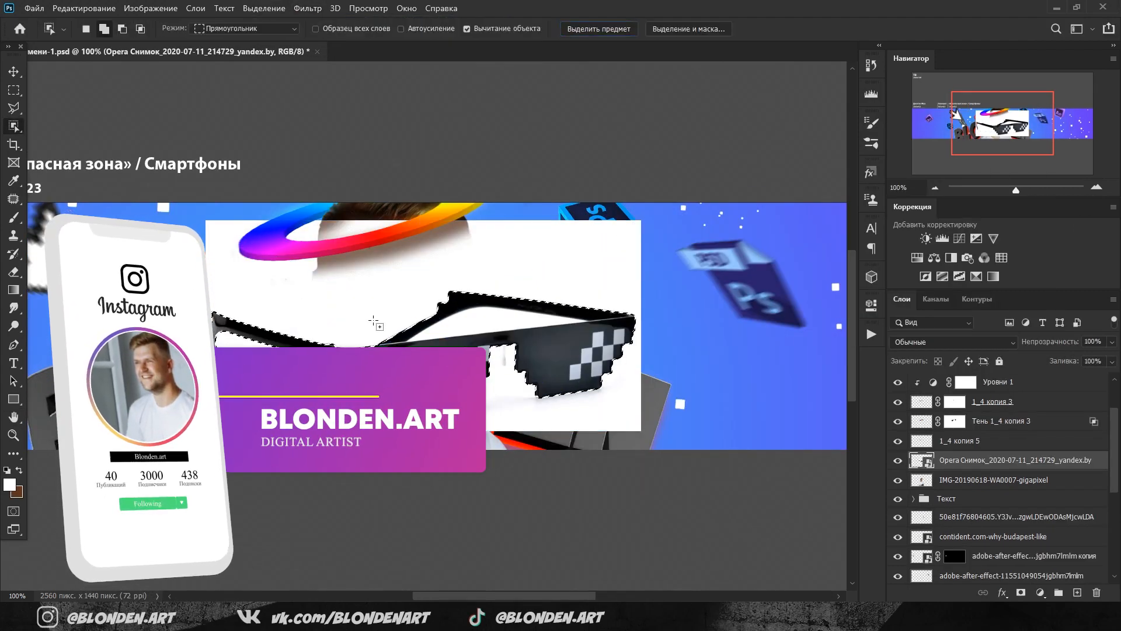
right_click(13, 126)
click(76, 153)
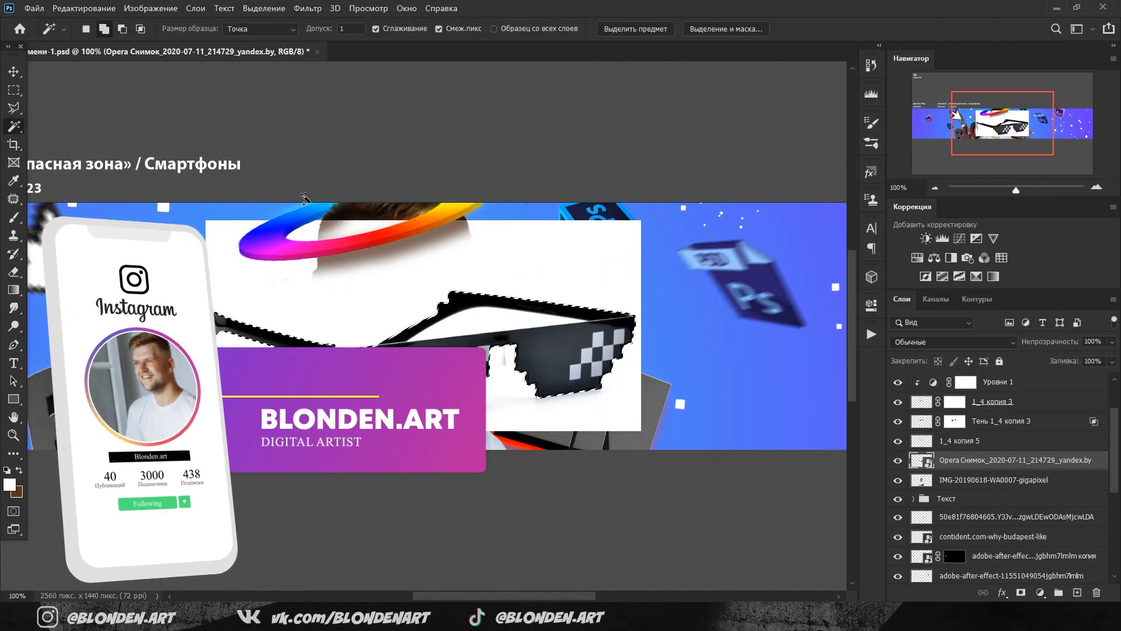
scroll(419, 325, up, 2)
scroll(419, 326, down, 3)
scroll(420, 326, up, 2)
Mask out the white area inside the sunglasses frame and refine the mask with 0.1 px feather, 7% contrast and -46% edge shift.
key(l)
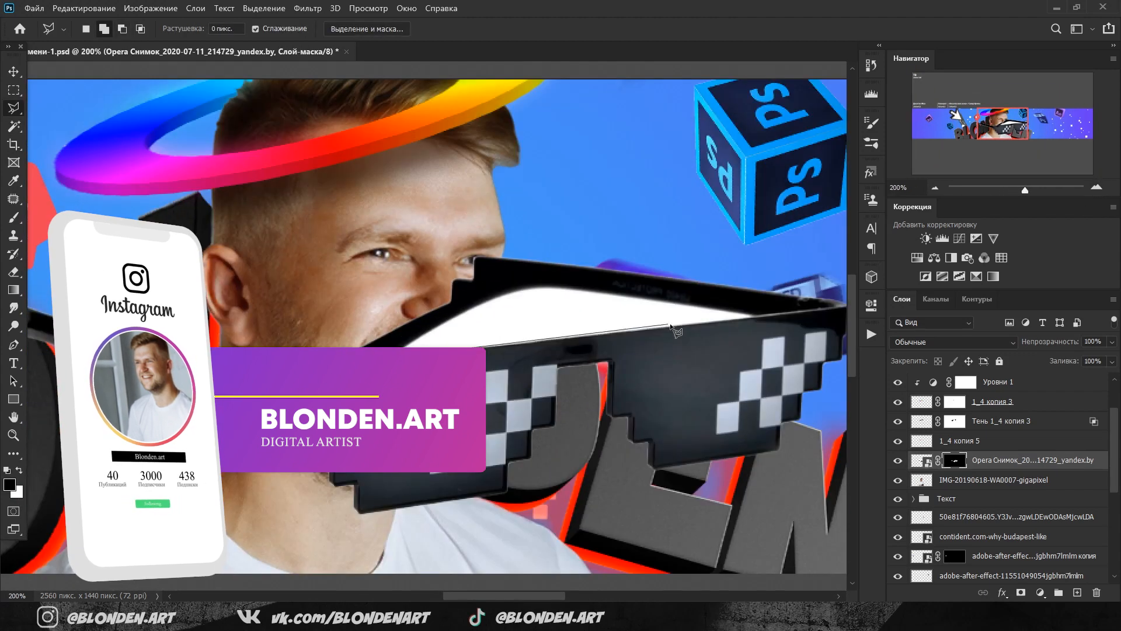
click(679, 324)
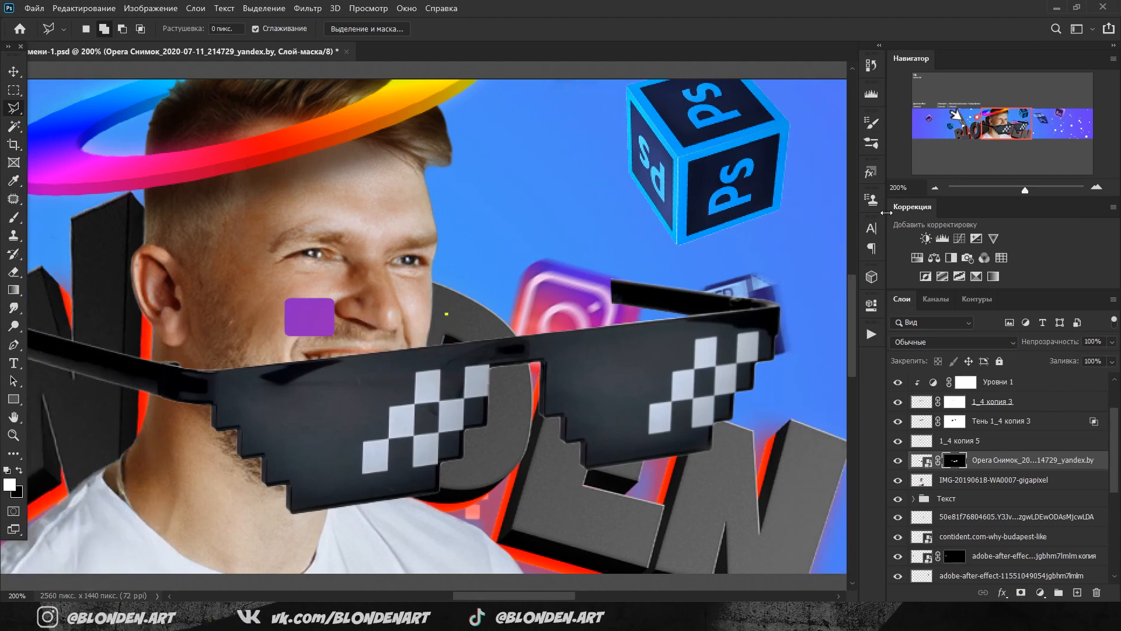
key(alt+ctrl+r)
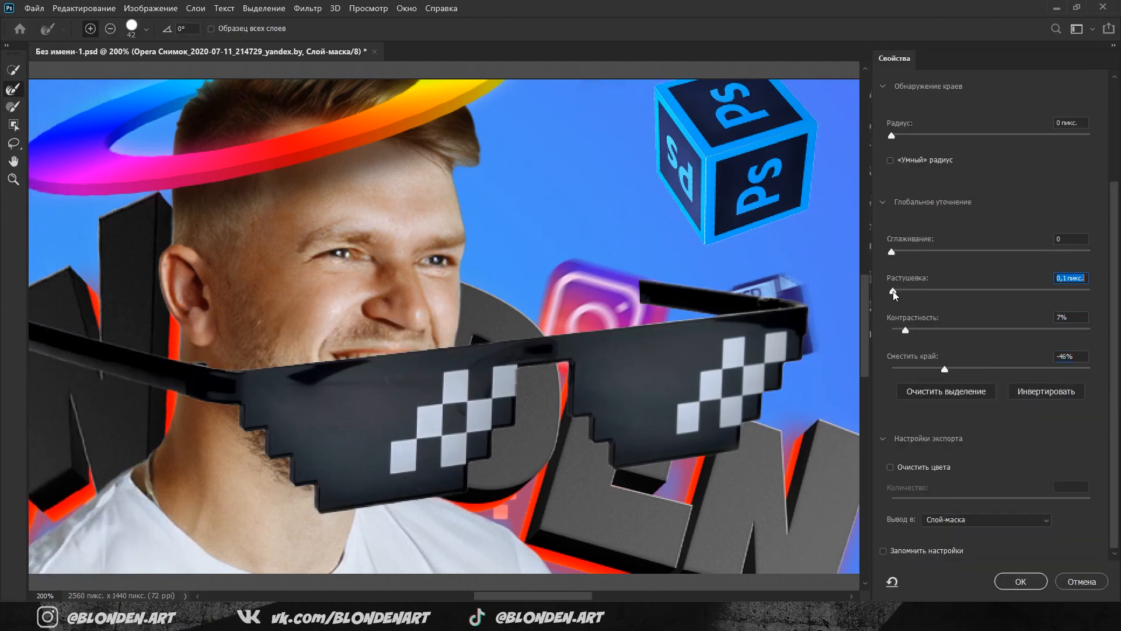
click(1020, 581)
Scale the sunglasses down to about 41% and position them over the man's face.
drag(539, 365, 420, 341)
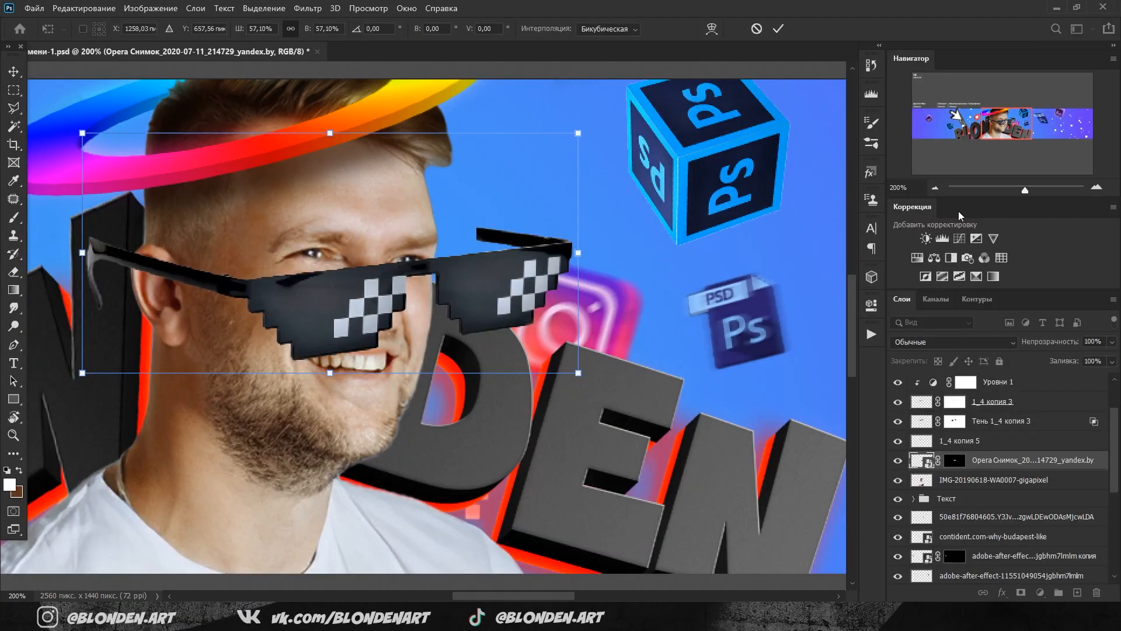
drag(435, 253, 569, 262)
drag(224, 378, 271, 356)
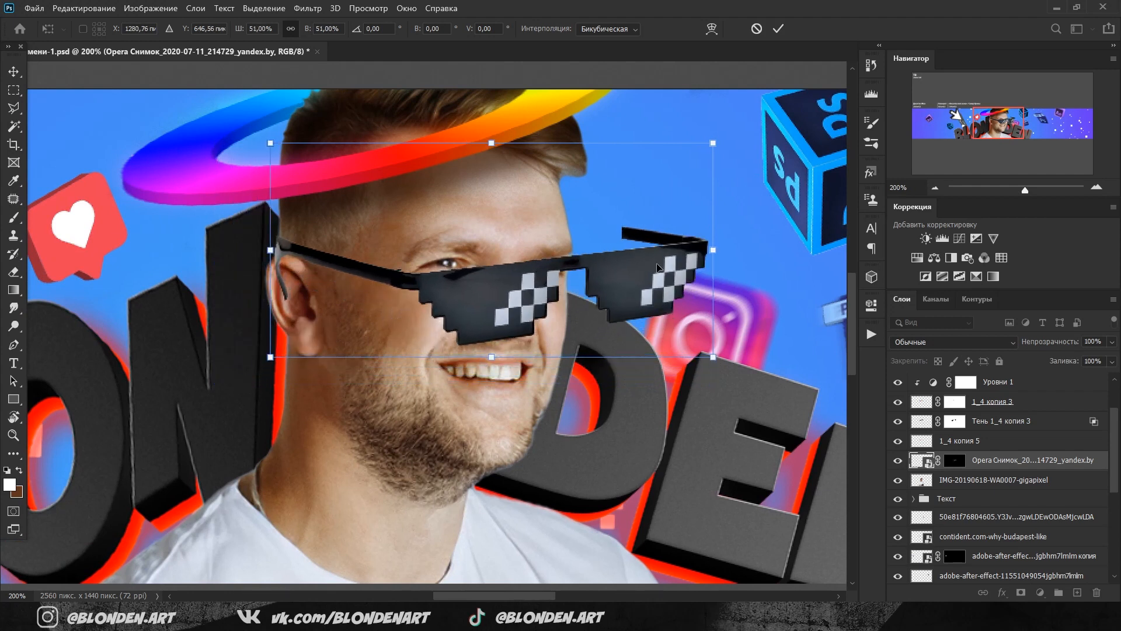
drag(711, 251, 626, 261)
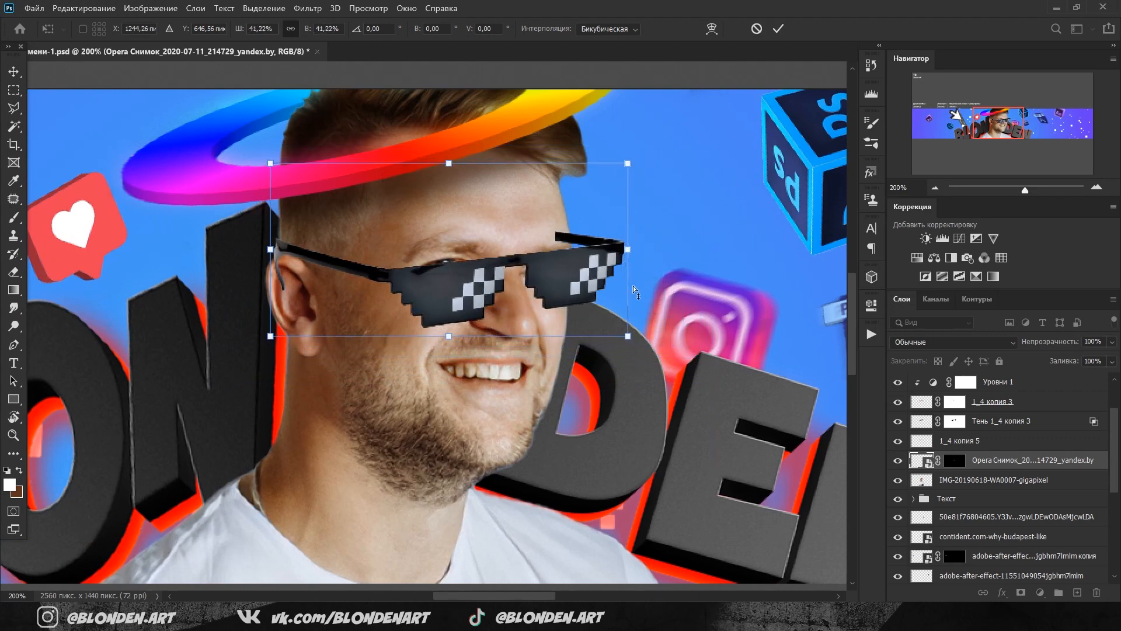
Skew the sunglasses vertically by about 9° and nudge them so they rest low on the man's nose and reach his ear.
drag(629, 251, 633, 296)
drag(632, 383, 624, 380)
drag(562, 342, 575, 341)
drag(281, 246, 275, 247)
drag(635, 291, 636, 307)
drag(544, 327, 532, 318)
drag(275, 244, 275, 255)
drag(634, 297, 630, 305)
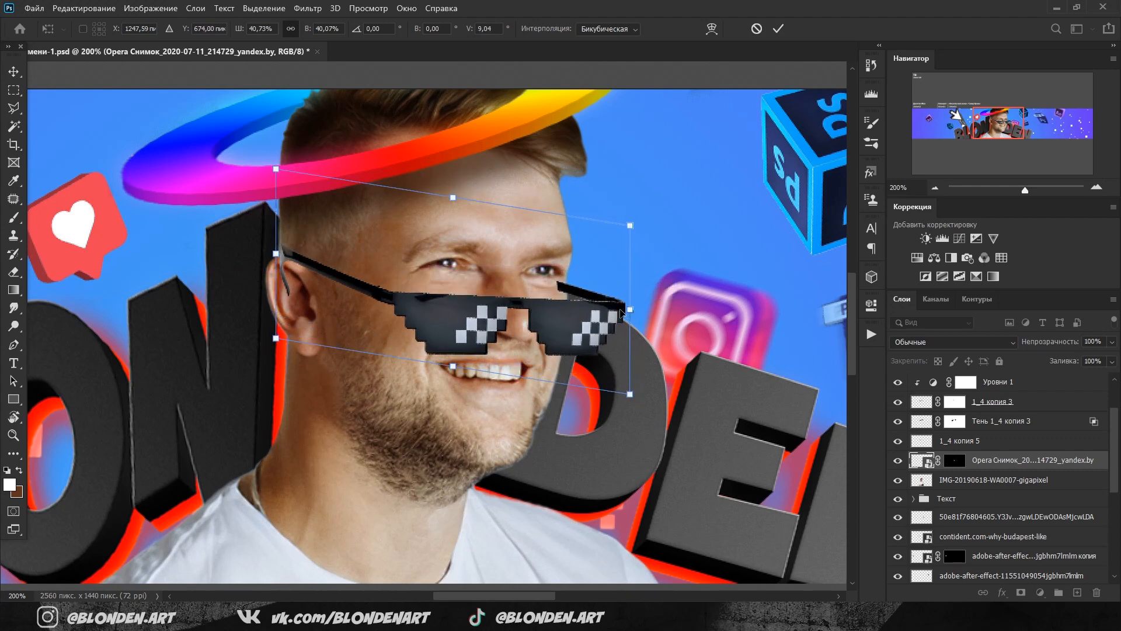
drag(472, 307, 471, 300)
key(ctrl+minus)
key(ctrl+plus)
drag(629, 297, 630, 301)
key(Return)
Touch up the sunglasses' layer mask at high magnification with a small brush.
key(ctrl+plus)
click(954, 460)
key(ctrl+plus)
key(b)
click(101, 29)
click(95, 75)
click(553, 238)
key(bracketleft)
key(bracketleft)
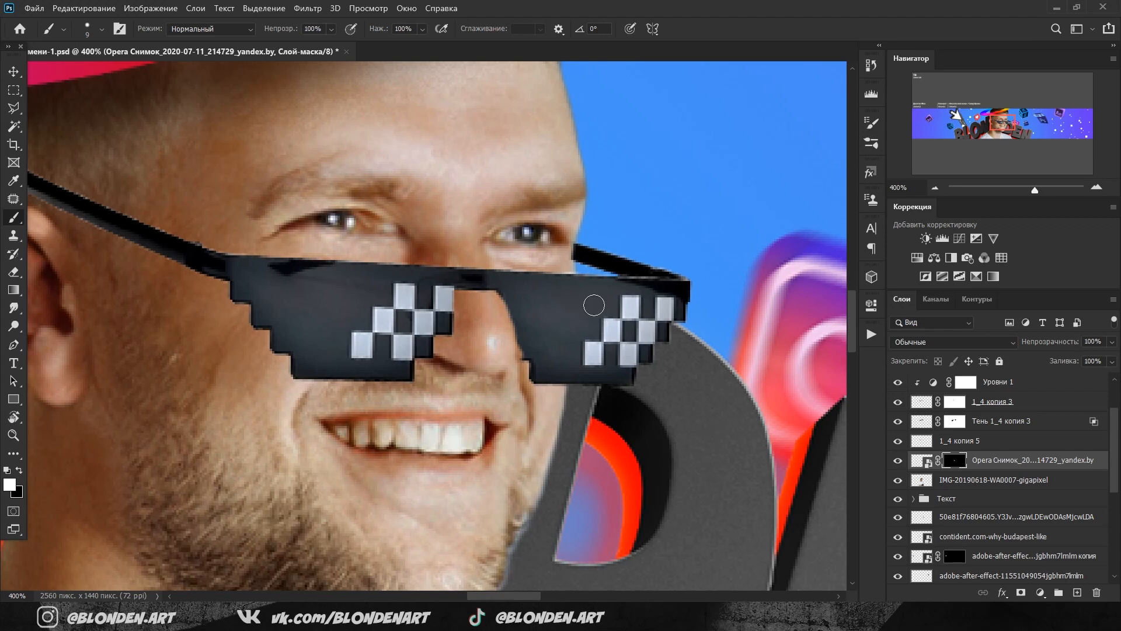
click(935, 187)
click(935, 187)
click(935, 187)
click(1095, 187)
click(1095, 187)
click(1095, 187)
key(bracketleft)
key(bracketleft)
key(bracketleft)
key(bracketleft)
key(bracketleft)
key(bracketleft)
click(935, 188)
click(935, 188)
Refine the sunglasses' mask in Select and Mask by adjusting the feather and edge shift.
key(l)
key(ctrl+alt+r)
click(894, 290)
drag(955, 369, 943, 370)
drag(892, 290, 897, 290)
key(Return)
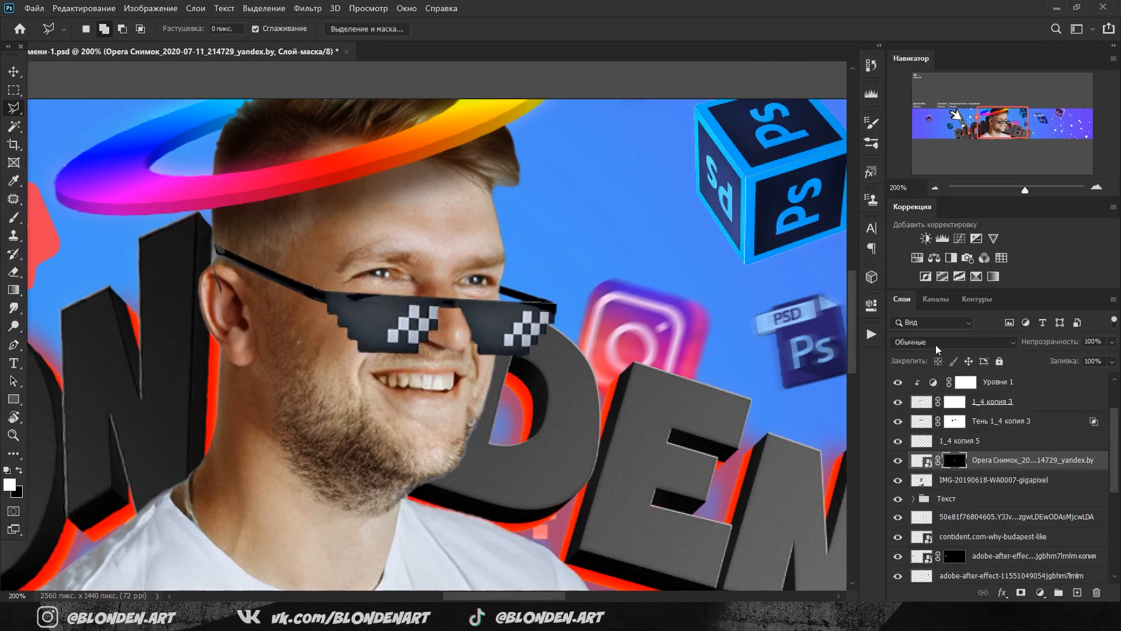
Mask off the light fringe along the upper edge of the sunglasses' near arm using a Polygonal Lasso selection.
click(1098, 188)
click(1097, 188)
drag(379, 290, 692, 387)
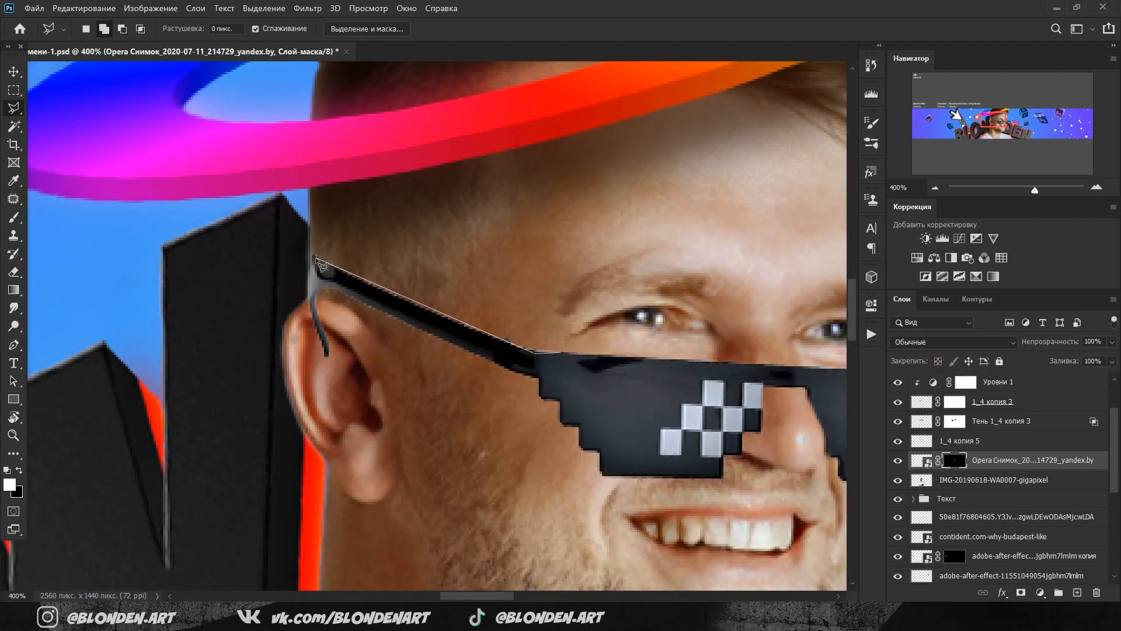
click(558, 353)
key(Delete)
key(ctrl+d)
Brush out the sunglasses' hook over the ear on the layer mask and rasterize the sunglasses layer.
click(13, 217)
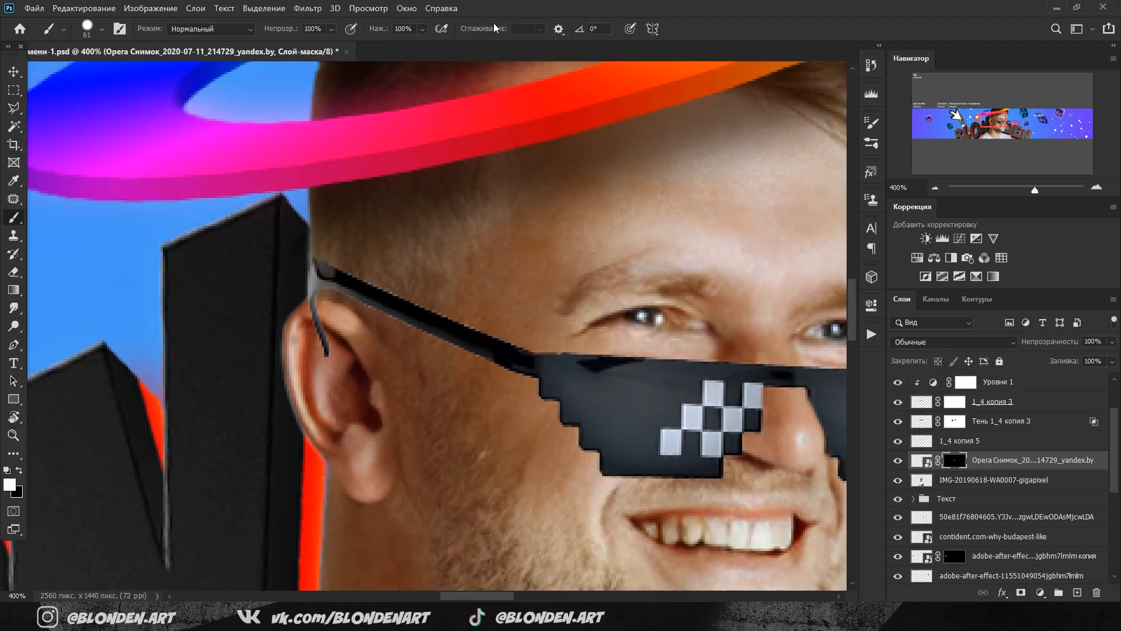
right_click(992, 459)
click(759, 240)
Trim the upper edge of the sunglasses' near arm on the layer mask using a Polygonal Lasso selection.
click(14, 308)
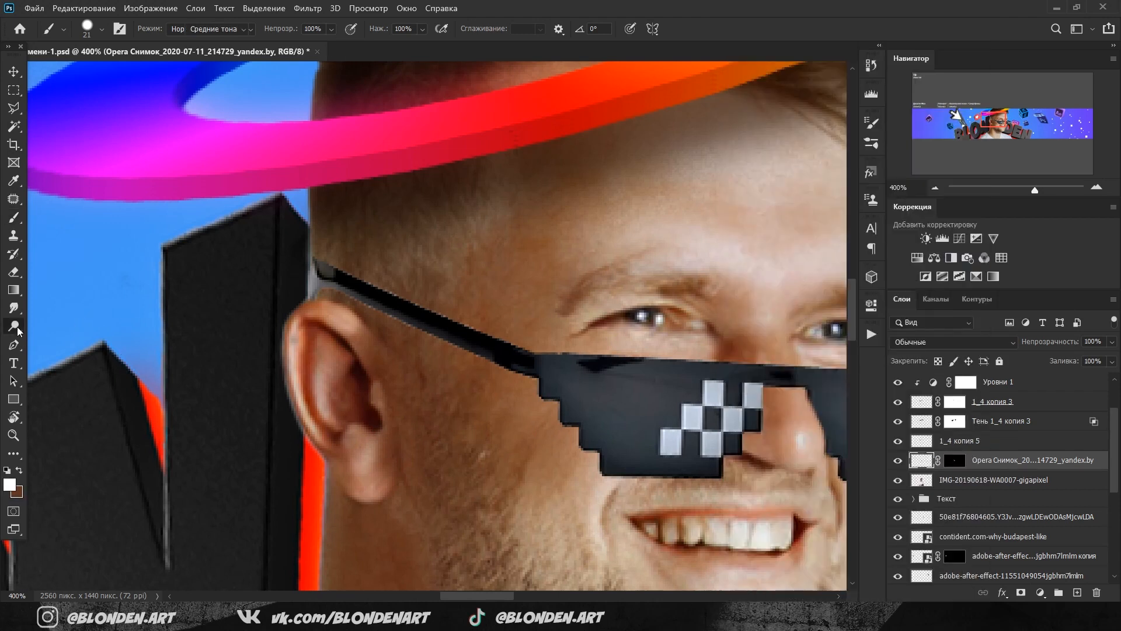
key(ctrl+backslash)
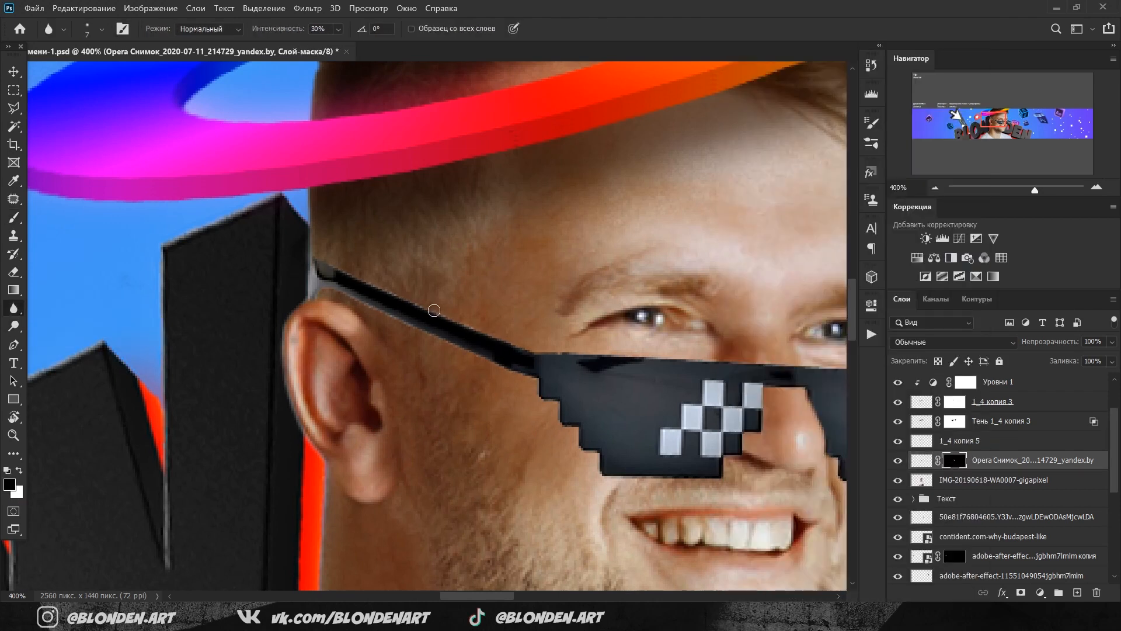
key(l)
click(316, 258)
click(532, 353)
click(552, 338)
click(501, 275)
click(317, 258)
key(x)
key(ctrl+d)
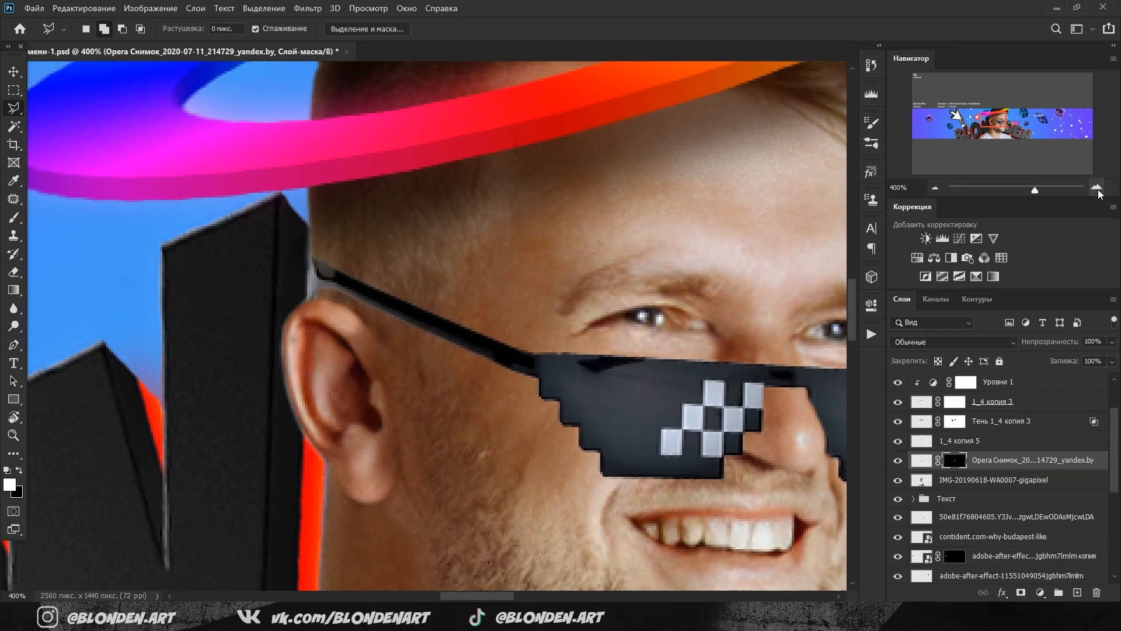
Retouch the reflections on the sunglasses' lenses with the Clone Stamp on the sunglasses layer.
click(1096, 187)
click(1001, 120)
click(706, 348)
click(929, 463)
key(s)
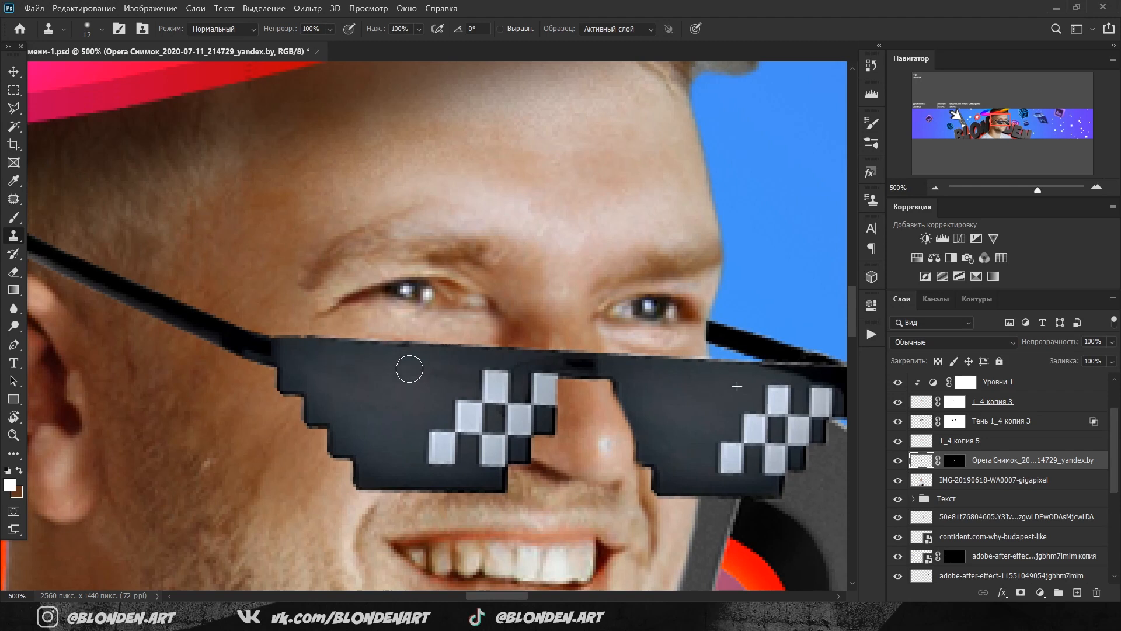
Add a Multiply drop shadow to the sunglasses in a brown sampled from the man, with 73% opacity and an increased distance.
click(936, 188)
click(1002, 593)
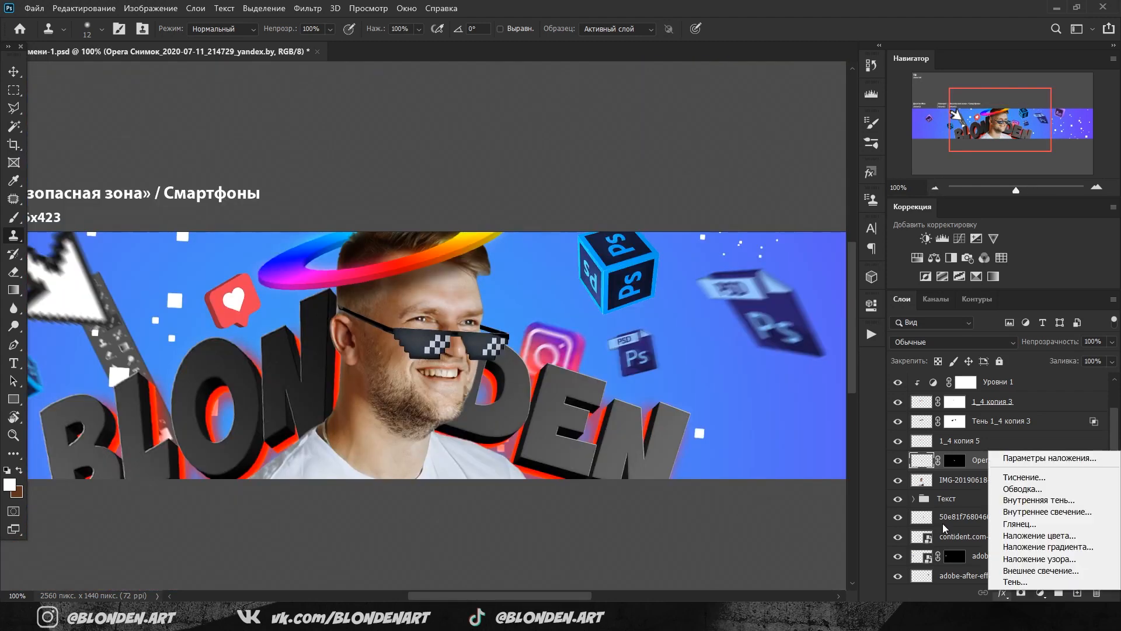
click(1004, 583)
click(922, 161)
click(467, 251)
key(Return)
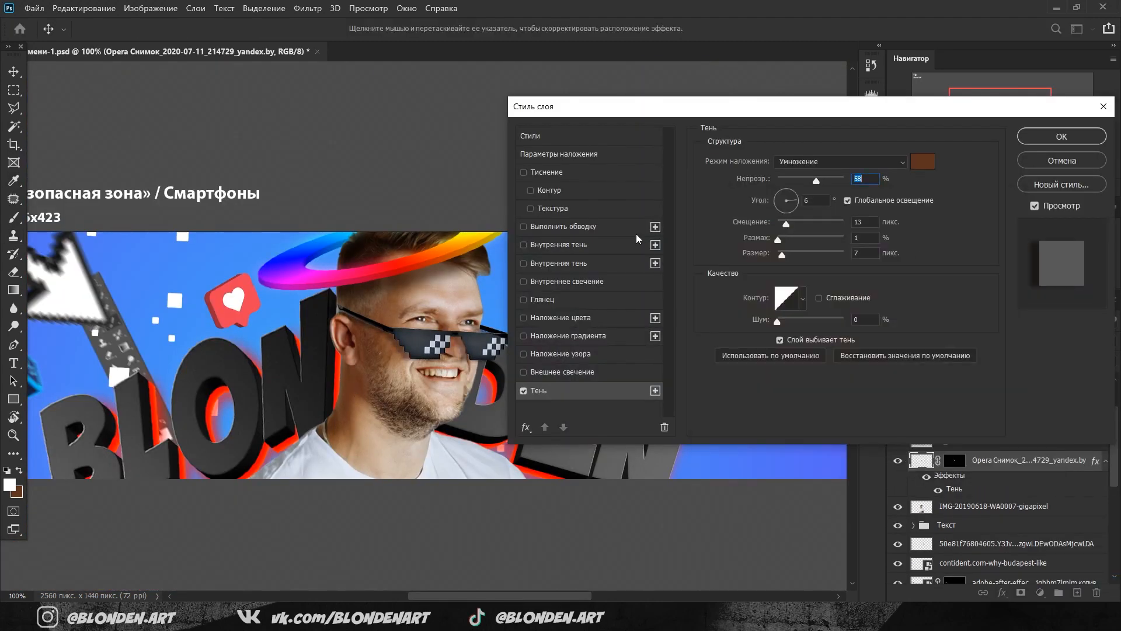
drag(816, 181, 825, 180)
drag(785, 223, 789, 223)
click(1060, 136)
Convert the sunglasses' drop shadow to its own layer, add a layer mask, and brush away the shadow beyond the face.
click(1031, 188)
drag(997, 121, 1000, 124)
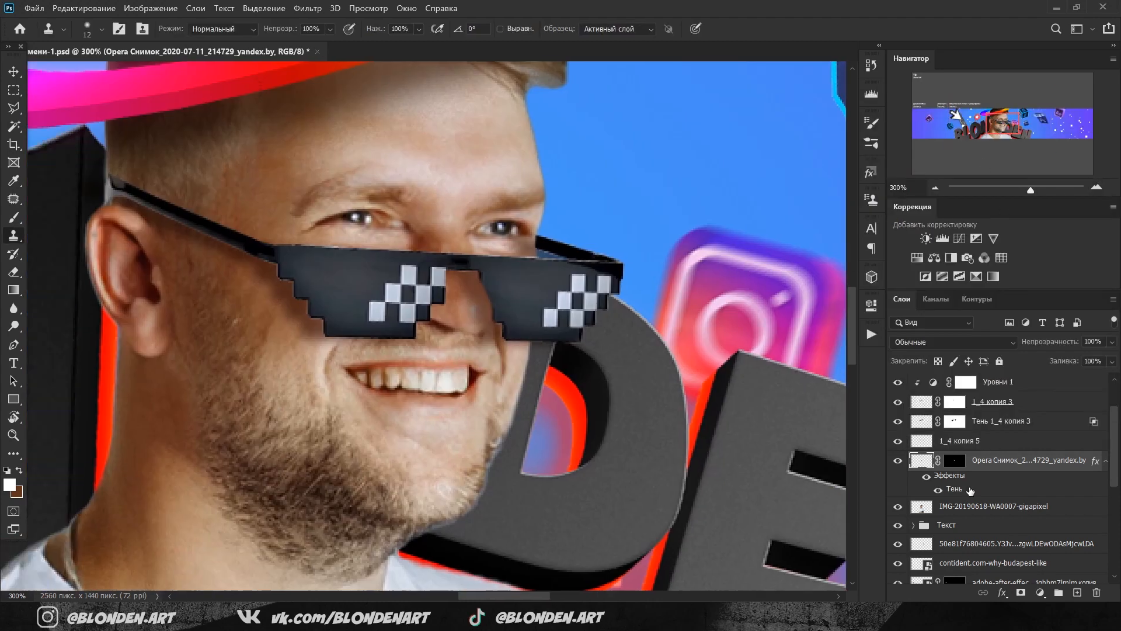
right_click(968, 490)
click(998, 462)
click(1005, 480)
click(1021, 592)
key(b)
click(101, 30)
click(101, 31)
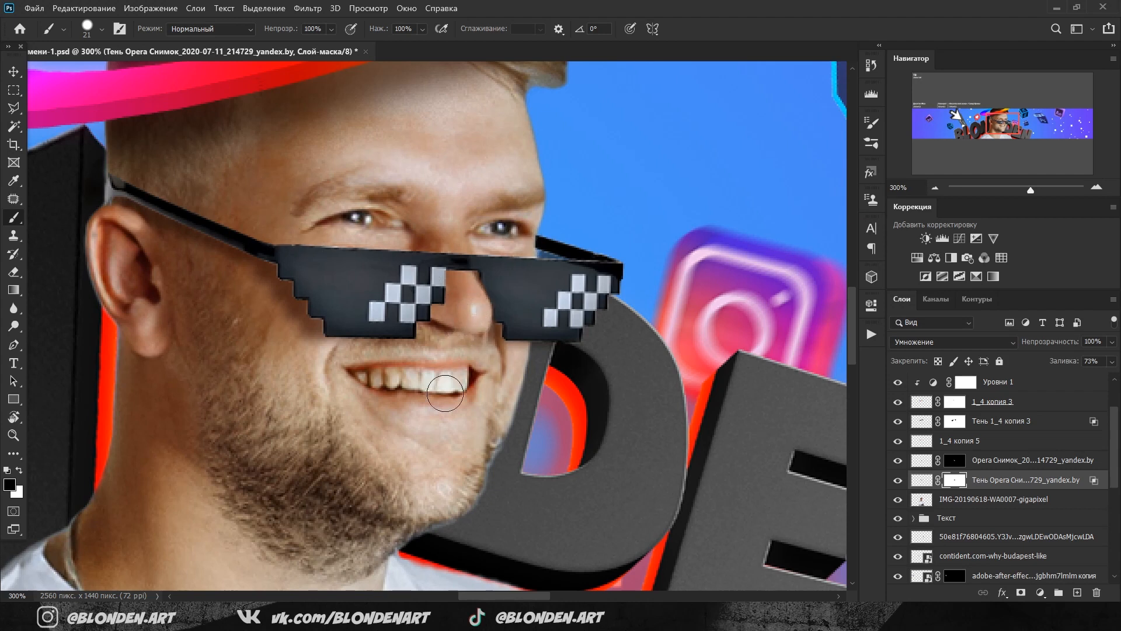
Adjust the sunglasses' shadow layer slightly with Free Transform and toggle its visibility to compare.
click(922, 480)
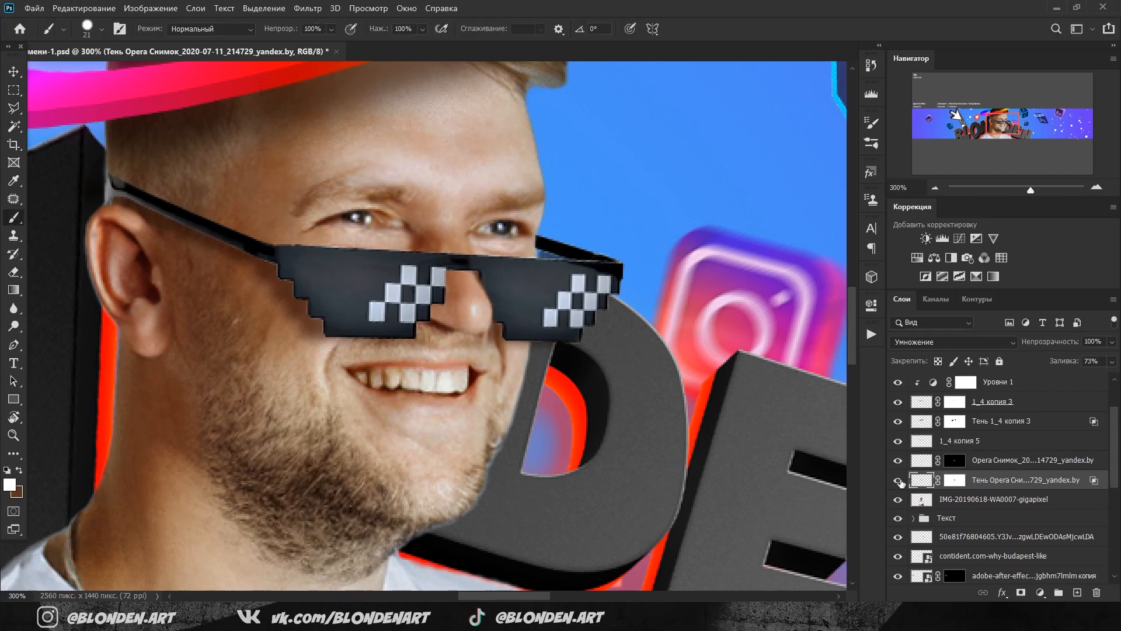
key(ctrl+t)
drag(63, 257, 64, 253)
key(Return)
click(935, 188)
click(935, 188)
click(935, 188)
click(898, 480)
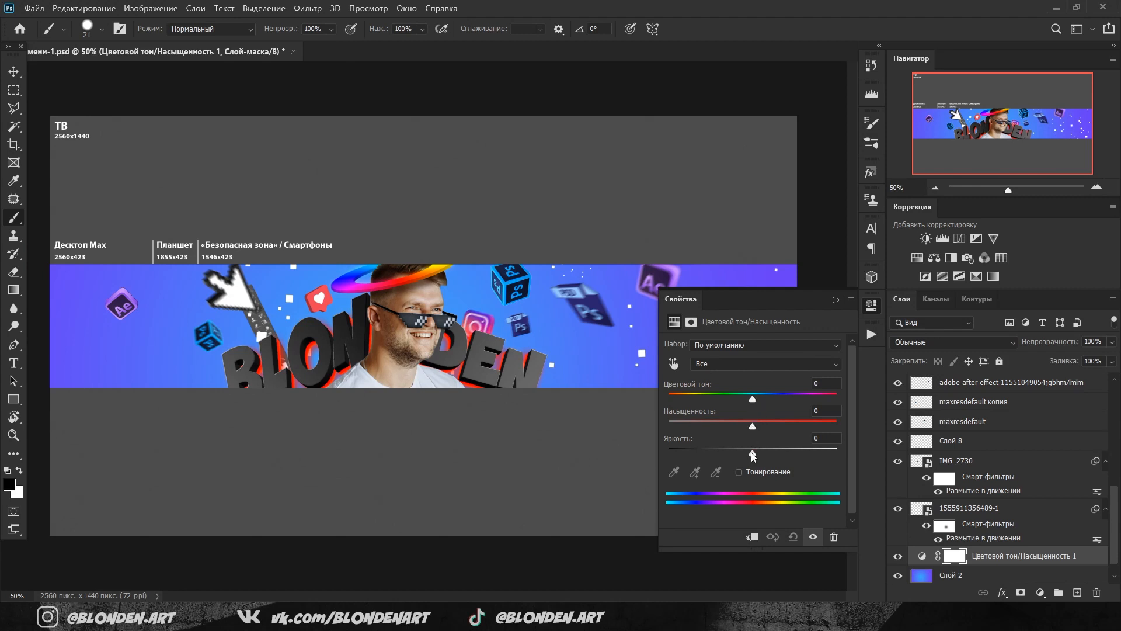
Darken the background by setting the lightness of its Hue/Saturation adjustment layer to -90.
drag(753, 456, 679, 451)
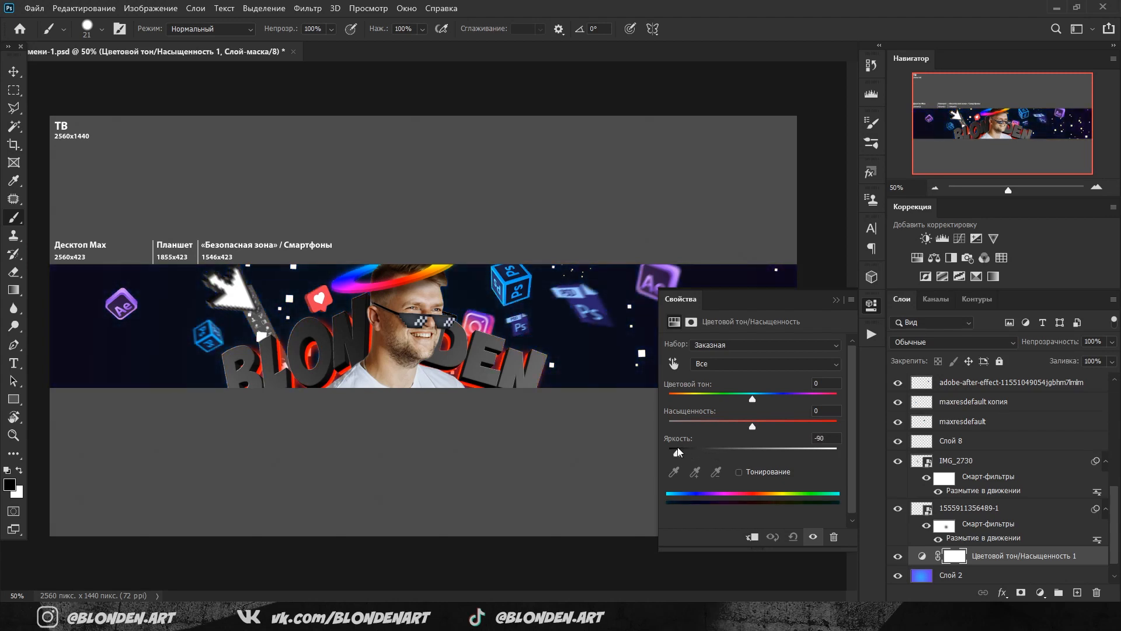
click(835, 300)
Add a Levels adjustment clipped to the man's photo with input levels 11, 0.90 and 236 and output white 221.
scroll(974, 474, up, 5)
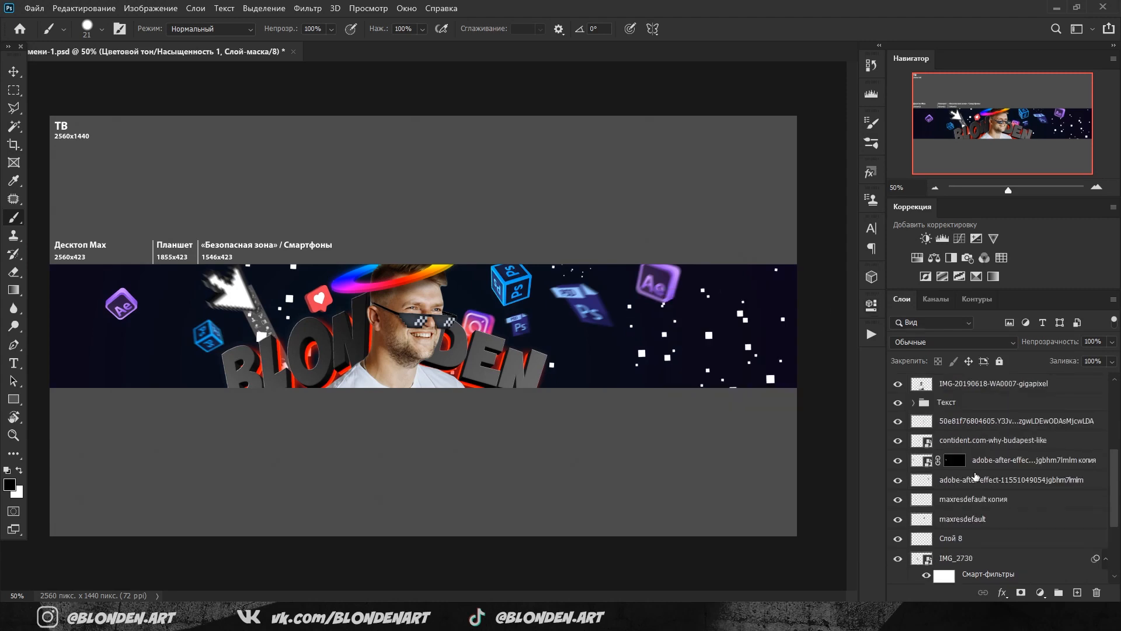
click(974, 425)
click(942, 238)
click(752, 536)
drag(838, 487, 818, 487)
drag(688, 446, 694, 446)
drag(766, 446, 770, 447)
drag(839, 447, 828, 447)
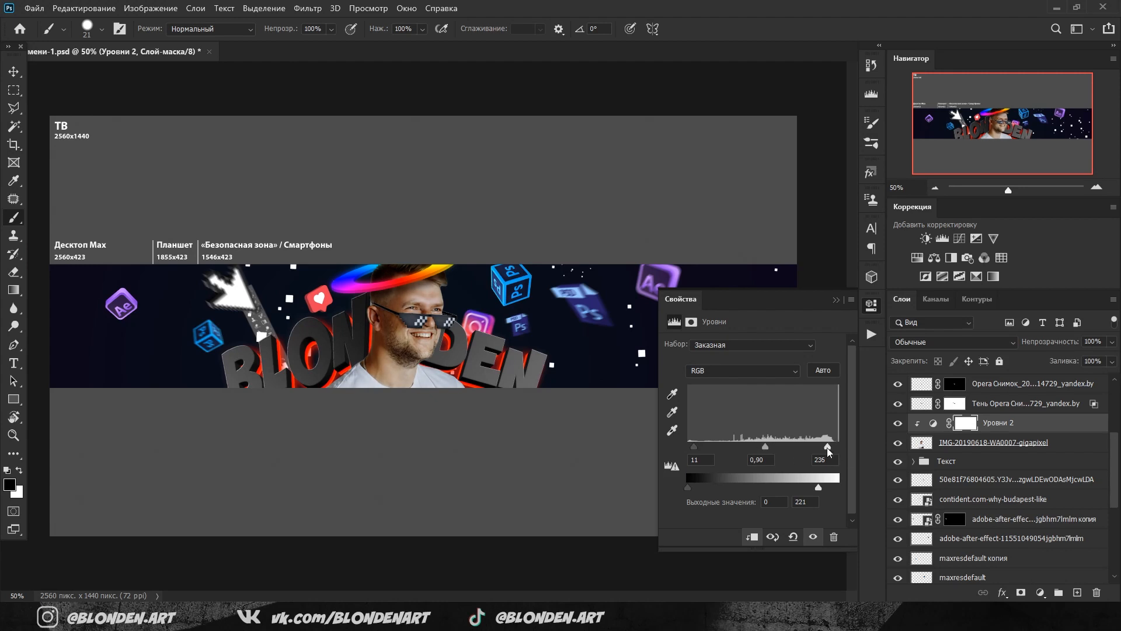
click(835, 299)
Brush out the Levels adjustment over parts of the man's face on its mask, using a soft brush at varying sizes.
key(ctrl+1)
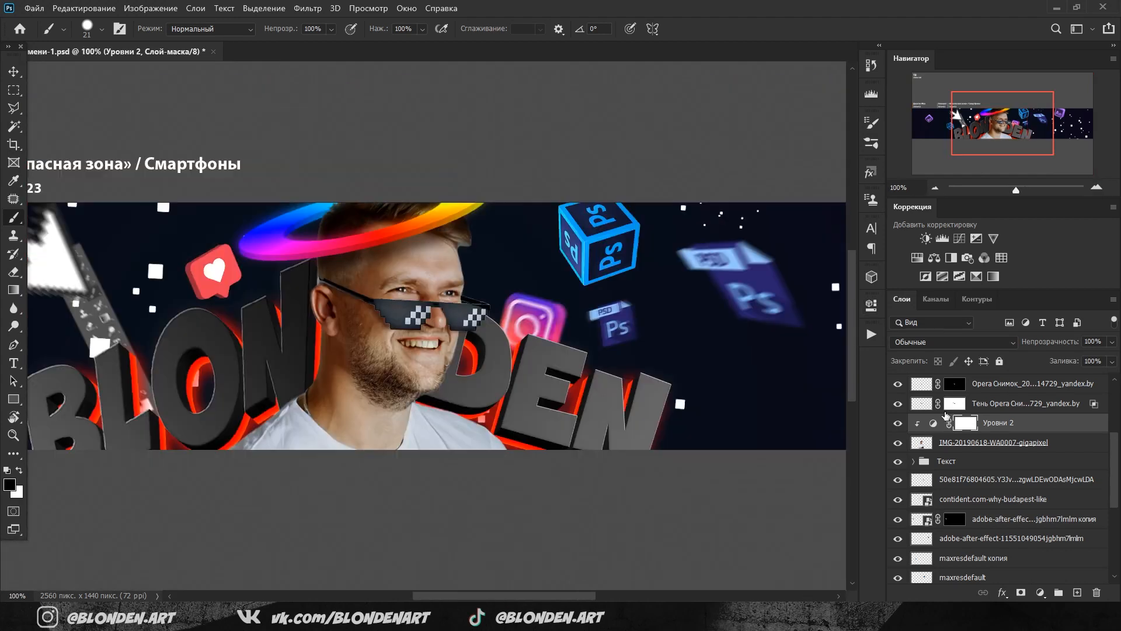
right_click(349, 194)
click(410, 206)
key(Return)
key(bracketright)
key(bracketright)
key(bracketright)
key(bracketright)
key(bracketright)
key(bracketright)
key(bracketright)
key(bracketright)
click(431, 268)
click(421, 369)
key(bracketleft)
key(bracketleft)
key(bracketleft)
key(bracketleft)
key(bracketleft)
key(bracketleft)
key(bracketleft)
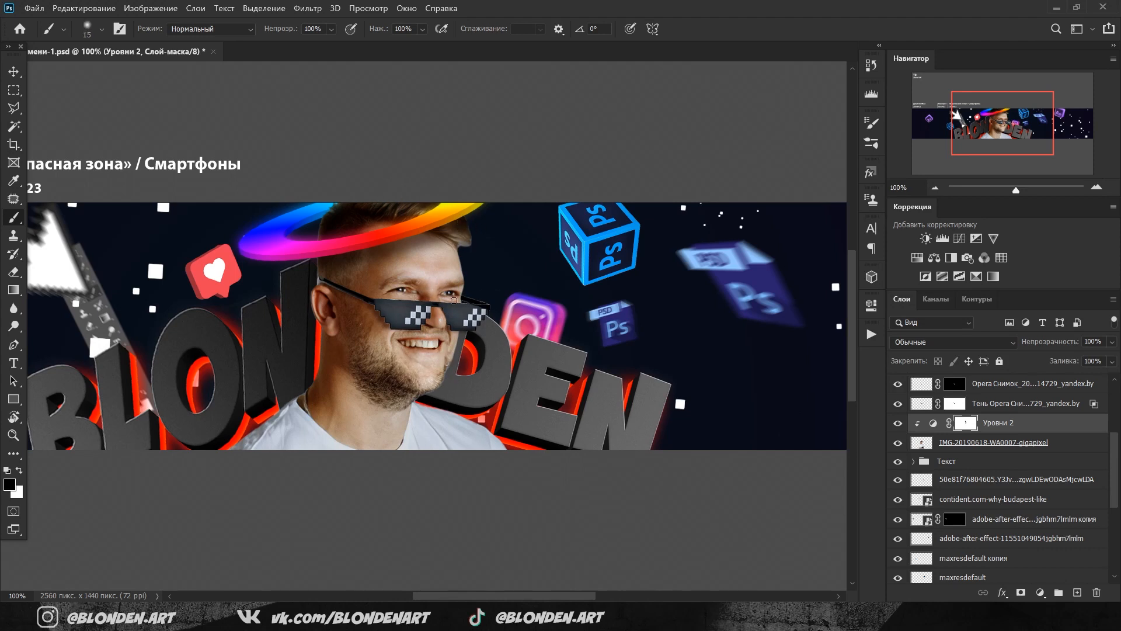
key(ctrl+plus)
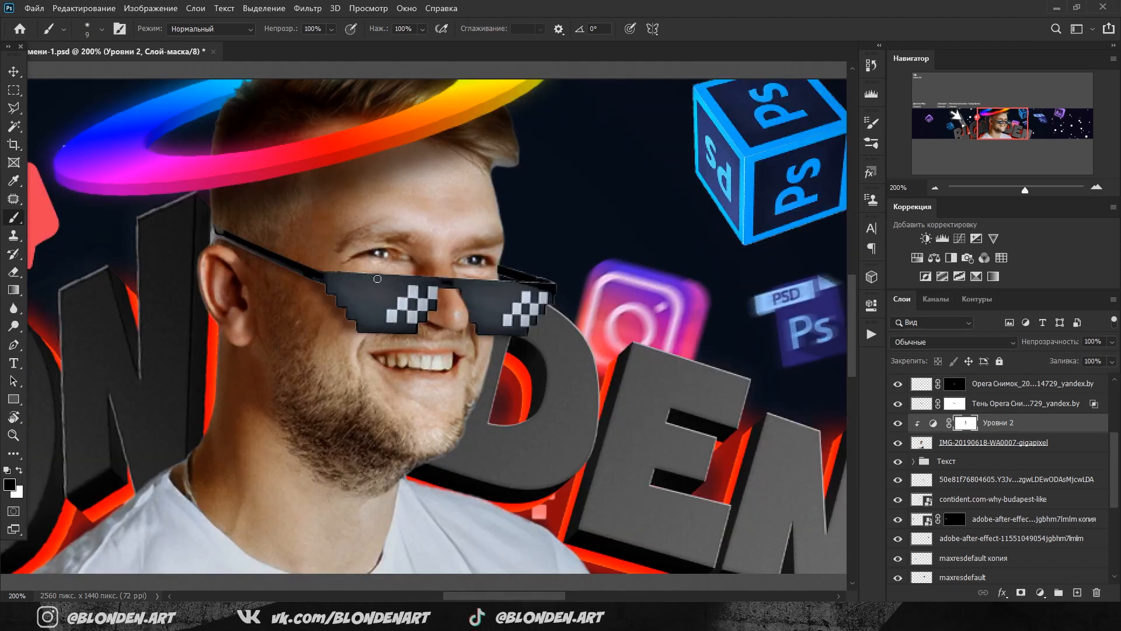
key(ctrl+minus)
key(ctrl+minus)
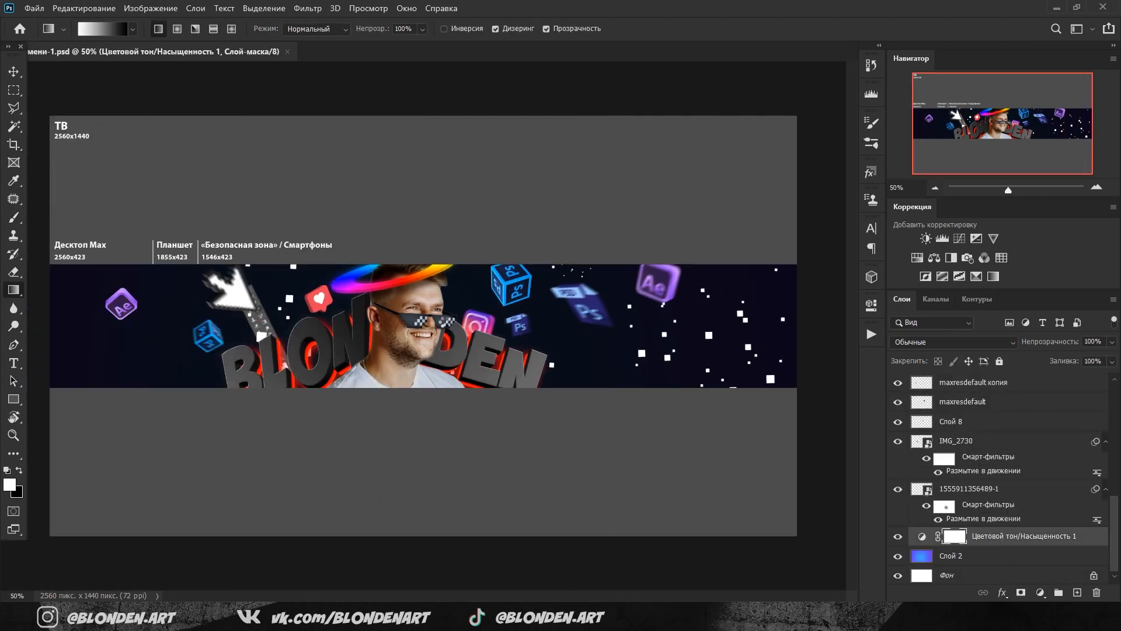
Position and enlarge the placed ef4 lightning effect behind the BLONDEN lettering and commit the placement.
drag(314, 311, 297, 309)
drag(232, 220, 134, 192)
drag(581, 221, 660, 180)
key(Return)
key(g)
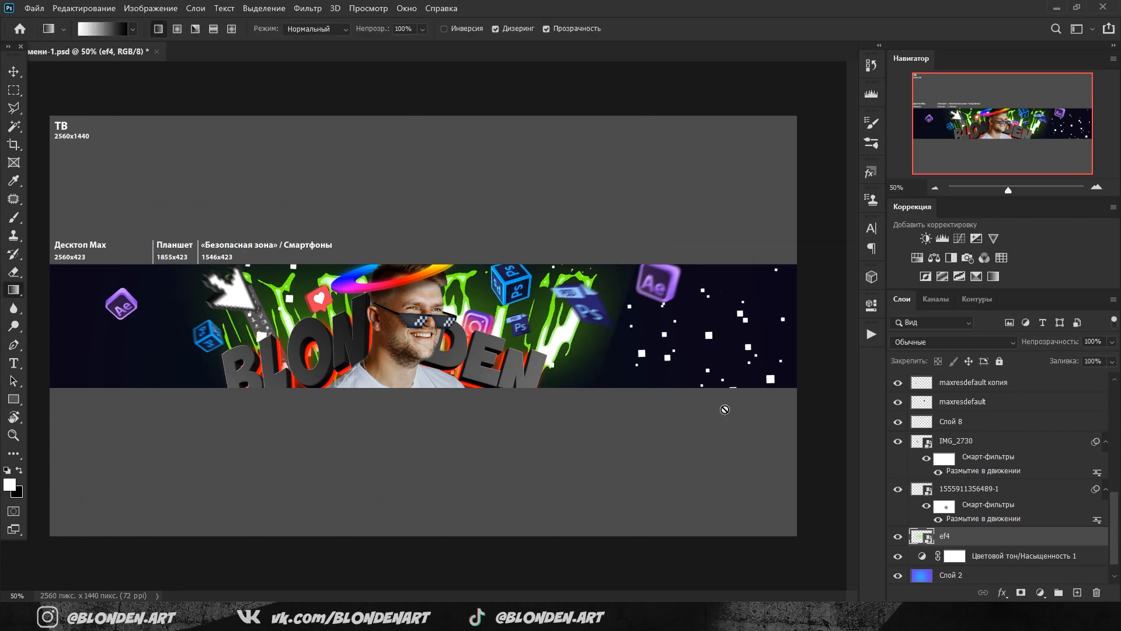
Shift the ef4 effect from green to cyan with a clipped Hue/Saturation adjustment layer.
click(918, 257)
drag(756, 395, 812, 394)
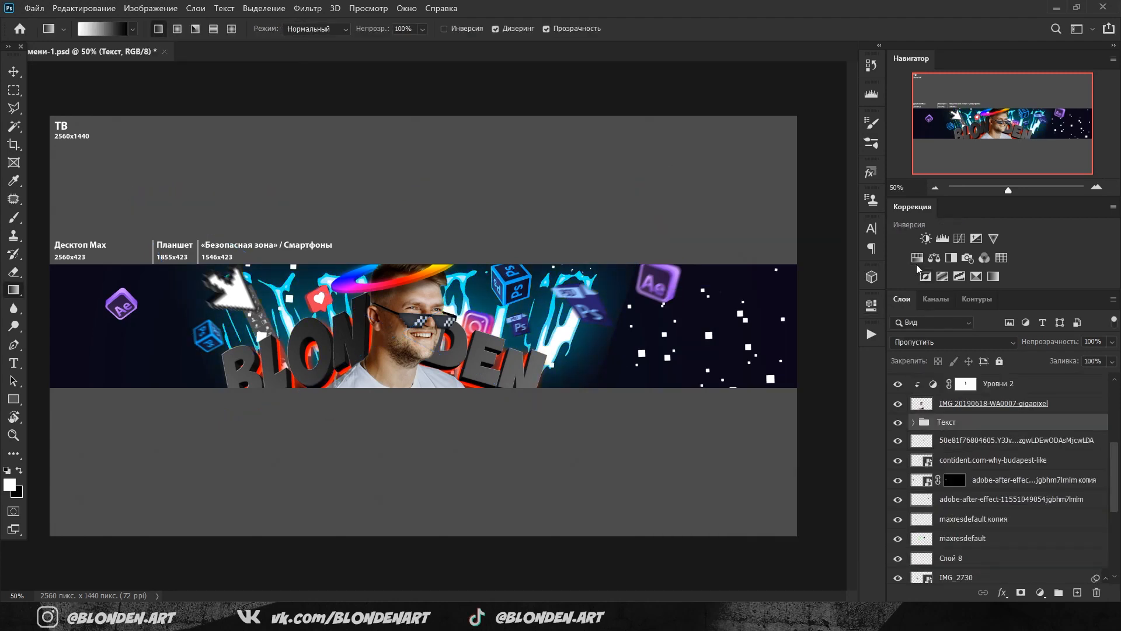
Add a Hue/Saturation adjustment clipped to the Текст group and set its hue to +180.
click(917, 258)
key(ctrl+alt+g)
drag(753, 398, 852, 400)
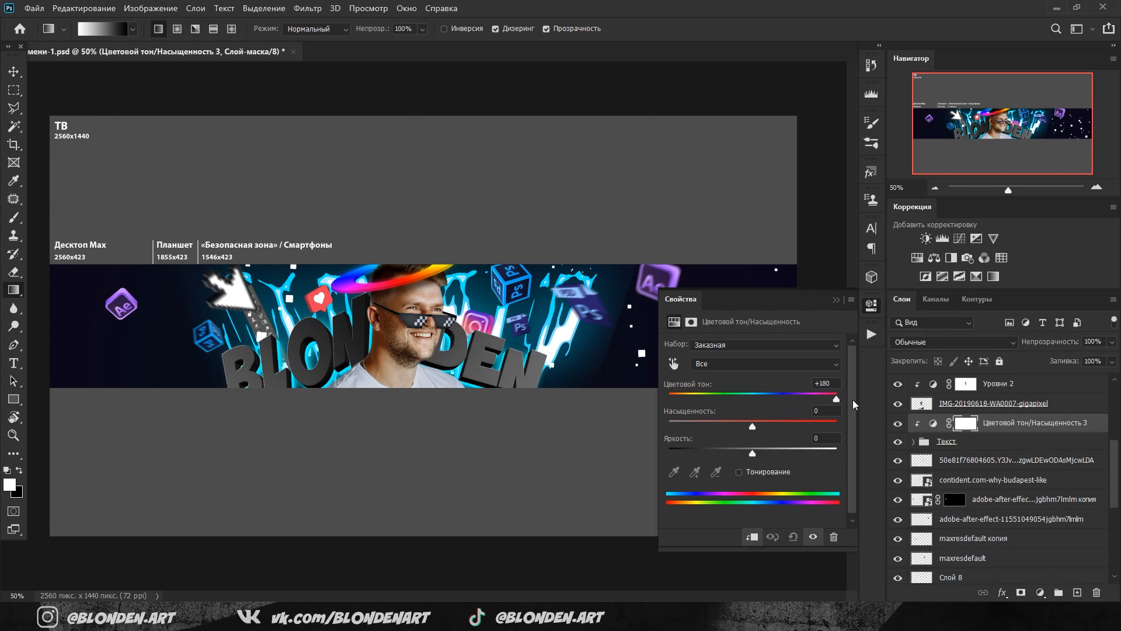
click(835, 296)
Add a layer mask to the ef4 layer and fade the effect's hard outer edges with a soft brush.
scroll(972, 514, down, 5)
click(953, 538)
click(1021, 592)
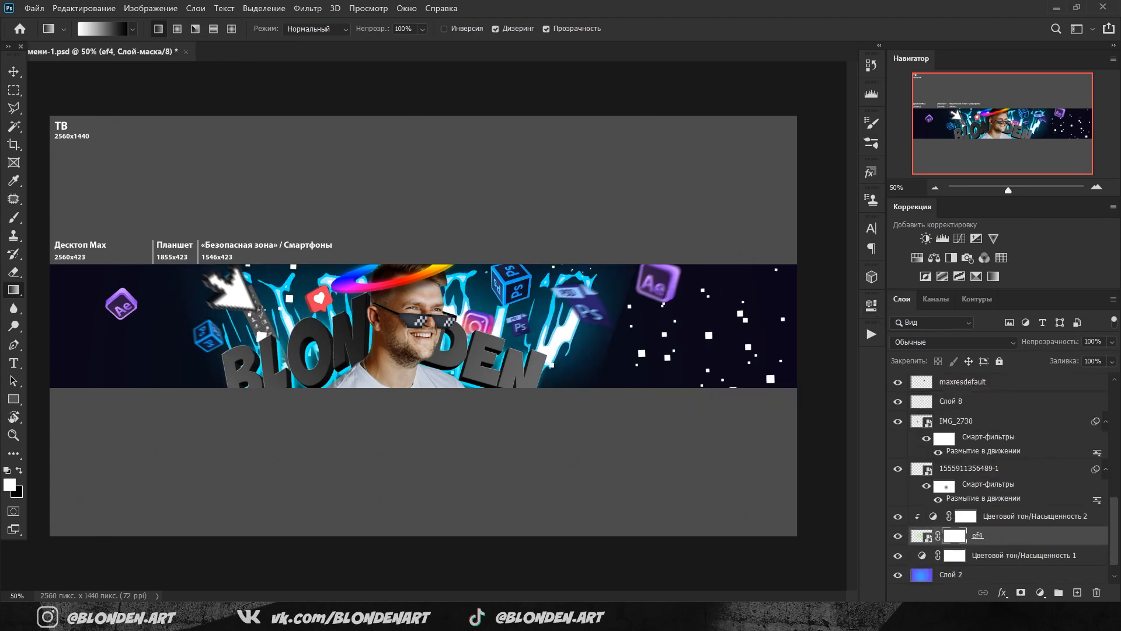
key(b)
click(102, 29)
click(144, 74)
key(Return)
key(x)
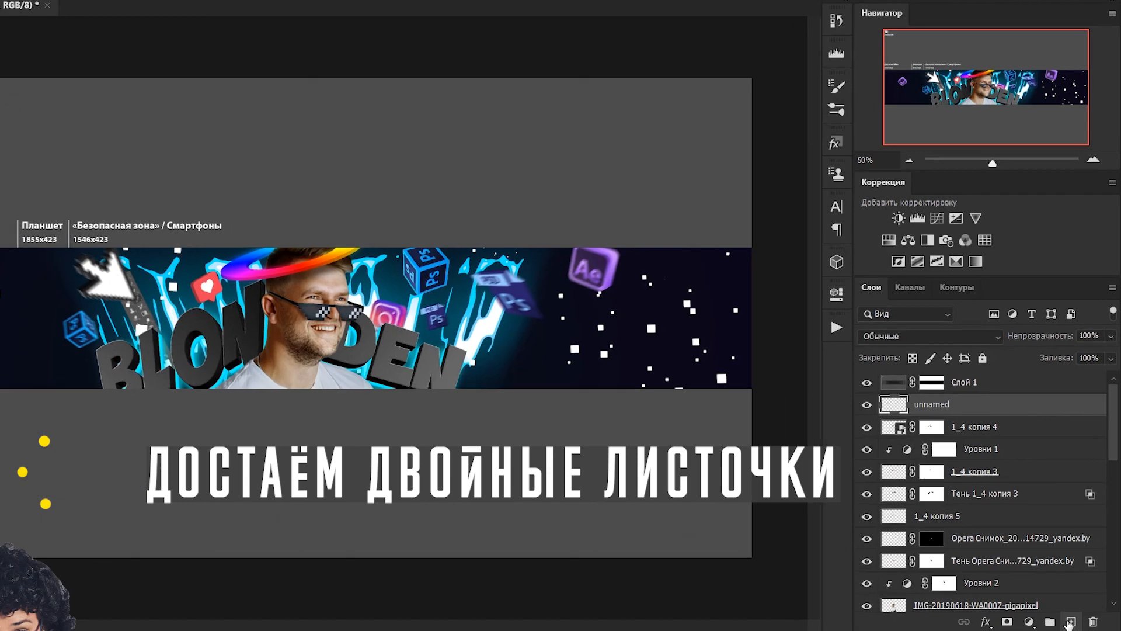
Create a black-filled layer above the unnamed layer in Screen blend mode and clip a new empty layer to it.
click(1070, 622)
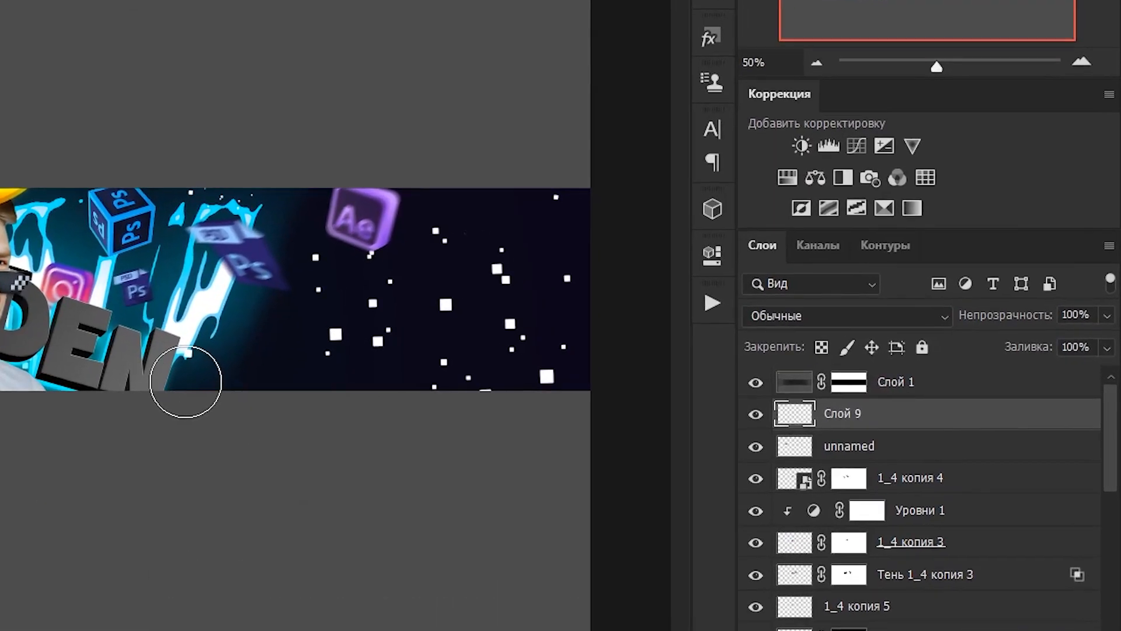
key(alt+BackSpace)
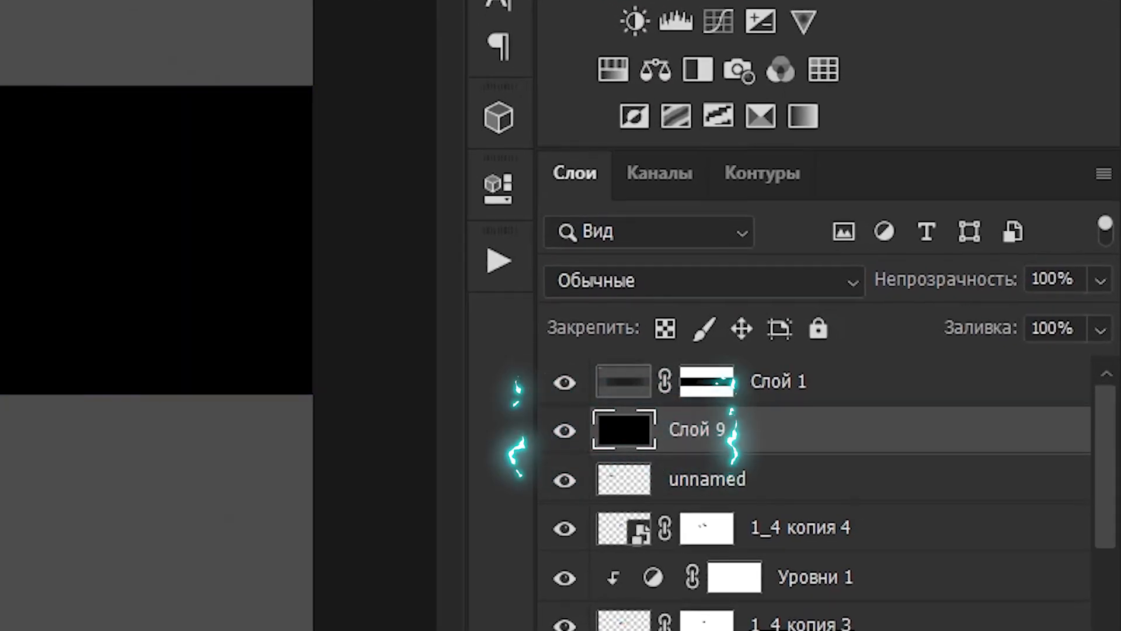
click(685, 289)
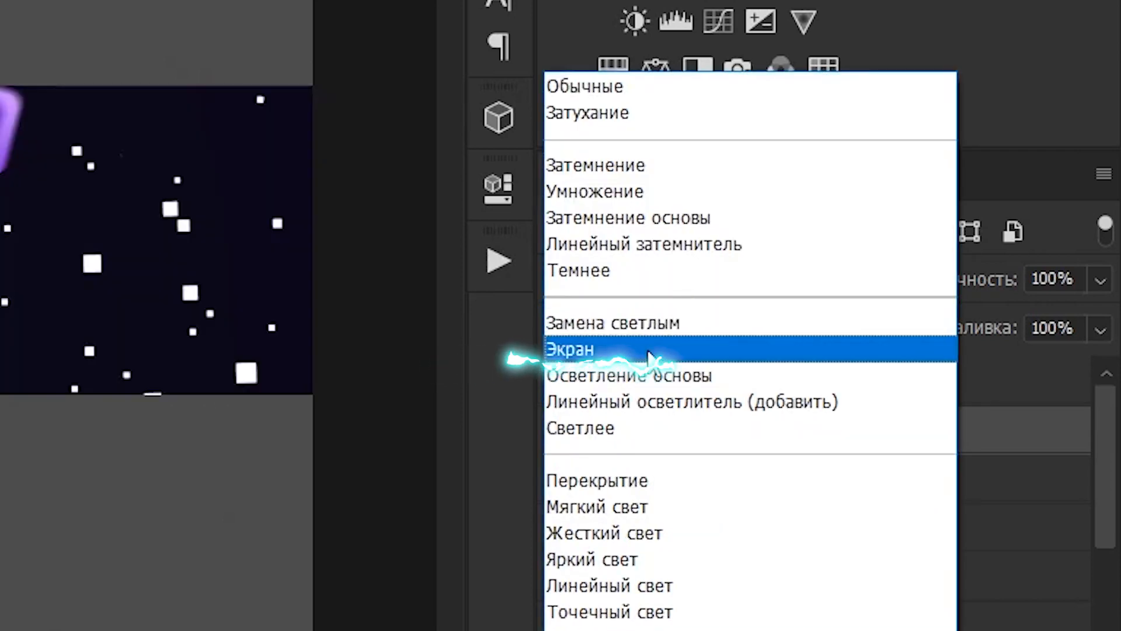
click(646, 348)
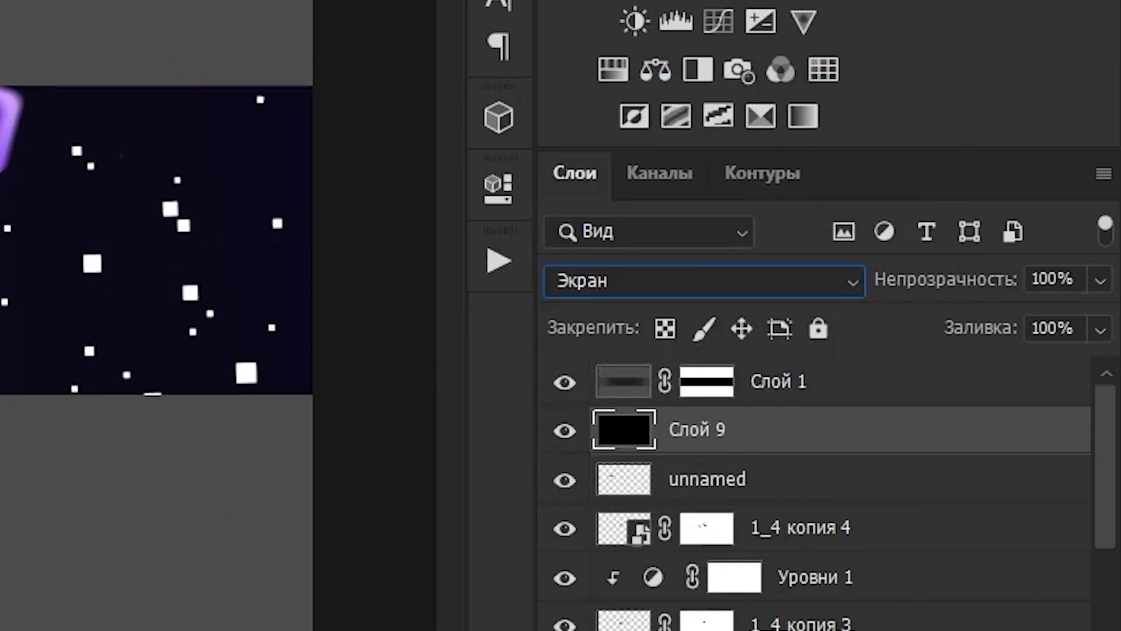
key(ctrl+shift+alt+n)
alt+click(621, 453)
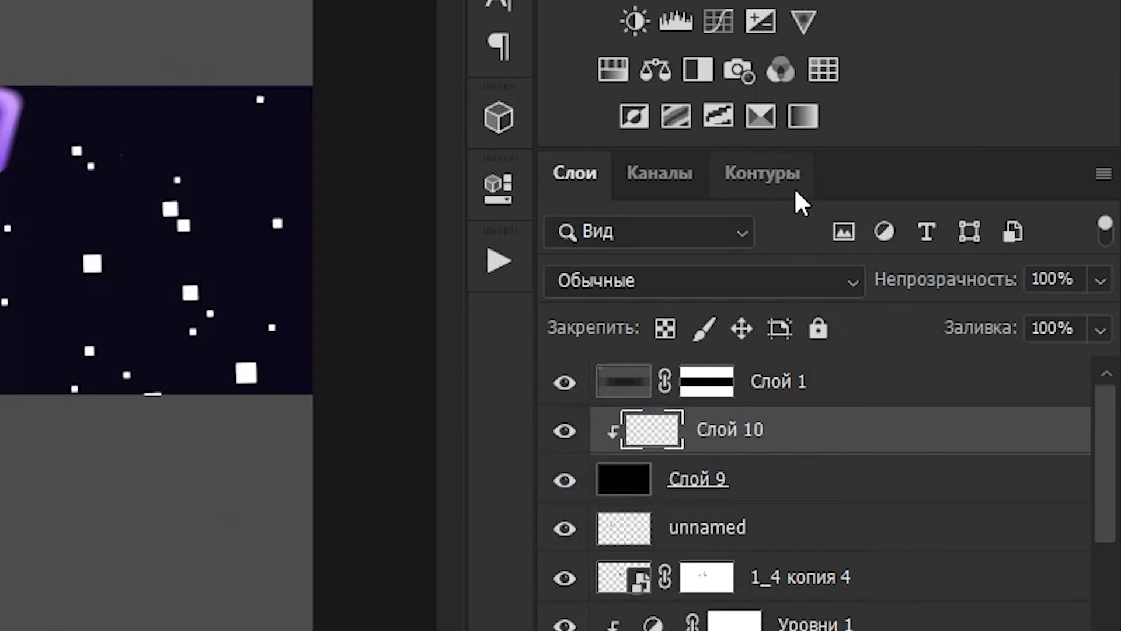
Add a Gradient Map adjustment clipped to the black layer and reverse its gradient.
click(798, 121)
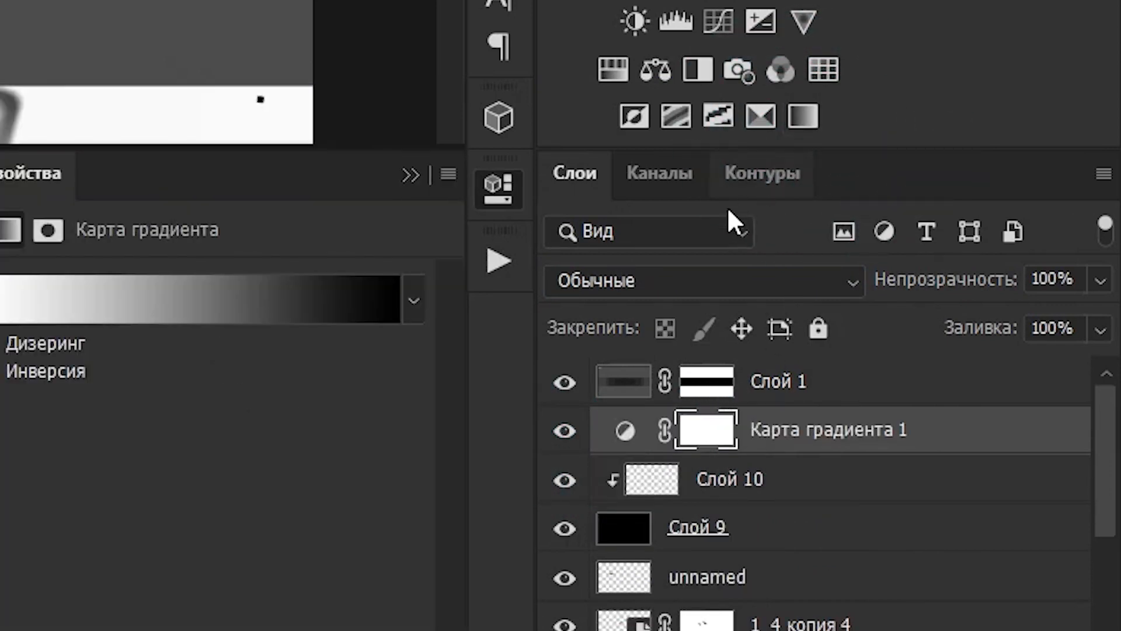
alt+click(644, 454)
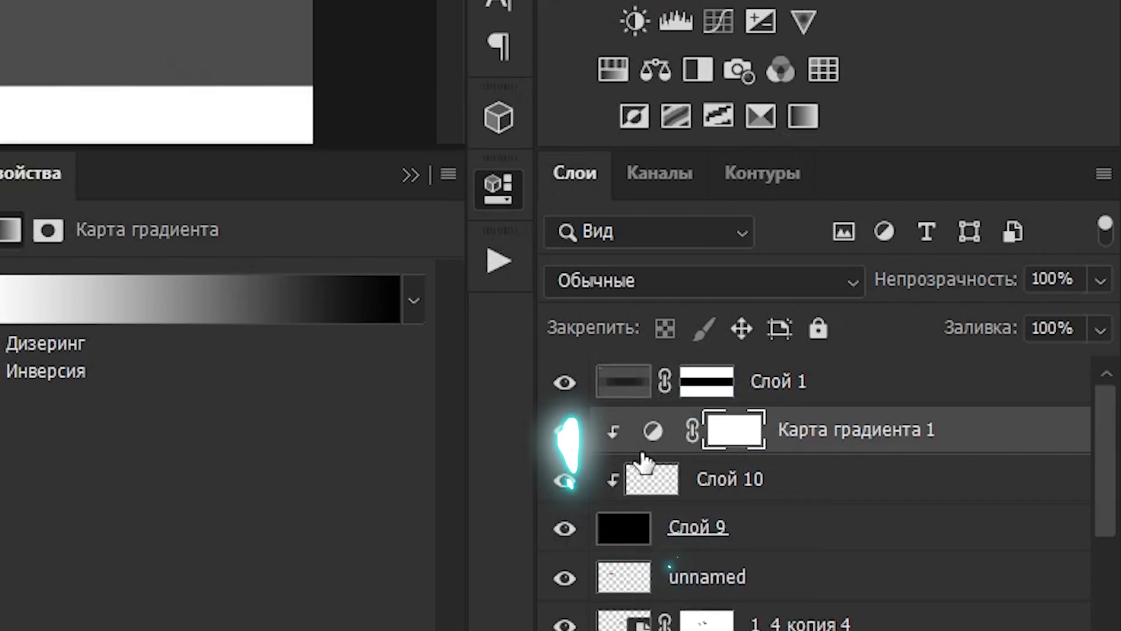
click(15, 374)
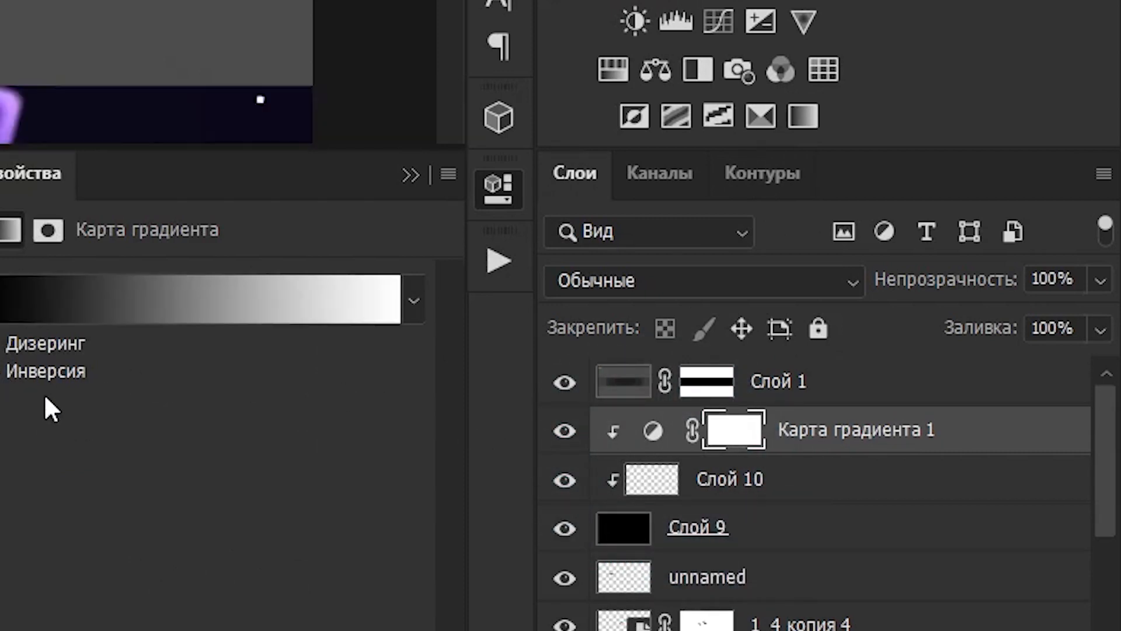
Add a middle colour stop at 52% to the Gradient Map's gradient and set its colour to cyan 03d7f6.
click(205, 313)
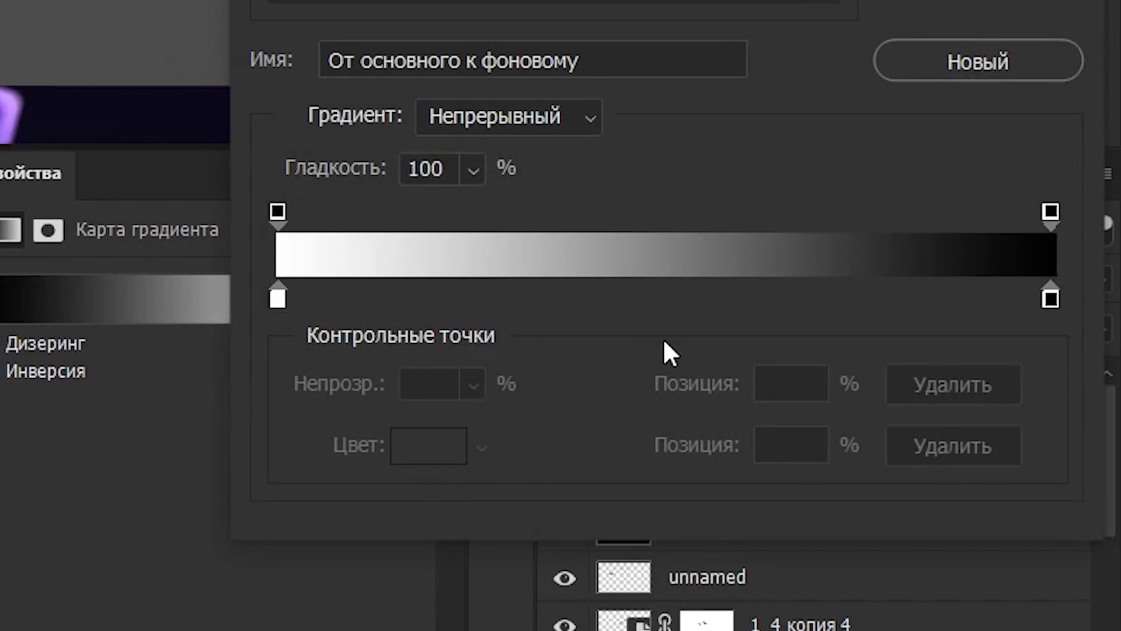
click(678, 298)
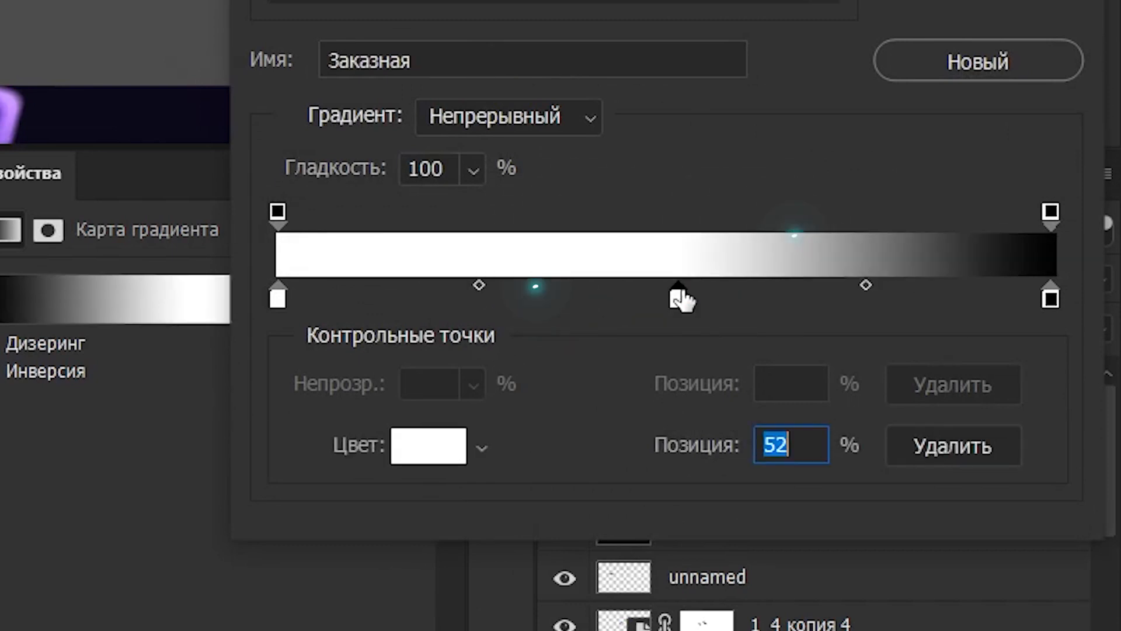
click(434, 456)
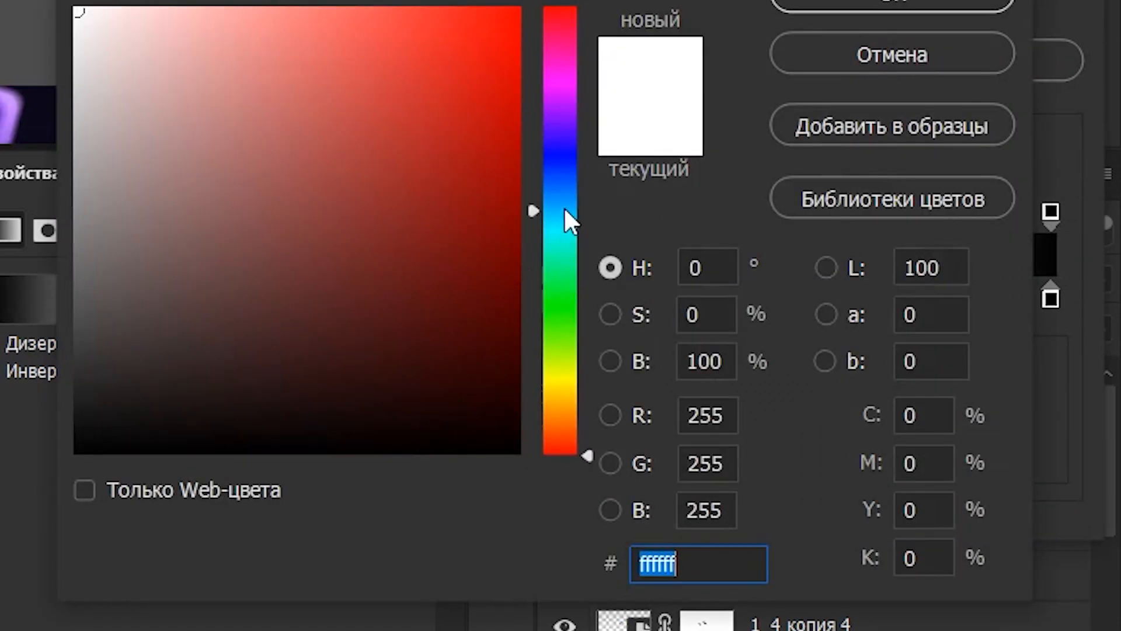
click(563, 207)
click(559, 218)
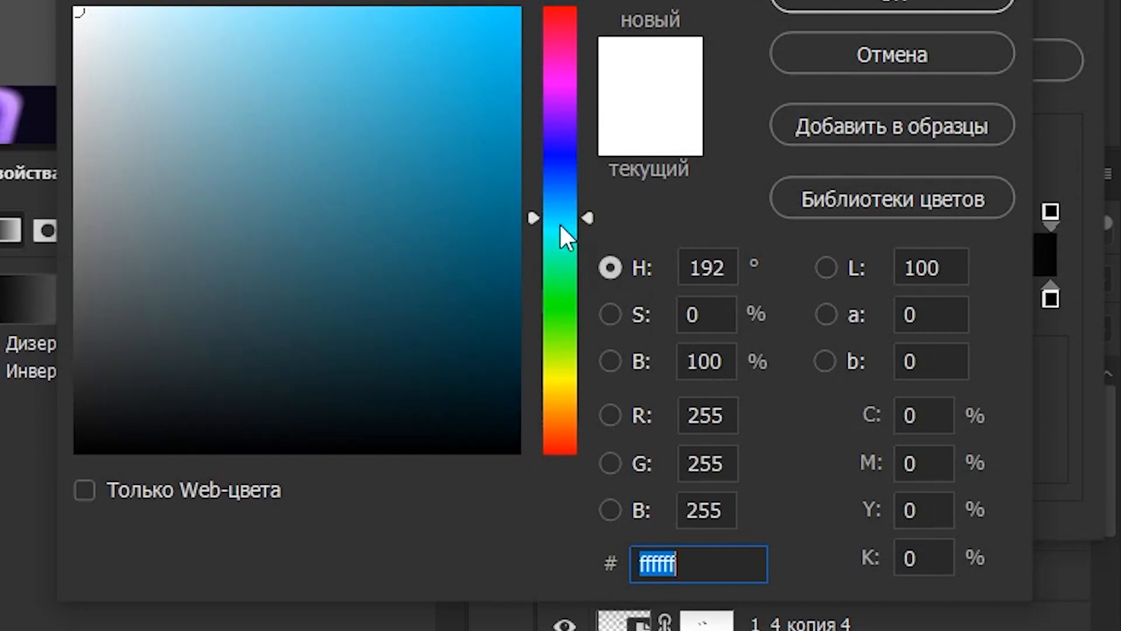
click(517, 22)
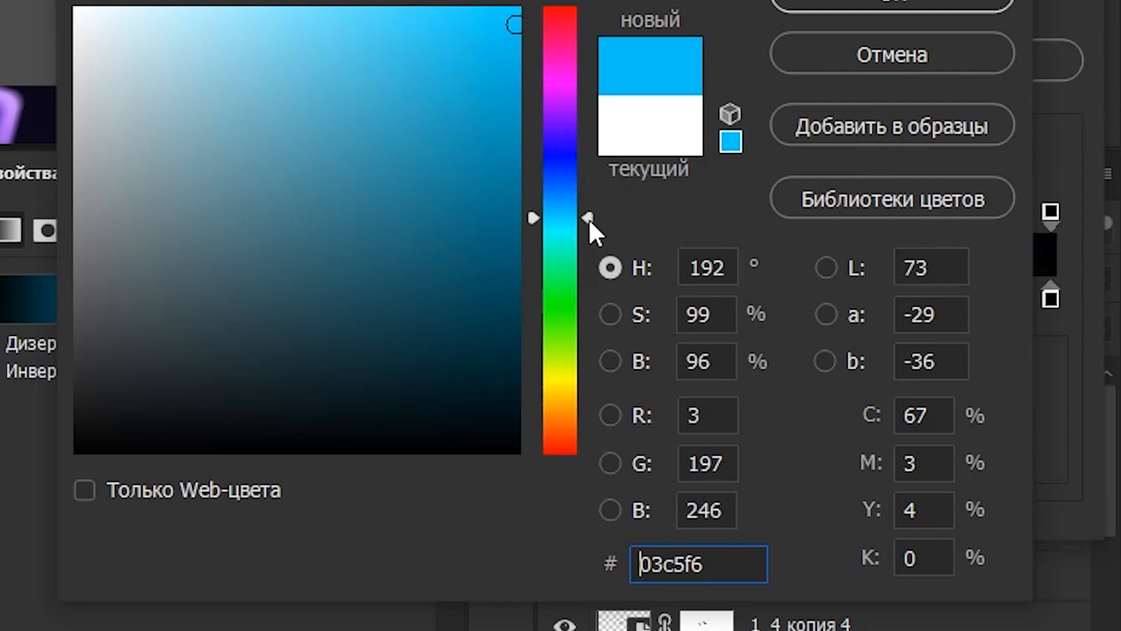
mouse_move(593, 222)
mouse_down()
mouse_move(588, 233)
mouse_move(588, 222)
mouse_up()
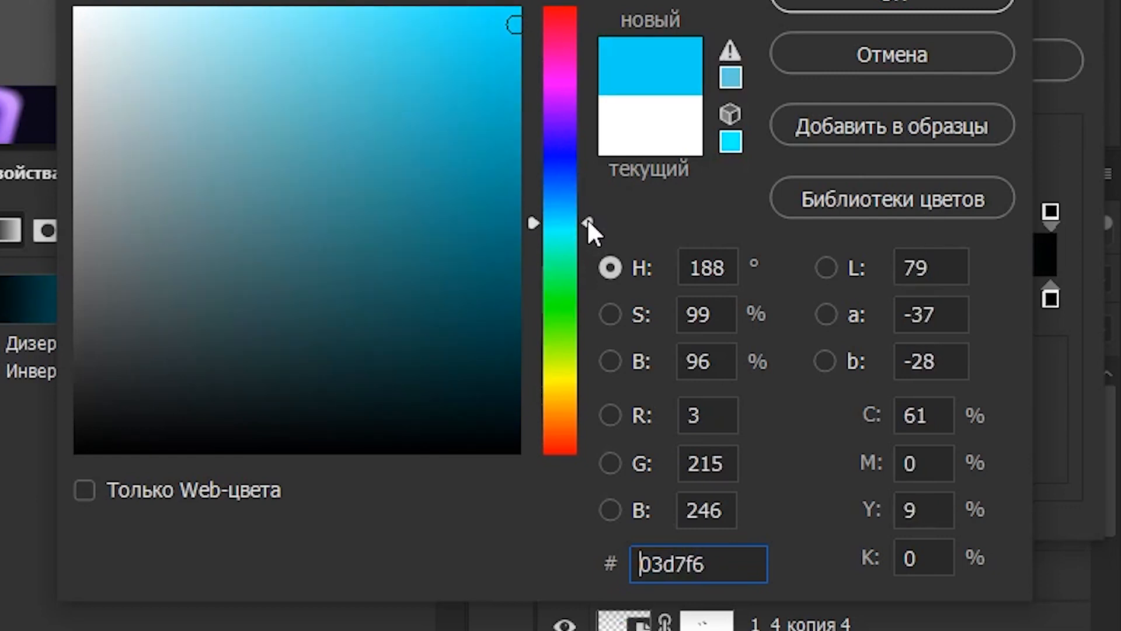
click(818, 5)
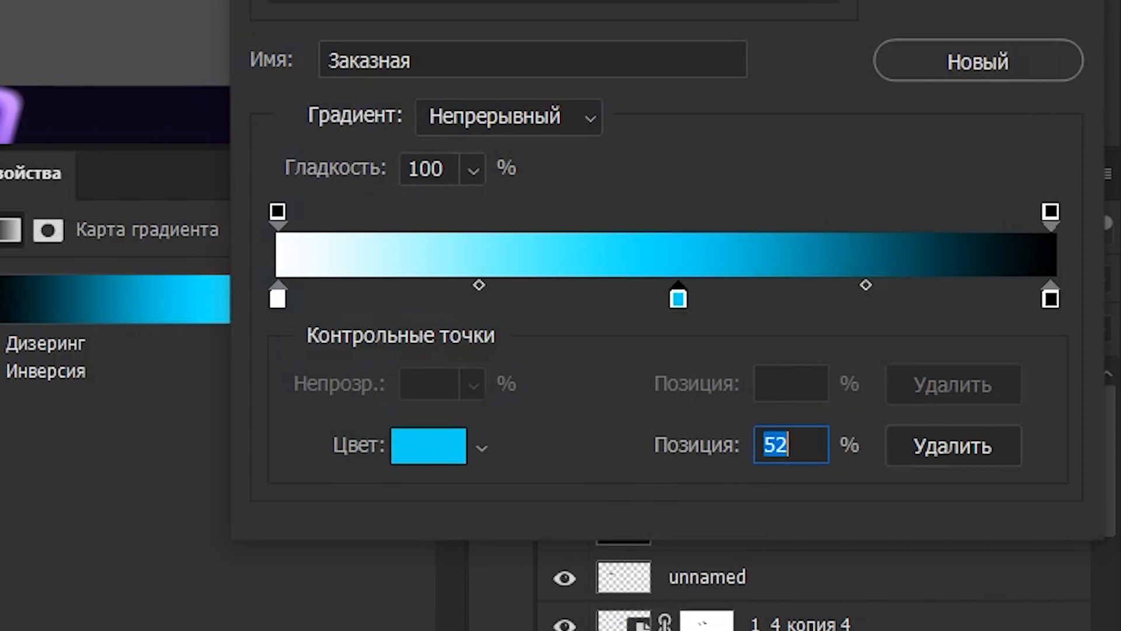
click(978, 3)
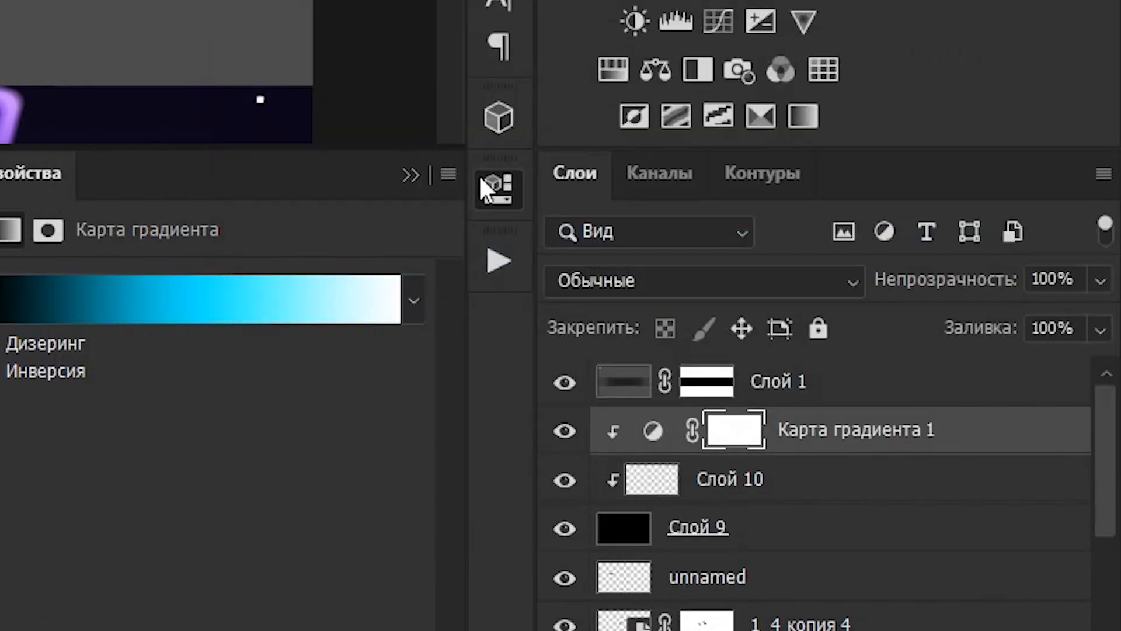
click(411, 177)
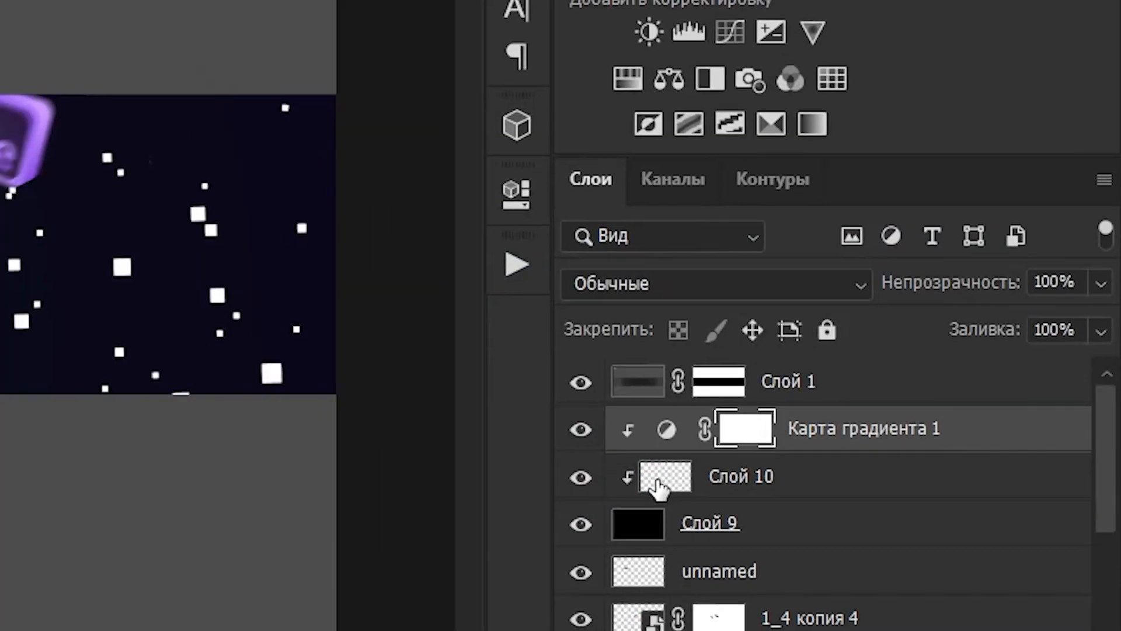
Select the Слой 10 layer and prepare a soft 17 px white brush with 40% flow and pen-pressure shape dynamics.
click(648, 481)
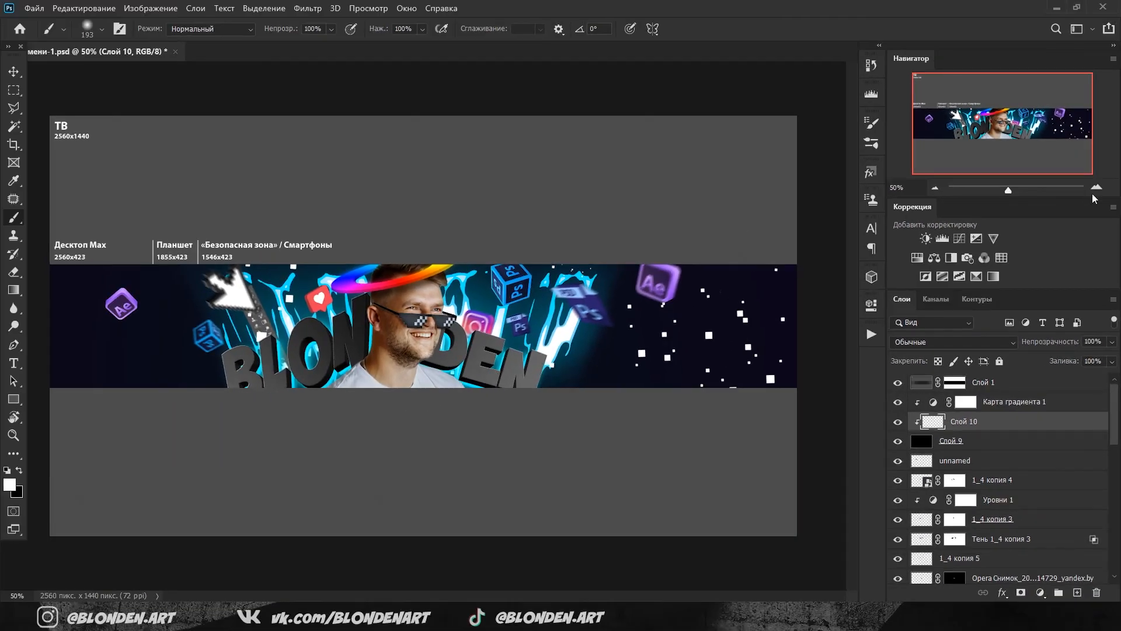
click(1097, 188)
click(1097, 188)
drag(1002, 123, 988, 129)
click(101, 30)
click(79, 72)
click(425, 30)
drag(425, 32, 395, 47)
click(872, 123)
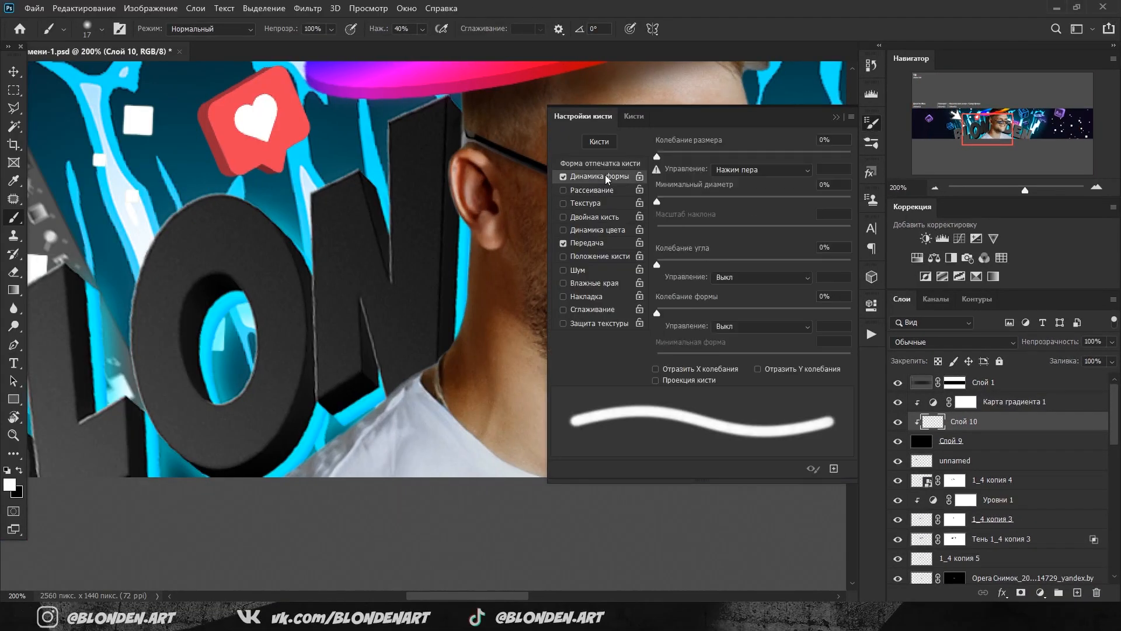
click(837, 118)
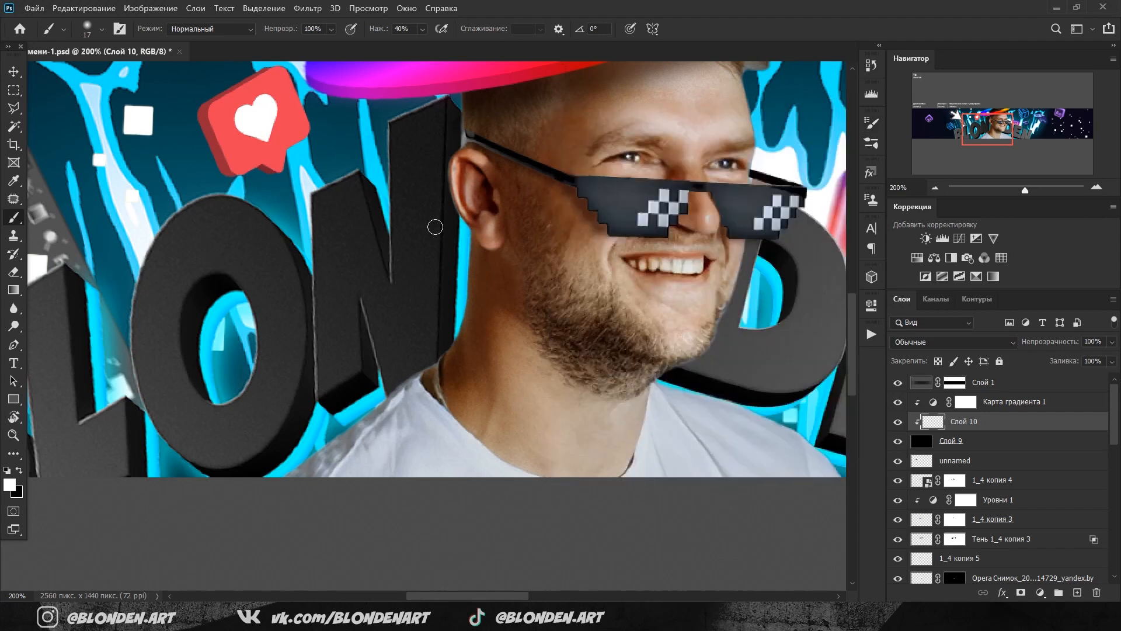
Paint a cyan rim light along the man's shoulder and shirt edge beneath the letter N, using a 7 px brush for finer strokes.
drag(989, 134, 981, 140)
mouse_move(418, 377)
mouse_down()
mouse_move(543, 283)
mouse_move(433, 368)
mouse_move(534, 281)
mouse_move(575, 301)
mouse_move(568, 271)
mouse_move(546, 288)
mouse_move(551, 279)
mouse_up()
key(ctrl+z)
key(ctrl+z)
key(ctrl+shift+z)
key(ctrl+shift+z)
key(bracketleft)
key(bracketleft)
key(bracketleft)
key(bracketleft)
key(bracketleft)
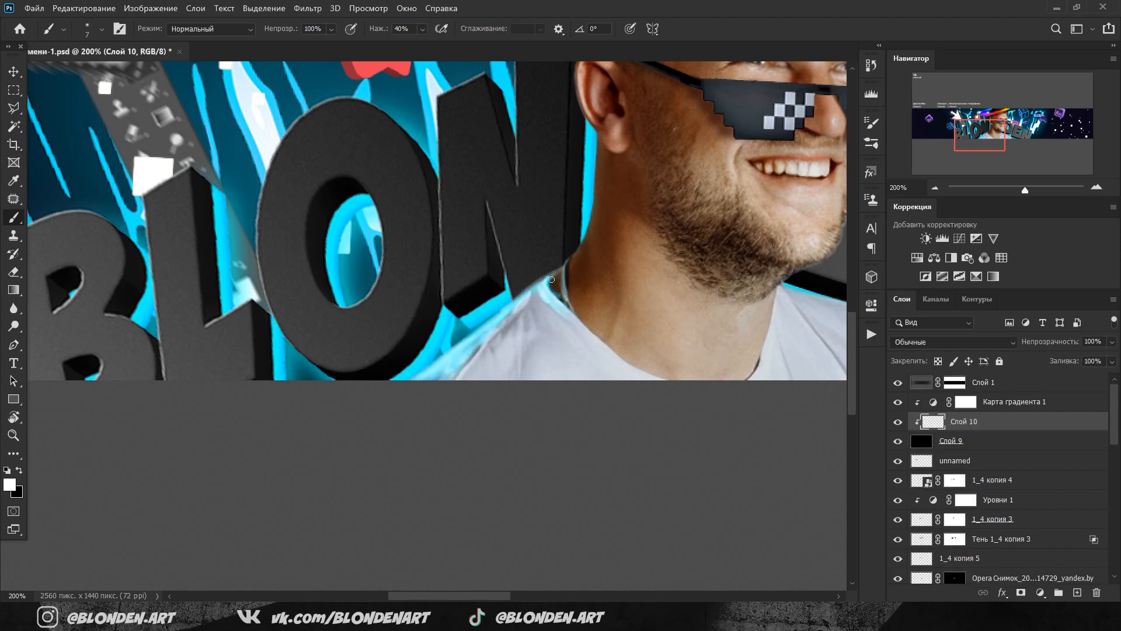
drag(498, 332, 545, 302)
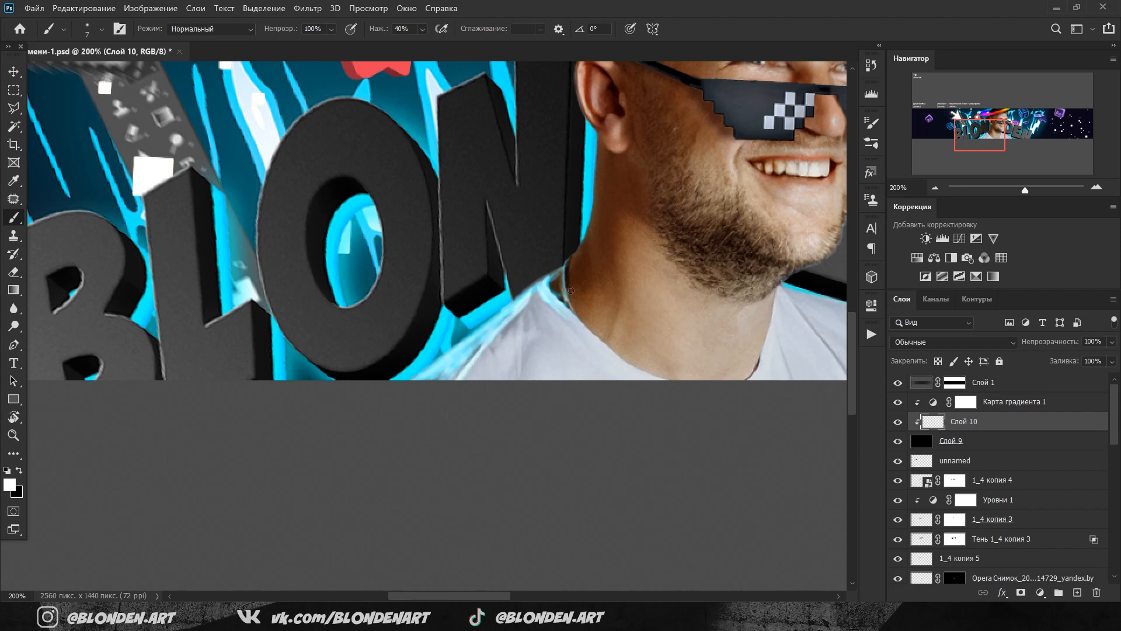
Paint the rim light along the neck edge beside the letter N, from below the ear to the collar.
drag(598, 148, 594, 182)
drag(571, 260, 571, 289)
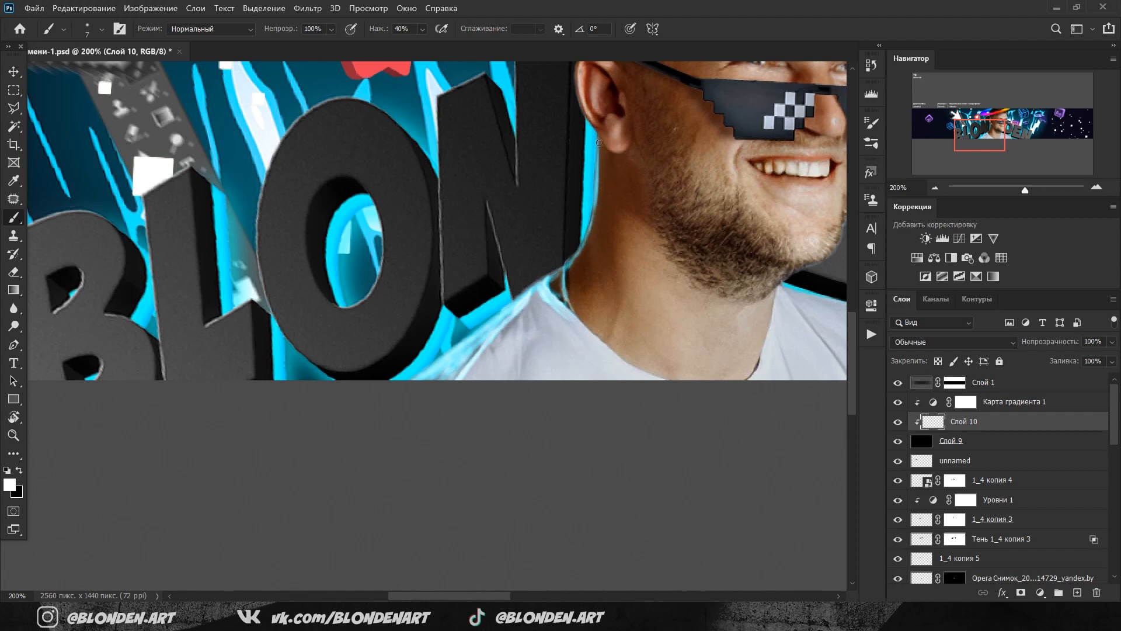
drag(595, 186, 596, 133)
mouse_move(590, 231)
mouse_down()
mouse_move(593, 201)
mouse_move(571, 262)
mouse_up()
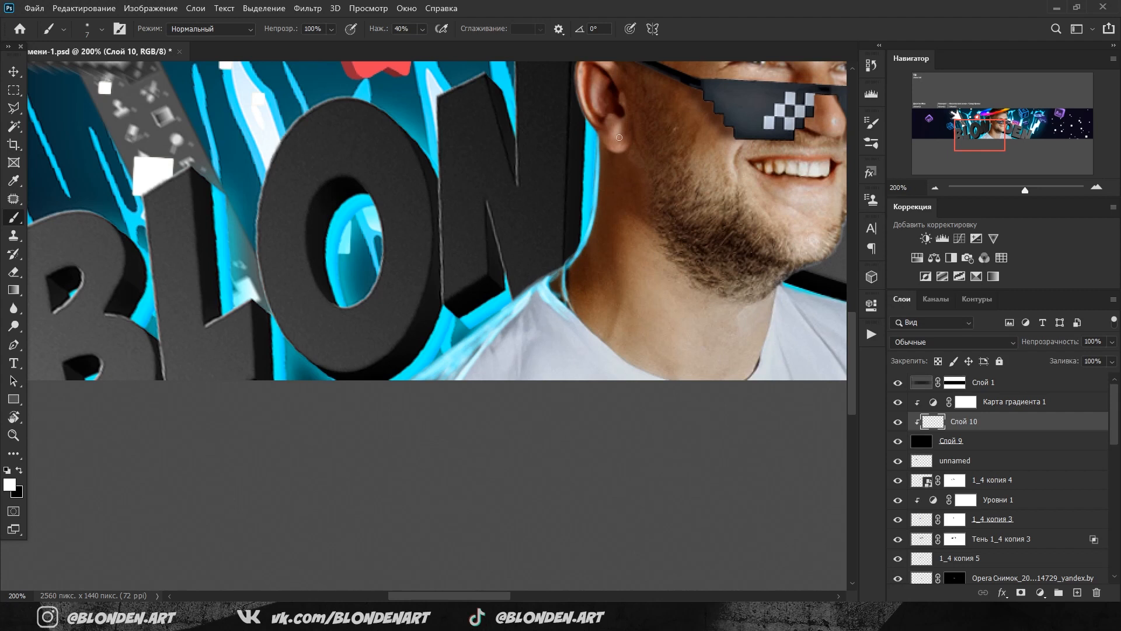
Trace the ear's outer edge and lobe with fine rim-light strokes.
drag(978, 137, 987, 127)
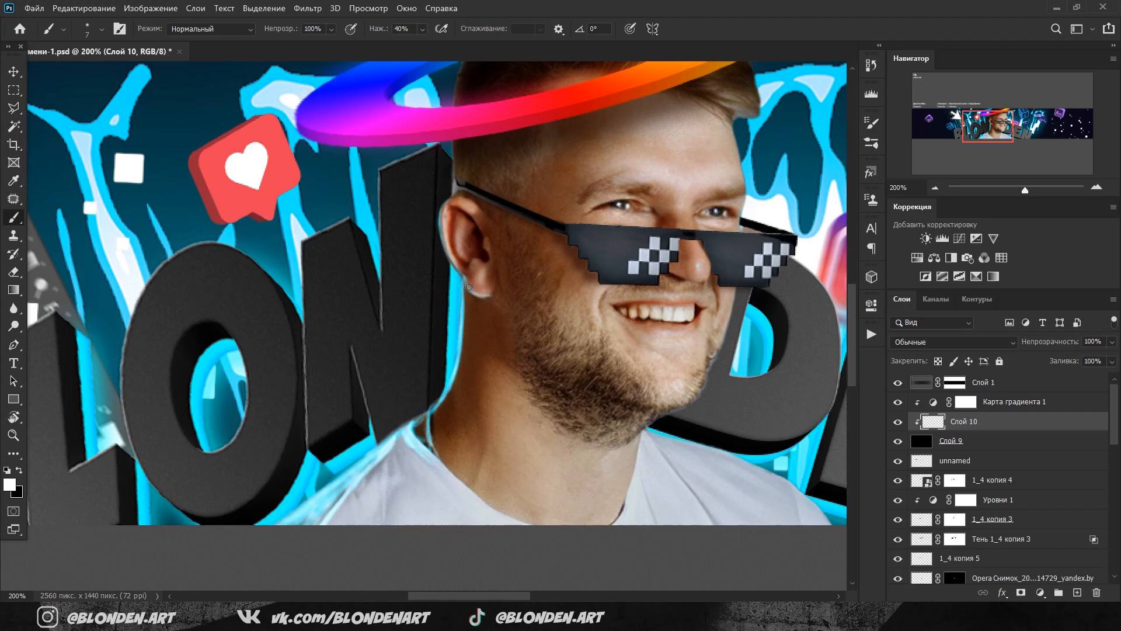
drag(442, 216, 459, 268)
mouse_move(453, 198)
mouse_down()
mouse_move(448, 237)
mouse_move(446, 206)
mouse_up()
key(])
key([)
mouse_move(445, 212)
mouse_down()
mouse_move(466, 200)
mouse_move(459, 181)
mouse_move(492, 263)
mouse_move(444, 412)
mouse_up()
key([)
key([)
key([)
key([)
key([)
Strengthen the rim light down the side of the neck with a larger brush.
key(])
key(])
key(])
key(])
key(])
key(])
key(])
key(])
drag(470, 327, 482, 449)
mouse_move(468, 295)
mouse_down()
mouse_move(473, 375)
mouse_move(430, 438)
mouse_move(447, 407)
mouse_up()
key(space)
Paint rim light along the beard, the collar and the shirt shoulder beneath the letter D.
drag(800, 423, 568, 327)
key([)
key([)
mouse_move(397, 400)
mouse_down()
mouse_move(403, 359)
mouse_move(385, 417)
mouse_up()
mouse_move(399, 374)
mouse_down()
mouse_move(476, 271)
mouse_move(433, 316)
mouse_move(462, 305)
mouse_move(476, 282)
mouse_move(445, 313)
mouse_move(404, 324)
mouse_move(395, 339)
mouse_move(420, 318)
mouse_move(394, 356)
mouse_move(388, 399)
mouse_move(449, 322)
mouse_move(438, 329)
mouse_move(443, 349)
mouse_move(533, 370)
mouse_move(589, 422)
mouse_up()
drag(426, 342, 555, 392)
mouse_move(416, 344)
mouse_down()
mouse_move(476, 428)
mouse_move(577, 424)
mouse_up()
drag(623, 210, 546, 374)
drag(156, 197, 506, 259)
Paint fine rim-light strokes down the forehead and hair edge on the side facing the Instagram icon.
key(bracketleft)
key(bracketleft)
key(bracketleft)
key(bracketleft)
key(bracketleft)
key(bracketleft)
key(bracketleft)
key(bracketleft)
mouse_move(533, 168)
mouse_down()
mouse_move(496, 207)
mouse_move(493, 298)
mouse_move(566, 342)
mouse_move(562, 160)
mouse_move(500, 210)
mouse_move(496, 303)
mouse_up()
drag(1000, 124, 1017, 125)
mouse_move(504, 170)
mouse_down()
mouse_move(488, 212)
mouse_move(503, 189)
mouse_move(514, 193)
mouse_move(492, 207)
mouse_move(508, 209)
mouse_move(512, 177)
mouse_move(511, 226)
mouse_up()
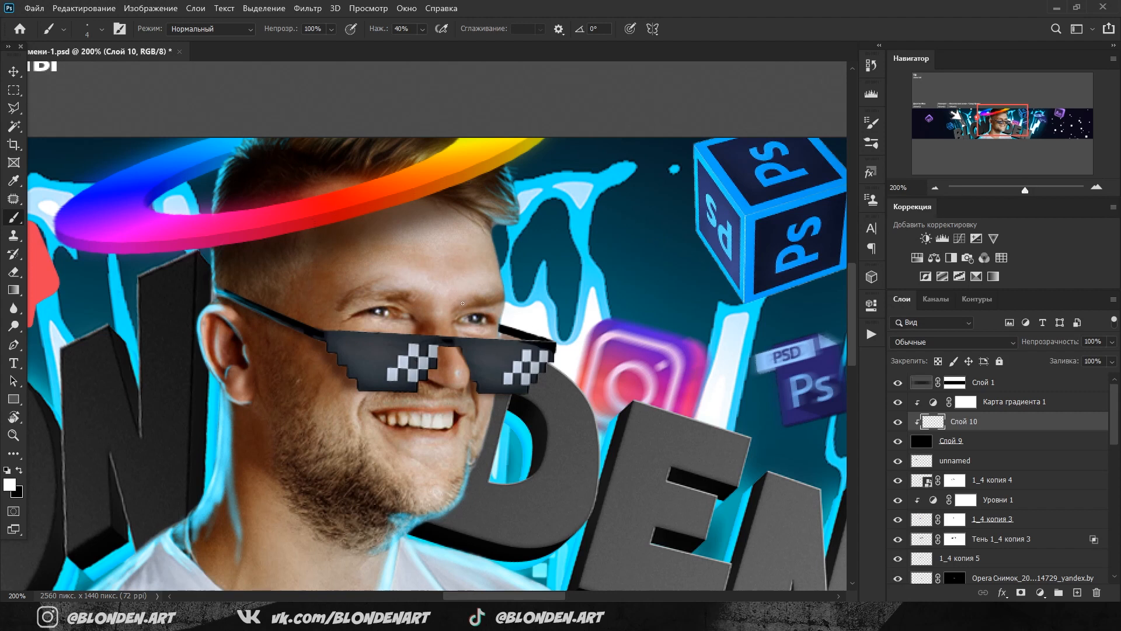
drag(490, 226, 503, 296)
Widen the glow along the forehead and temple, enlarging the brush to 10 px.
key(bracketright)
key(bracketright)
key(bracketright)
mouse_move(493, 231)
mouse_down()
mouse_move(497, 280)
mouse_move(491, 271)
mouse_up()
key(bracketright)
key(bracketright)
key(bracketright)
key(bracketright)
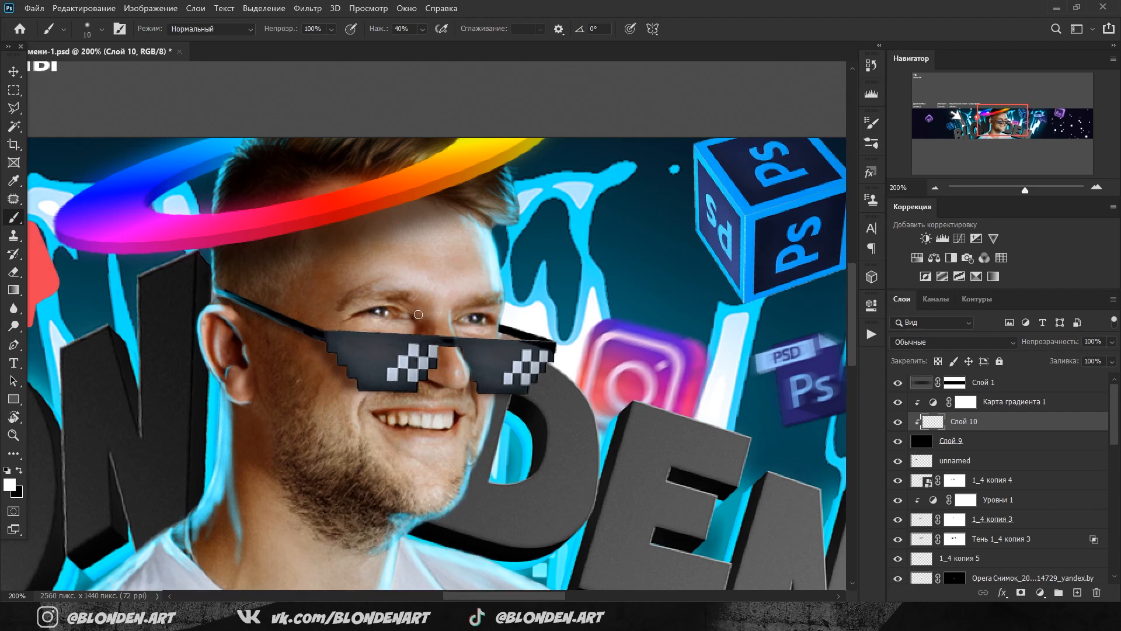
Outline the pixel sunglasses with thin cyan strokes, erase the excess glow on the neck below the beard and refine its edge.
click(1096, 187)
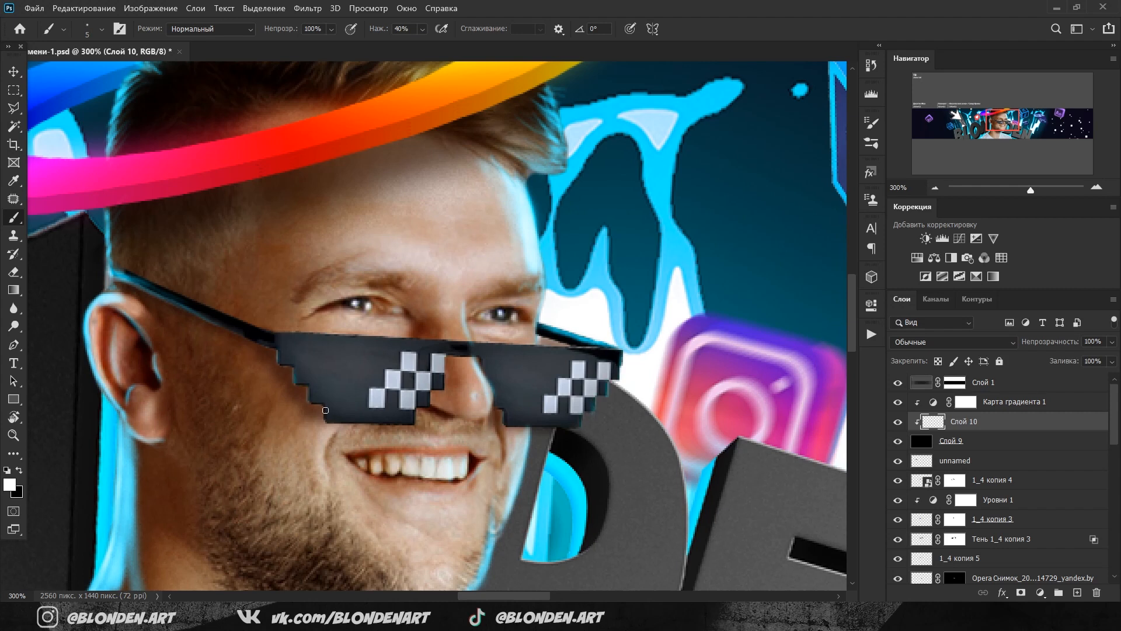
scroll(430, 366, down, 5)
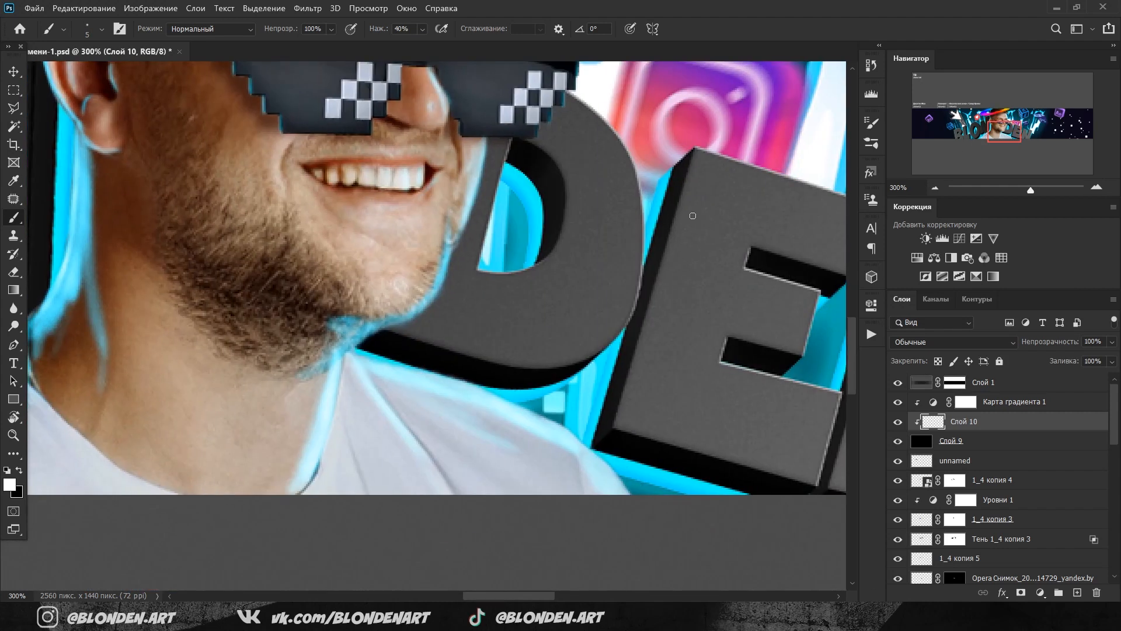
key(e)
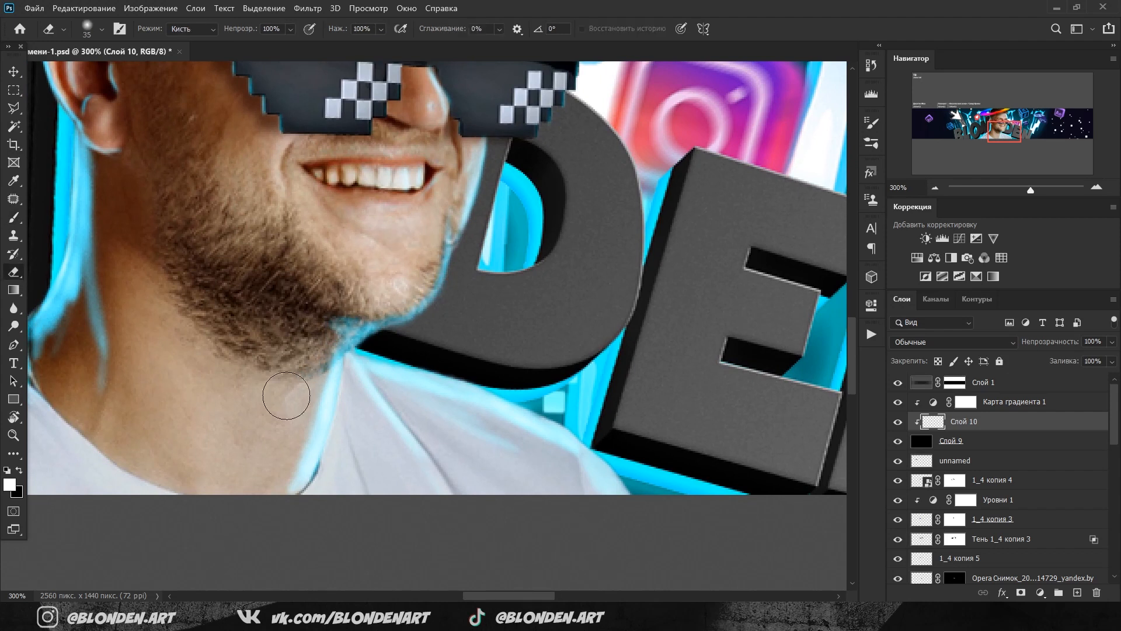
key(b)
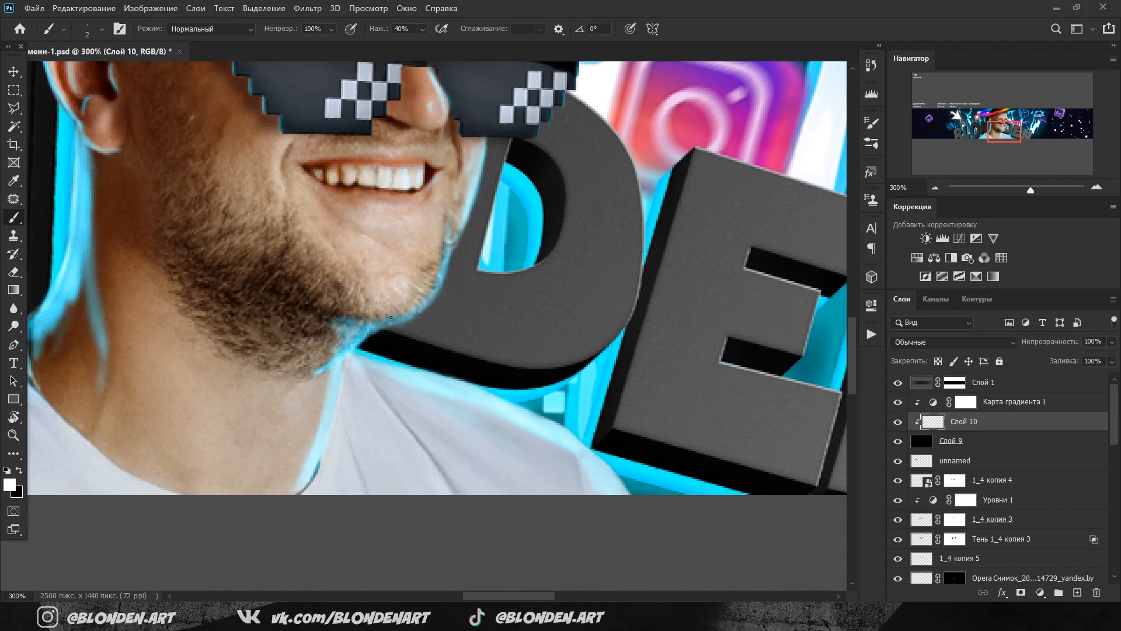
Apply a slight, nearly vertical Motion Blur to the ef4 lightning layer.
click(918, 517)
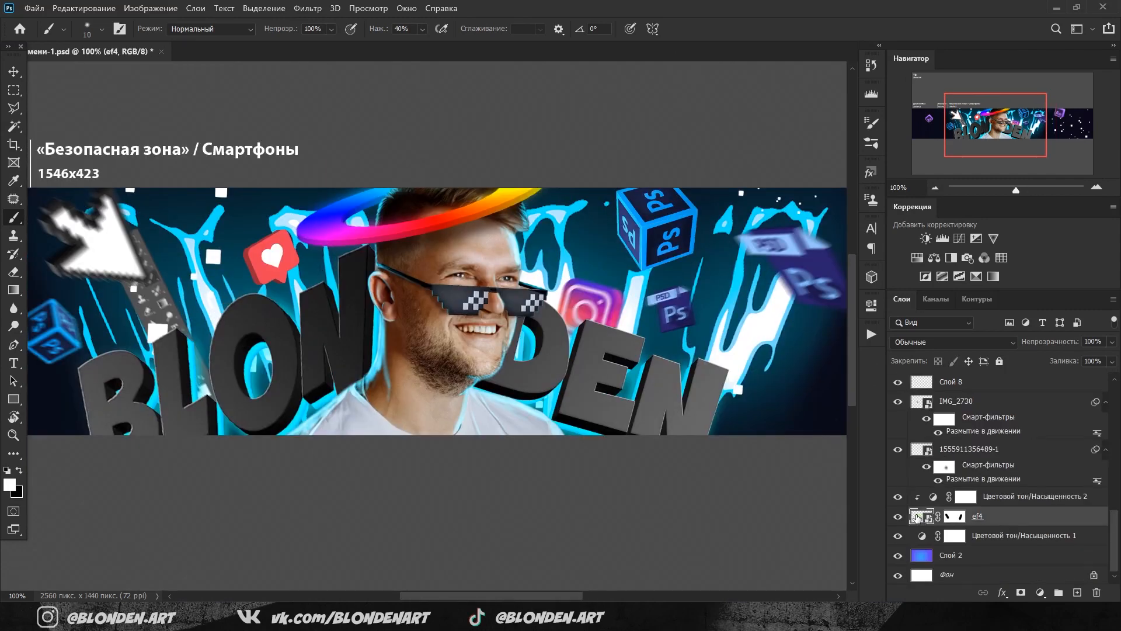
click(308, 8)
click(537, 258)
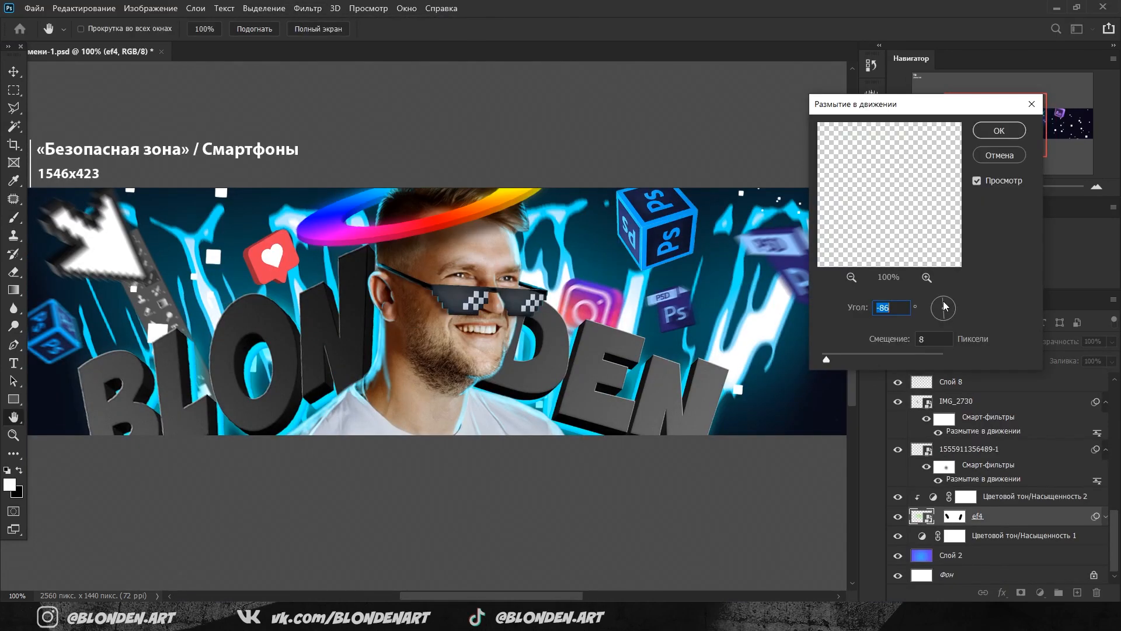
click(943, 300)
drag(824, 361, 828, 361)
click(999, 131)
Create a layer below ef4 and paint soft white haze along the banner's lower edge with a 243 px brush.
drag(982, 143, 968, 143)
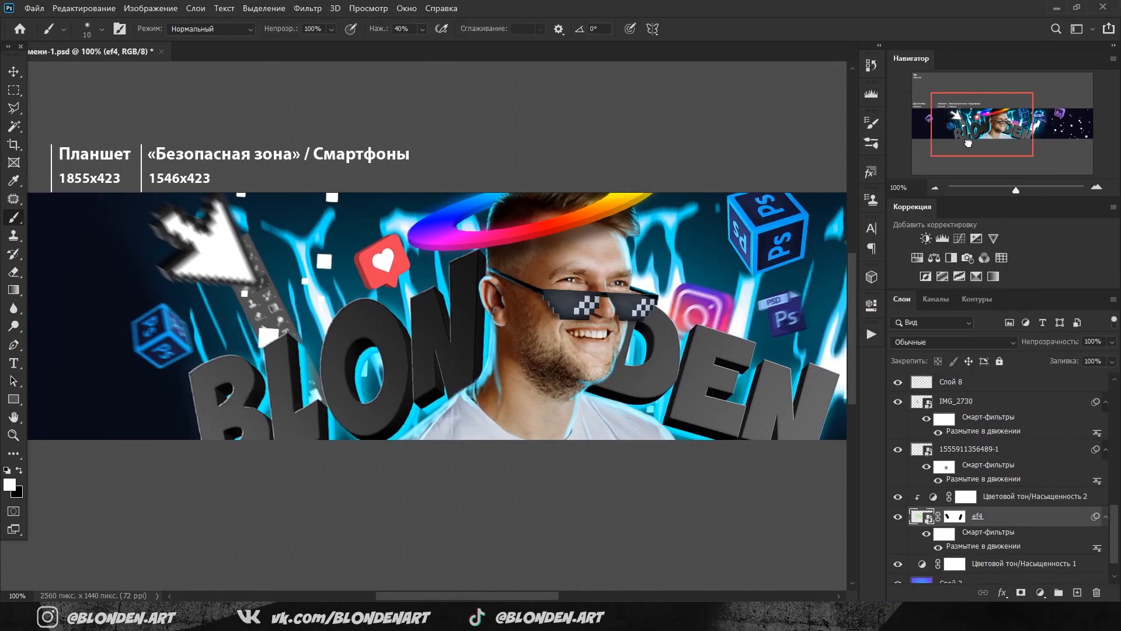
key(ctrl+minus)
ctrl+click(1077, 592)
click(102, 28)
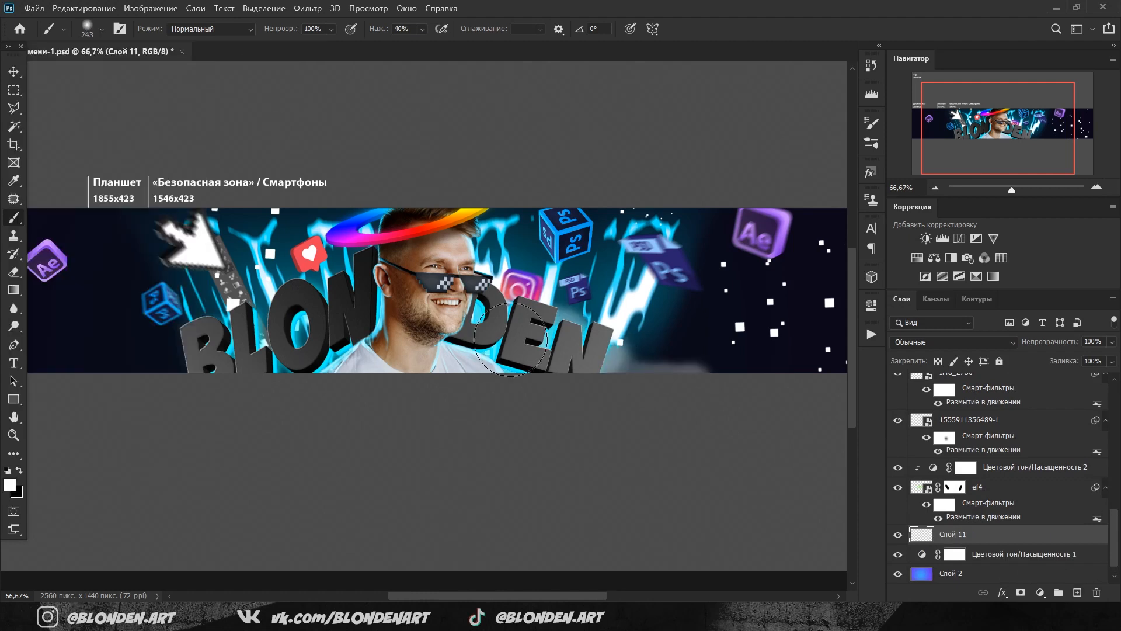
mouse_move(358, 356)
mouse_down()
mouse_move(280, 319)
mouse_move(551, 385)
mouse_move(152, 385)
mouse_up()
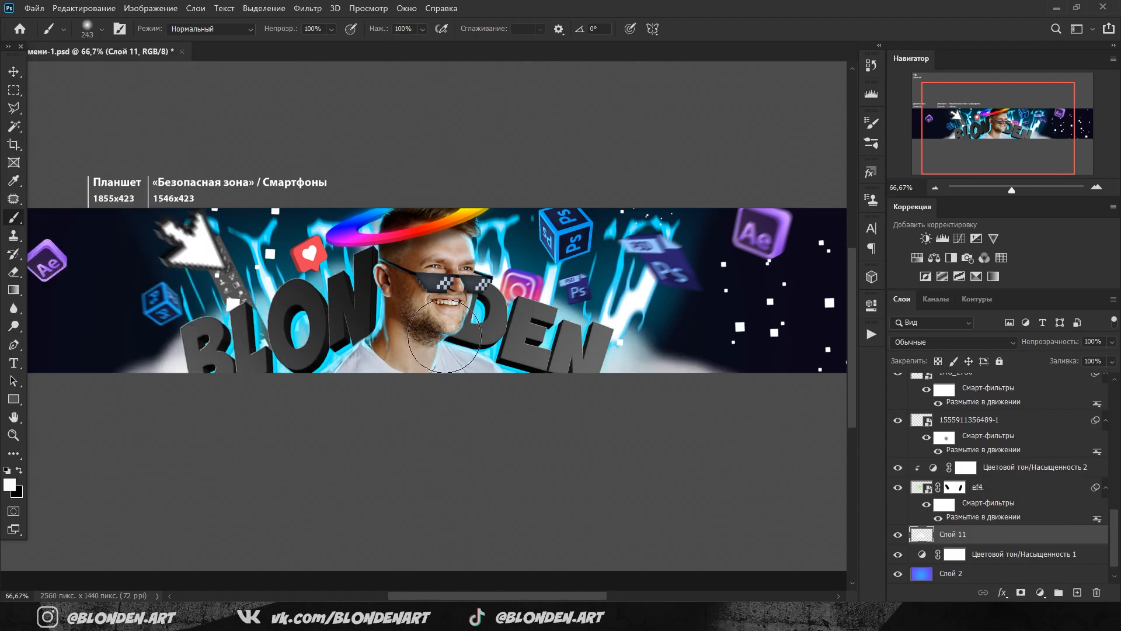
Create a layer between the man's photo and the Текст group, paint soft white haze over the letters' lower parts and soften it with the eraser.
drag(1114, 528, 1117, 500)
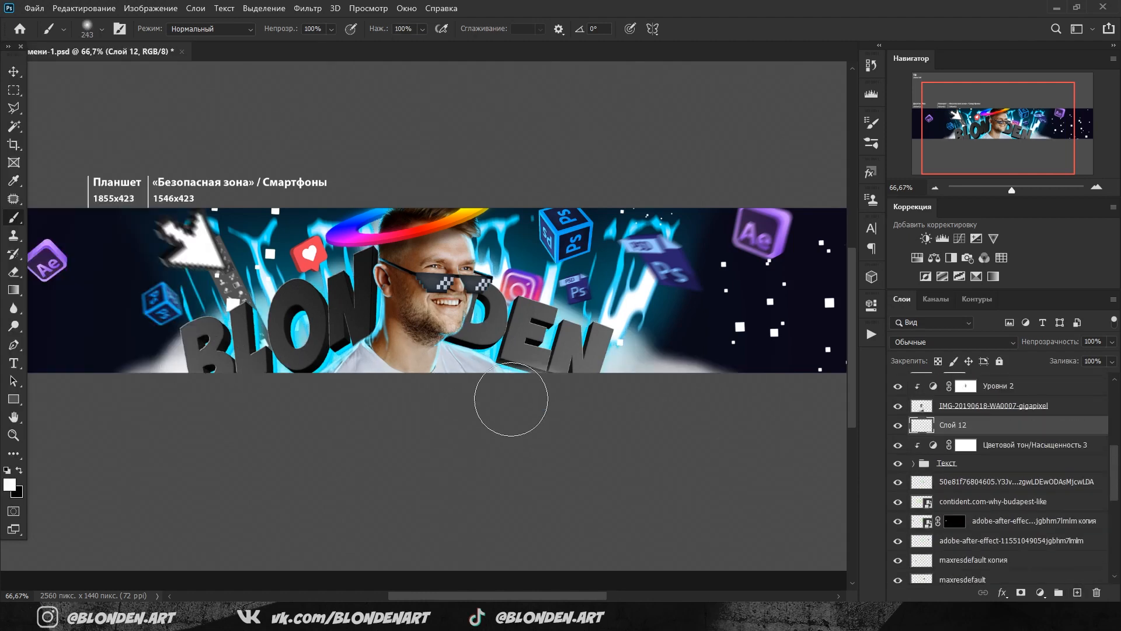
mouse_move(508, 401)
mouse_down()
mouse_move(244, 412)
mouse_move(492, 385)
mouse_move(621, 420)
mouse_move(377, 266)
mouse_up()
key(e)
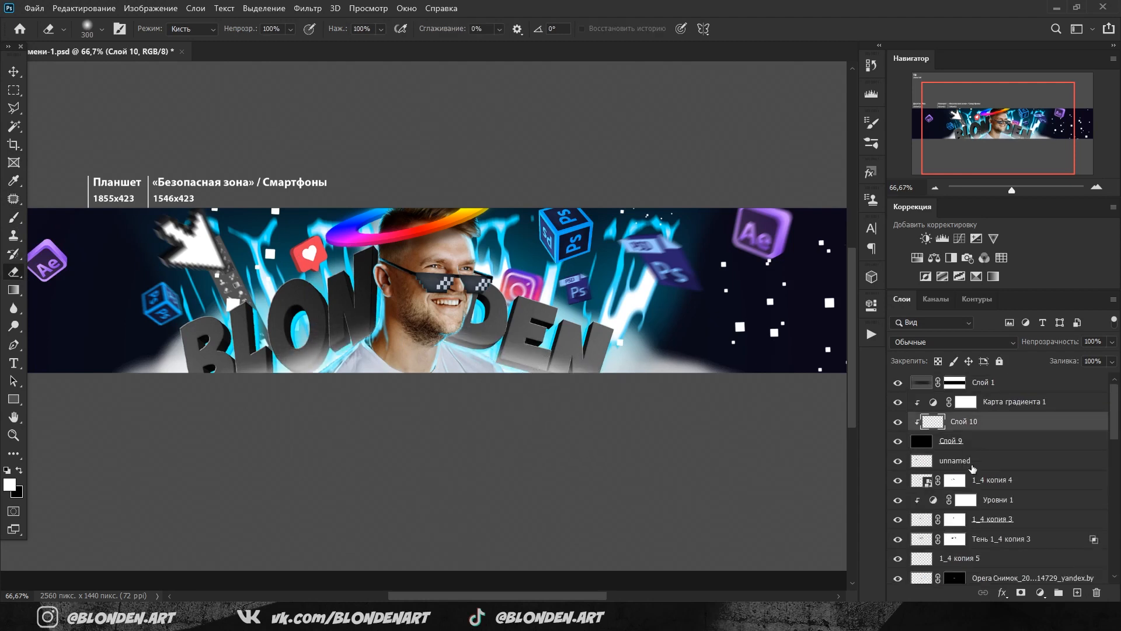
Add a clipped layer above Слой 10 and paint smoke along the banner's lower edge with a smoke brush.
click(101, 29)
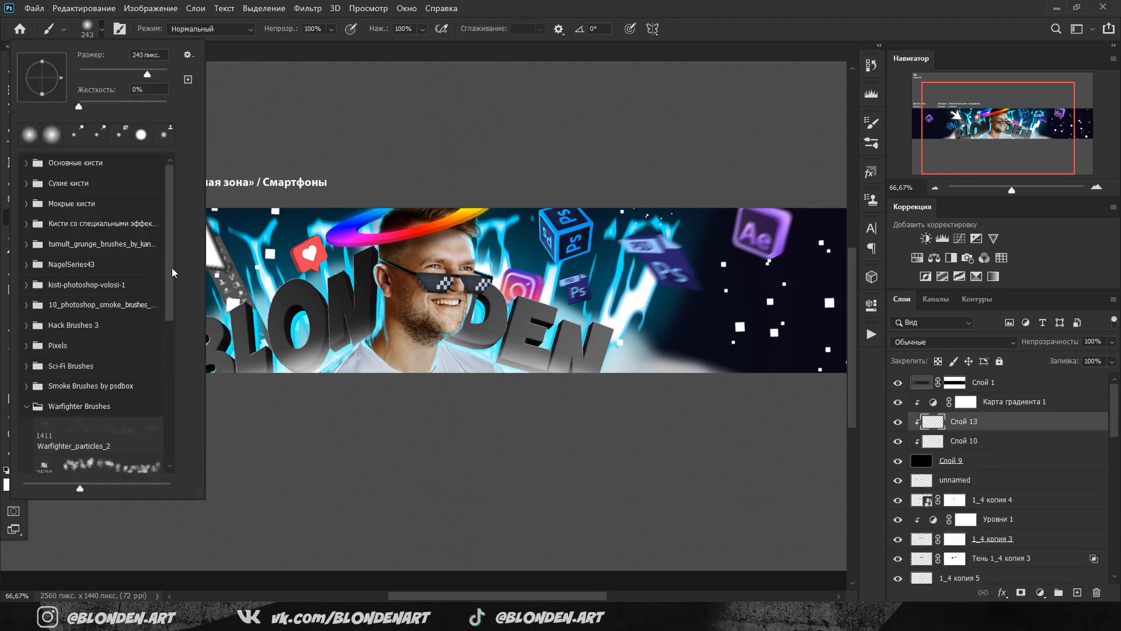
text(500)
key(Return)
mouse_move(588, 368)
mouse_down()
mouse_move(604, 378)
mouse_move(524, 362)
mouse_up()
drag(269, 380, 234, 373)
Reduce the brush flow to 9% and paint faint fog over the lower lettering with a 500 px smoke brush.
click(423, 28)
drag(470, 46, 411, 45)
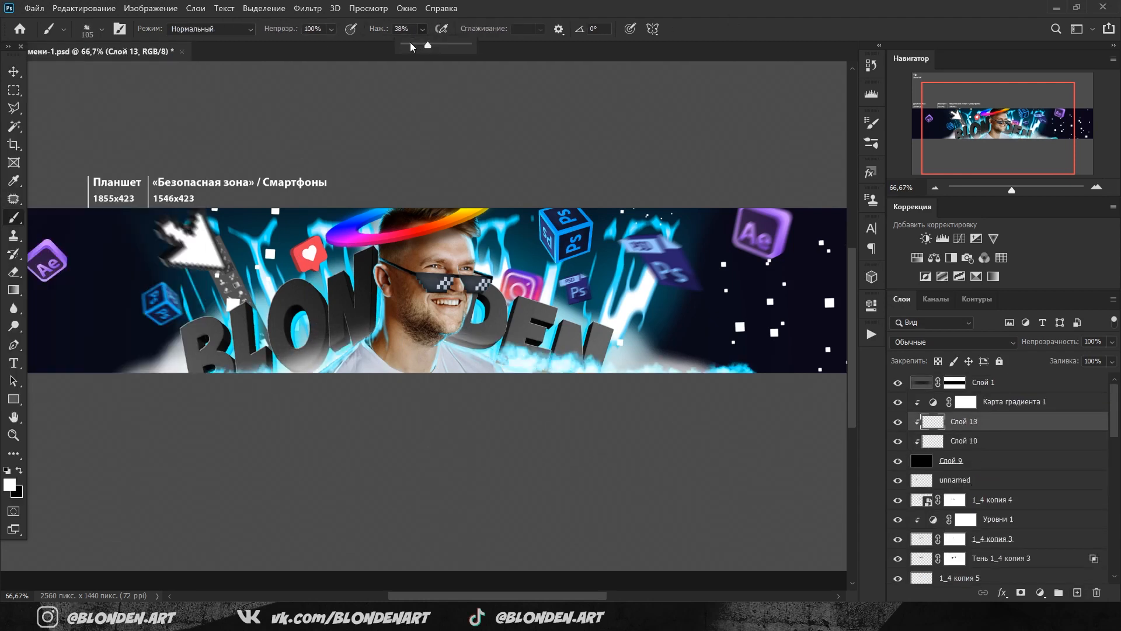
key(Return)
mouse_move(423, 422)
mouse_down()
mouse_move(801, 401)
mouse_move(537, 344)
mouse_move(134, 365)
mouse_up()
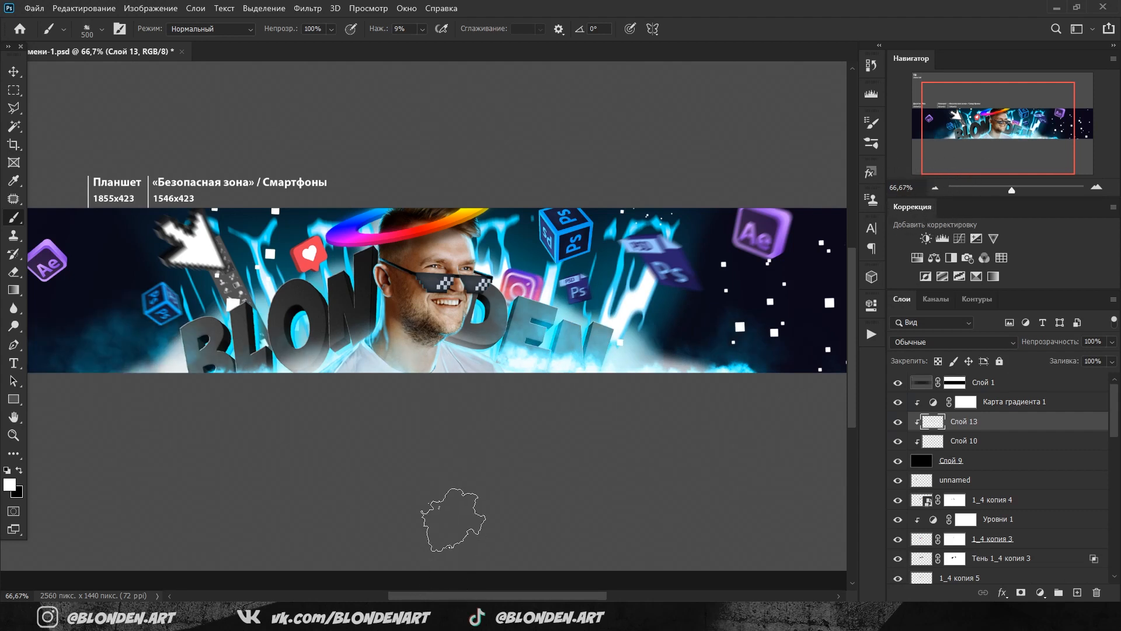
Enlarge the smoke brush to 800 px and spread the fog across the full width of the banner's lower part.
click(935, 188)
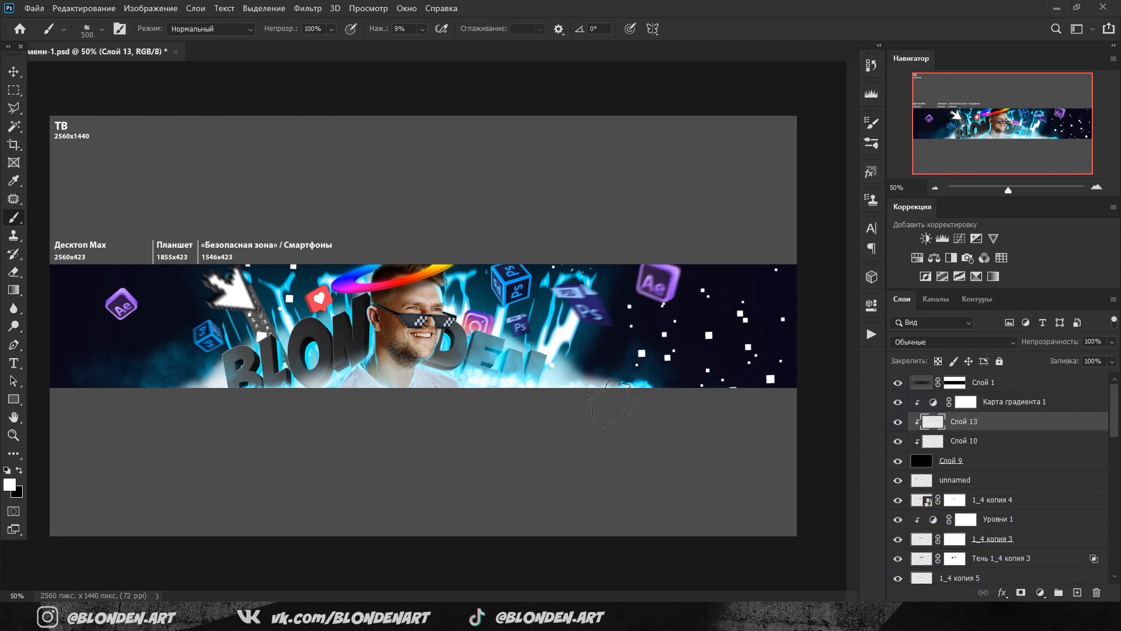
key(bracketright)
key(bracketright)
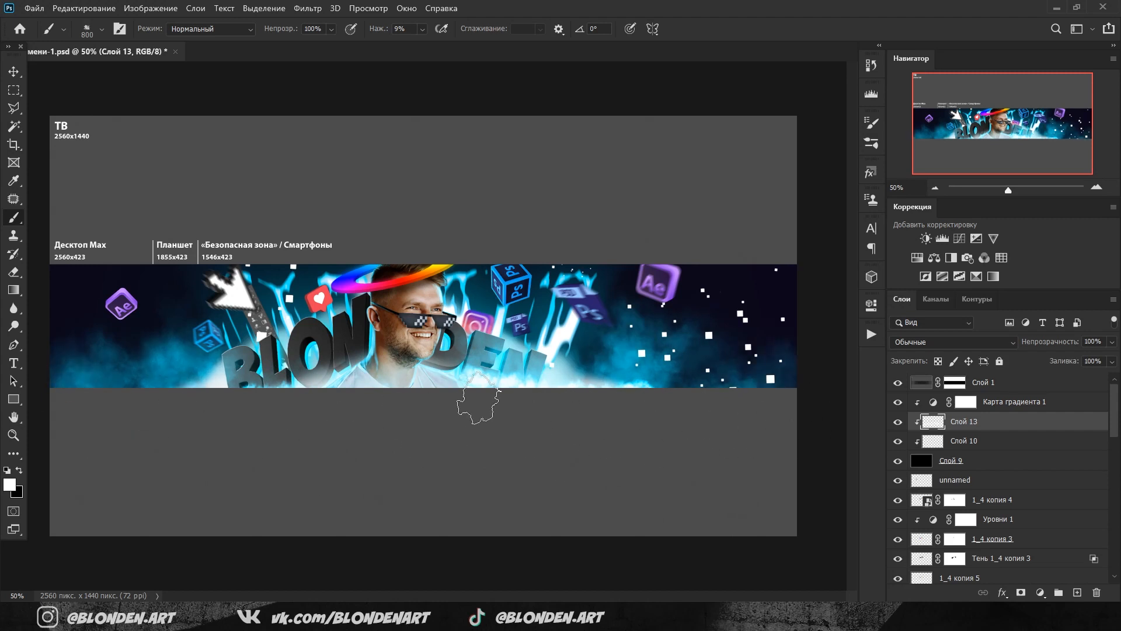
Reduce the smoke brush to 70 px for finer fog around the BLONDEN letters.
key(ctrl+plus)
key(bracketleft)
key(bracketleft)
key(bracketleft)
key(bracketleft)
key(bracketleft)
key(bracketleft)
key(bracketleft)
key(bracketleft)
key(bracketleft)
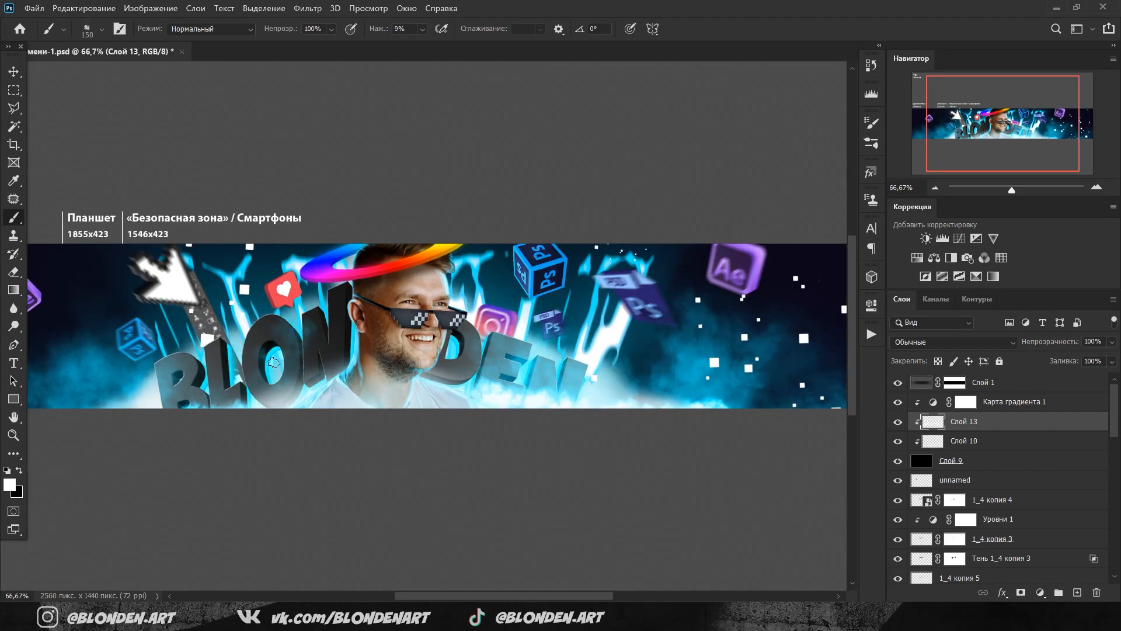
key(bracketright)
key(bracketright)
key(bracketright)
key(bracketright)
key(bracketright)
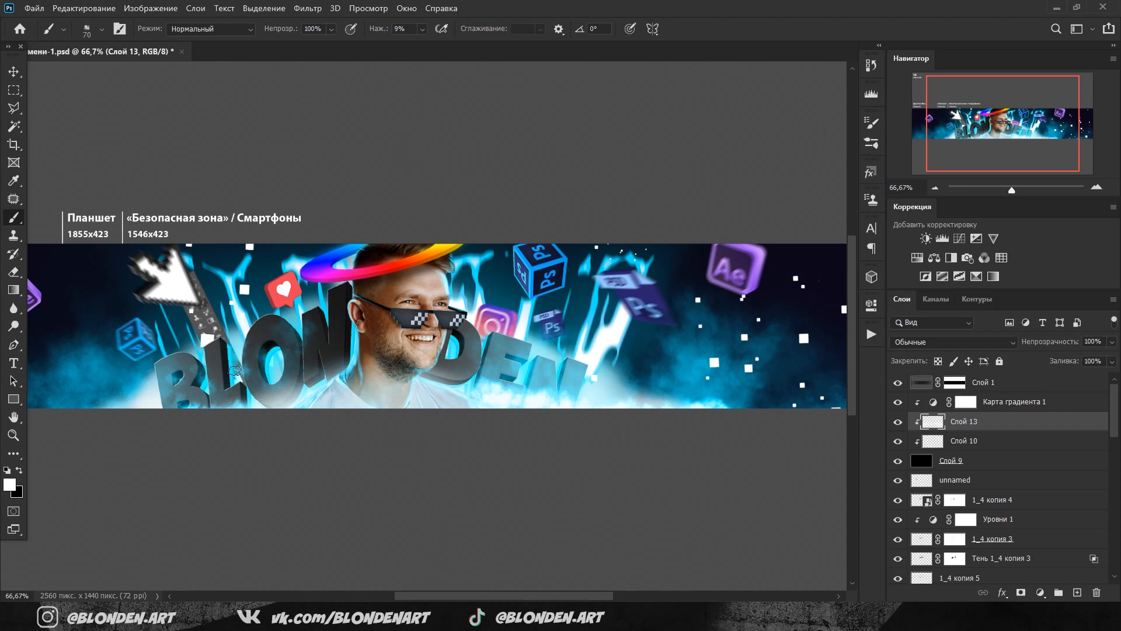
Erase some of the fog covering the lower parts of the BLON and DEN letters on Слой 13.
click(12, 271)
mouse_move(508, 365)
mouse_down()
mouse_move(561, 380)
mouse_move(512, 398)
mouse_move(555, 385)
mouse_up()
key(ctrl+z)
click(381, 29)
click(344, 46)
drag(179, 385, 275, 387)
Create a clipped layer above Слой 13 and add gradient haze within the outlines of the pixel arrow and the halo.
click(13, 289)
key(ctrl+shift+alt+n)
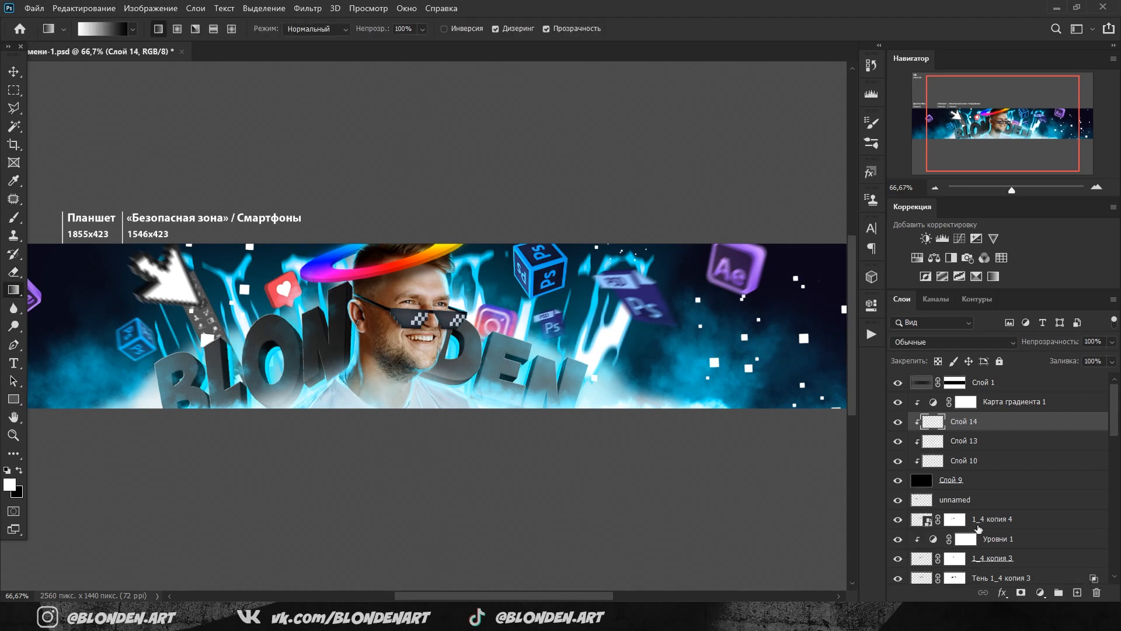
scroll(903, 434, down, 3)
ctrl+click(929, 440)
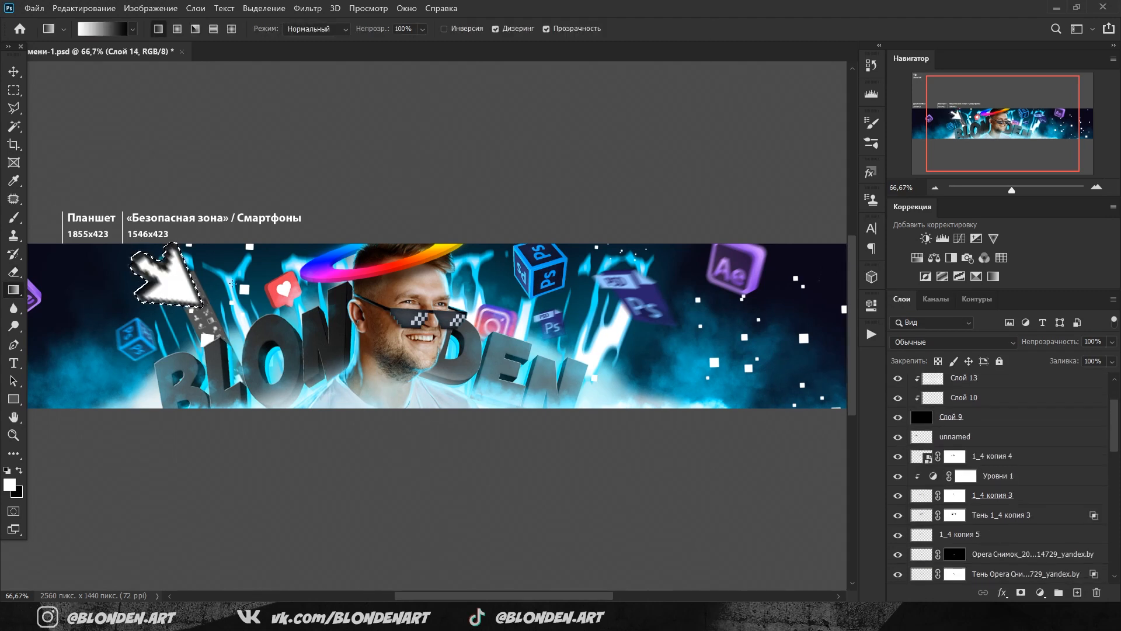
click(919, 496)
scroll(919, 479, up, 2)
click(926, 399)
scroll(911, 403, down, 1)
ctrl+click(921, 514)
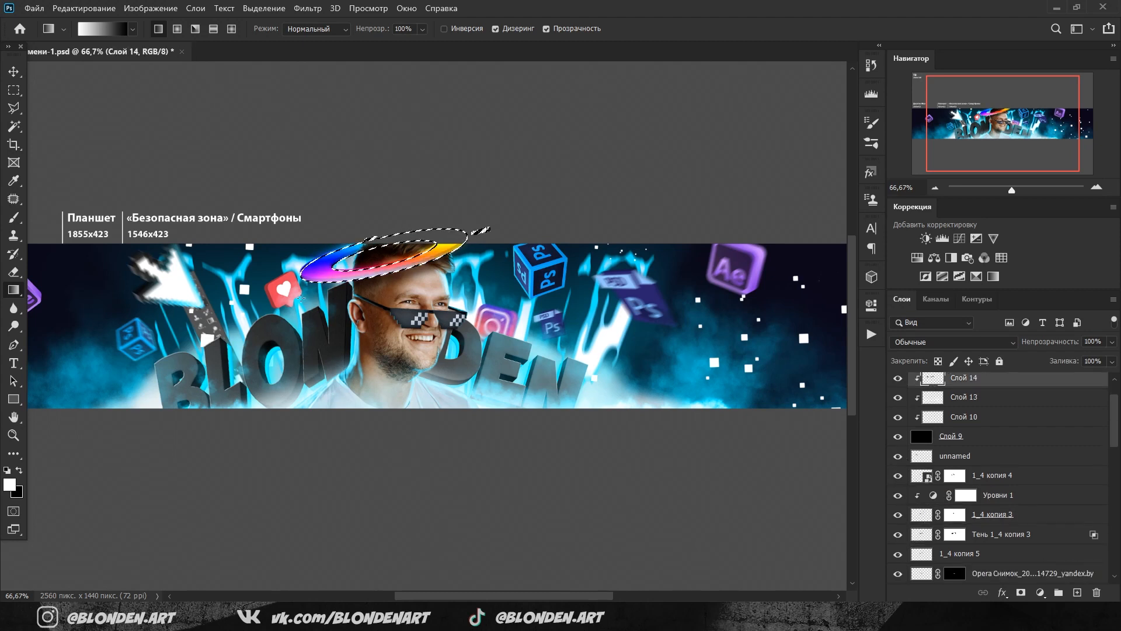
scroll(921, 482, down, 5)
key(ctrl+d)
Load the outlines of the lettering layers in the Текст group and shade the letters with a white gradient haze on Слой 14.
scroll(923, 480, down, 6)
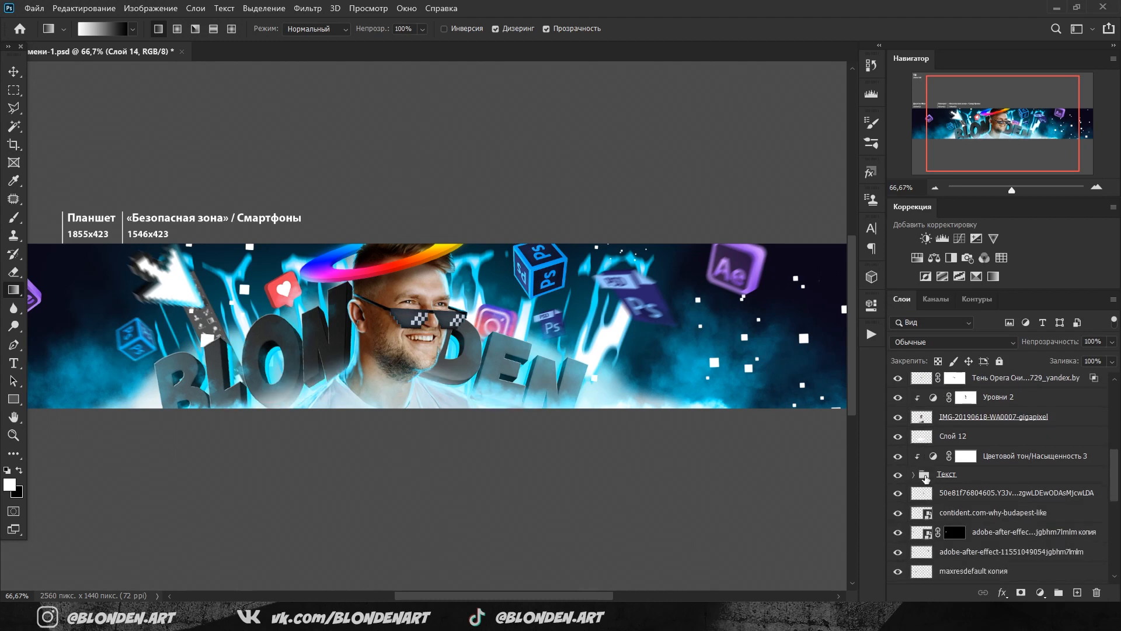
scroll(923, 467, down, 3)
ctrl+click(922, 438)
drag(478, 368, 495, 325)
key(ctrl+plus)
click(912, 416)
ctrl+click(944, 472)
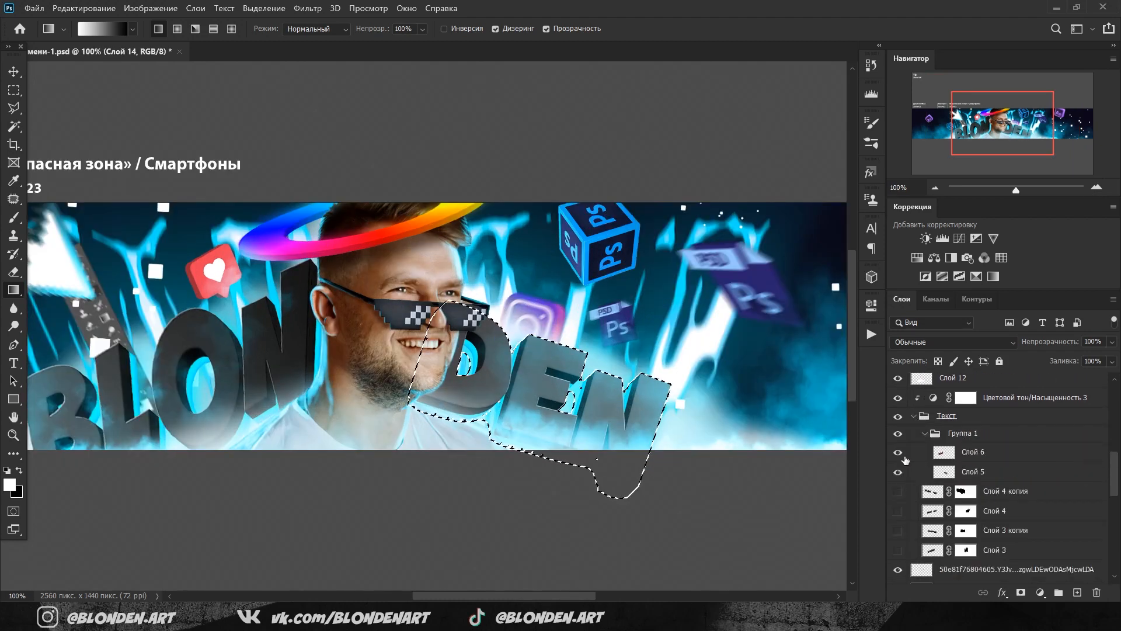
Add white gradient haze to the heart icon, the blue cube and the Ae icons using their layer outlines.
scroll(905, 459, down, 6)
ctrl+click(922, 452)
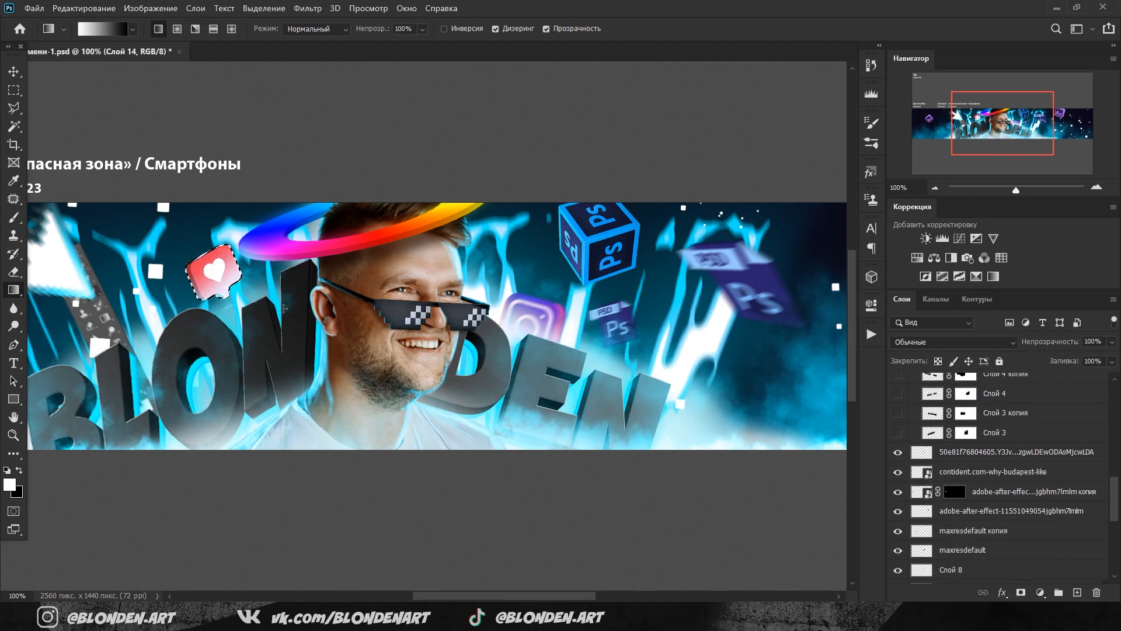
click(896, 492)
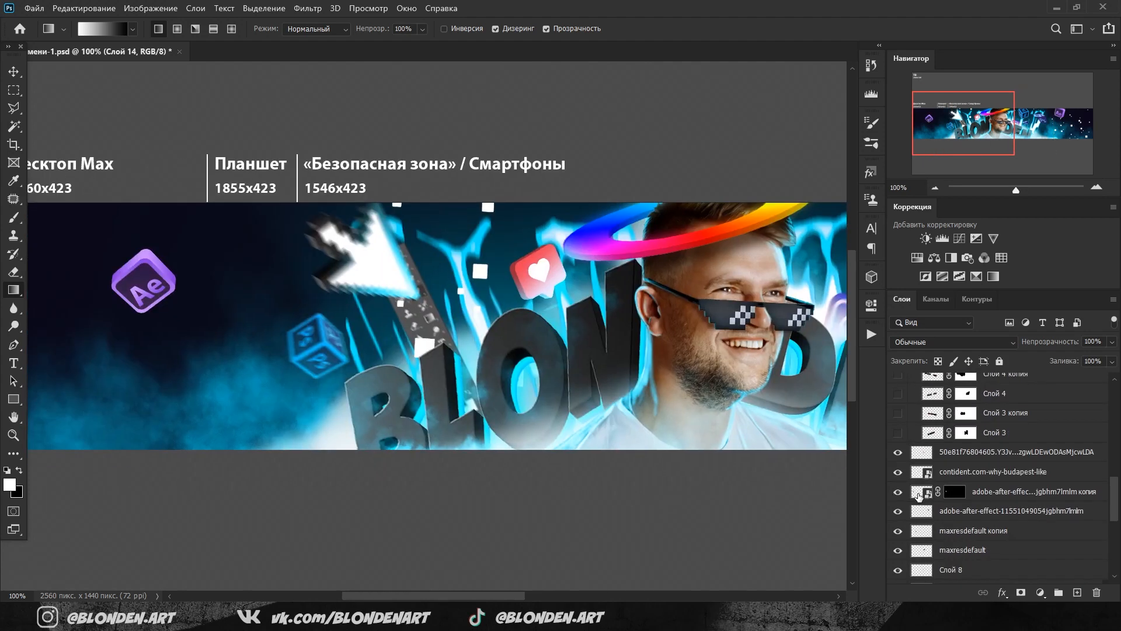
ctrl+click(950, 493)
drag(956, 140, 1031, 135)
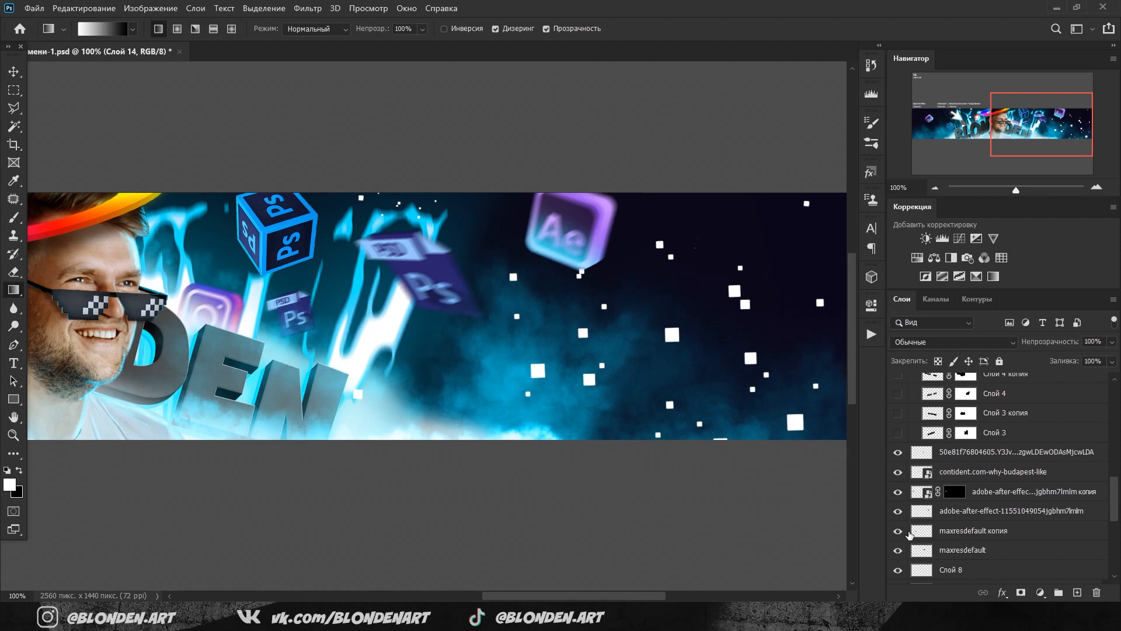
drag(352, 322, 257, 359)
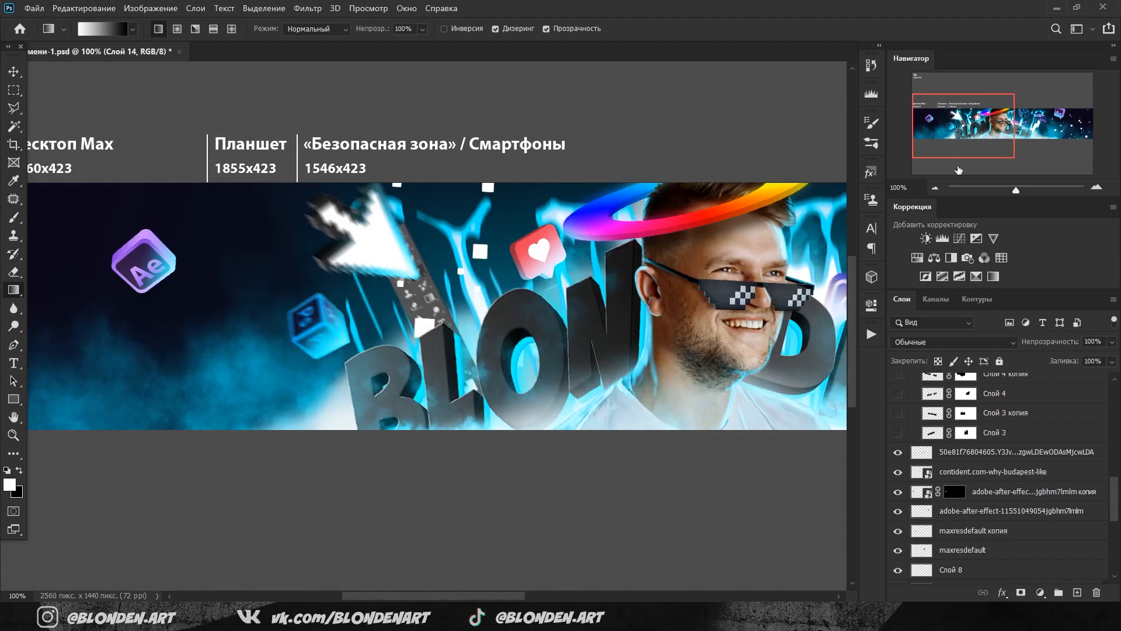
drag(570, 276, 610, 261)
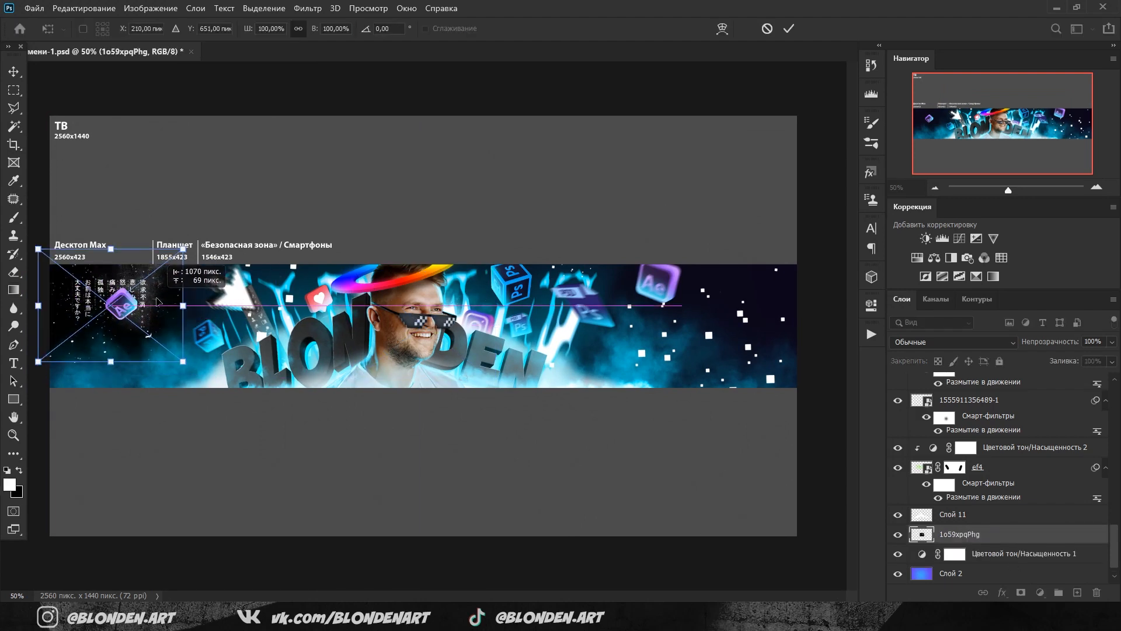
Blend the Japanese-text layer 1o59xpqPhg into the background with the Экран mode at 36% opacity.
click(934, 342)
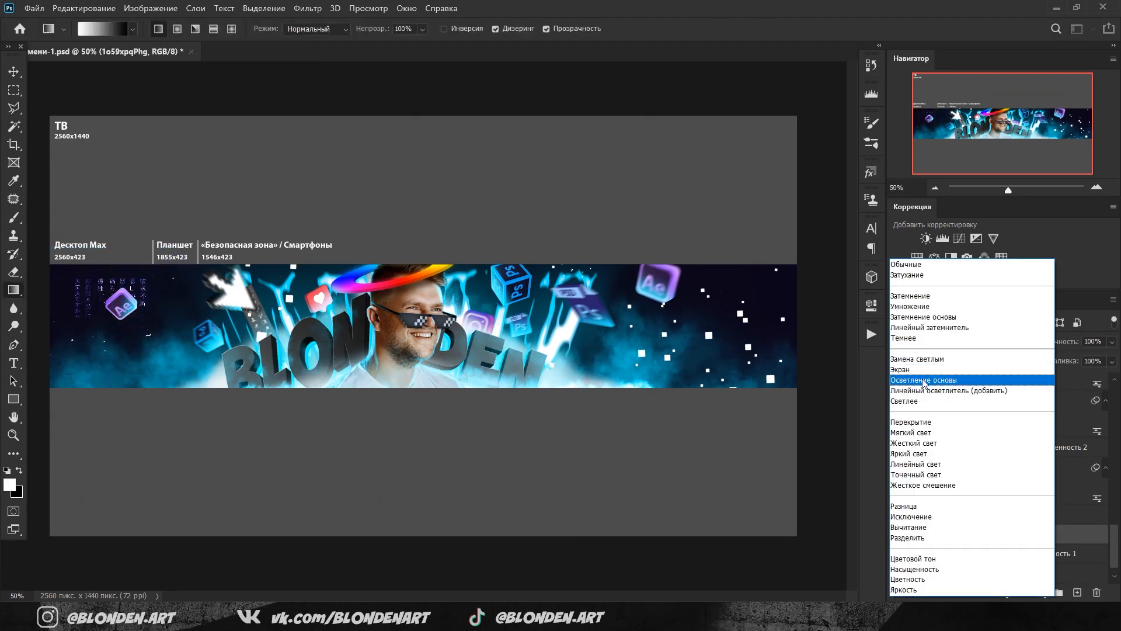
click(900, 370)
drag(1080, 591, 1078, 592)
Copy the Japanese-text texture to the banner's right end and enlarge the copy to 145.62%.
key(v)
drag(70, 287, 706, 287)
key(ctrl+t)
drag(674, 247, 607, 195)
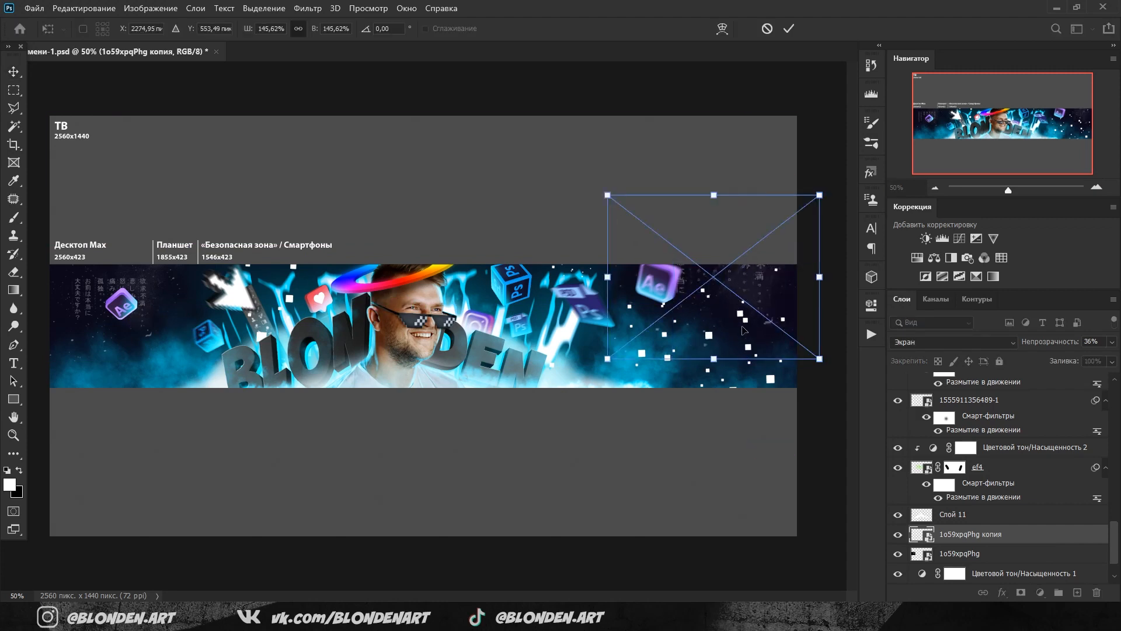
key(Return)
Enlarge the original Japanese-text texture at the banner's left end and check the result across the banner.
click(959, 553)
key(ctrl+t)
drag(187, 246, 215, 216)
key(Return)
key(ctrl+1)
drag(1003, 122, 980, 122)
double_click(936, 187)
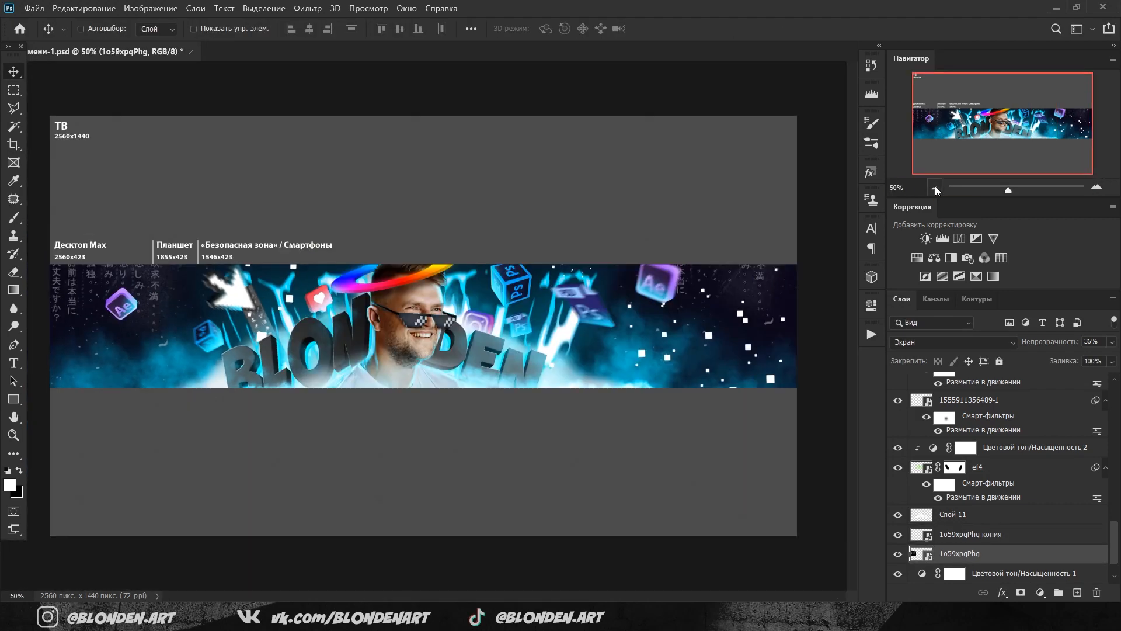
Select Слой 10, choose a different brush tip and adjust its parameters in the brush settings.
scroll(382, 329, up, 4)
scroll(929, 461, up, 8)
click(929, 462)
key(b)
click(101, 29)
double_click(29, 135)
click(871, 123)
click(620, 231)
click(610, 243)
click(763, 236)
click(735, 278)
click(602, 166)
click(871, 123)
Paint light strokes along the man's face and neck on Слой 10, undoing the first attempt.
drag(402, 362, 450, 424)
key(ctrl+z)
mouse_move(385, 328)
mouse_down()
mouse_move(380, 291)
mouse_move(482, 428)
mouse_up()
mouse_move(362, 338)
mouse_down()
mouse_move(368, 479)
mouse_move(362, 418)
mouse_up()
Roll the document history back to an earlier brush stroke on Слой 10.
key(z)
click(871, 65)
click(785, 183)
scroll(785, 216, up, 1)
click(783, 228)
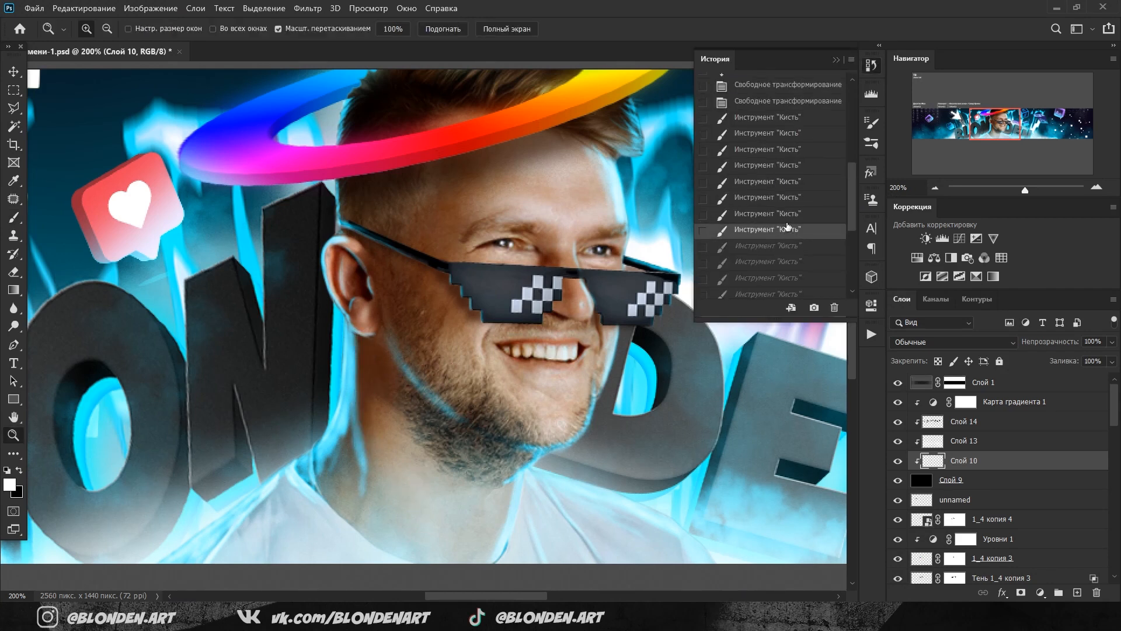
click(872, 66)
Smudge the cyan rim light along the edge of the man's neck beside the letter N.
right_click(13, 308)
click(58, 340)
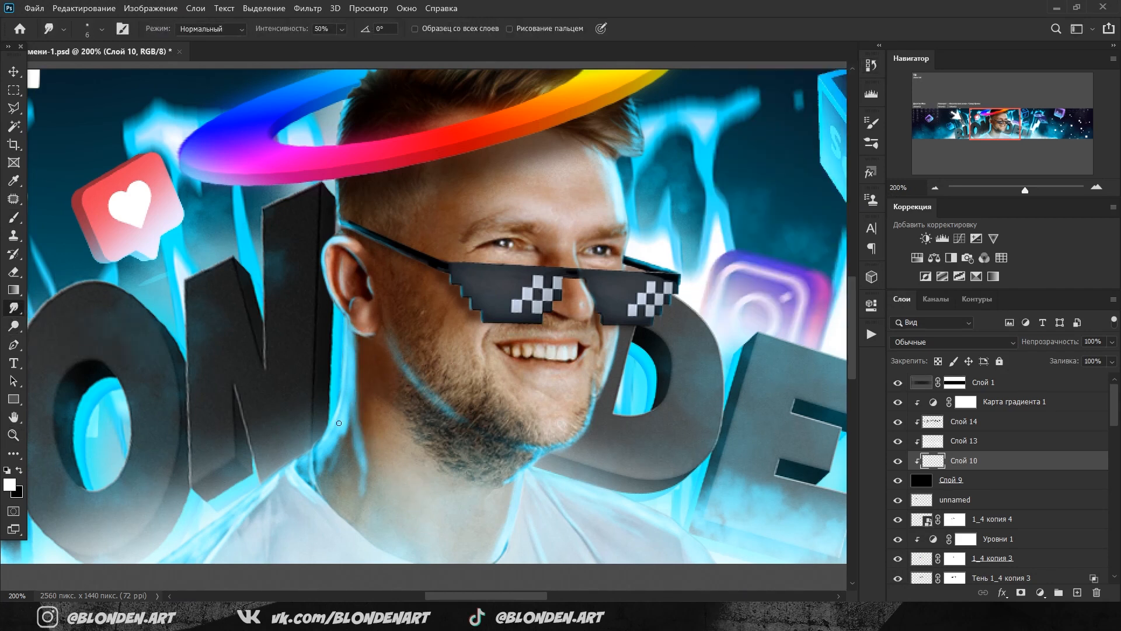
drag(342, 416, 321, 477)
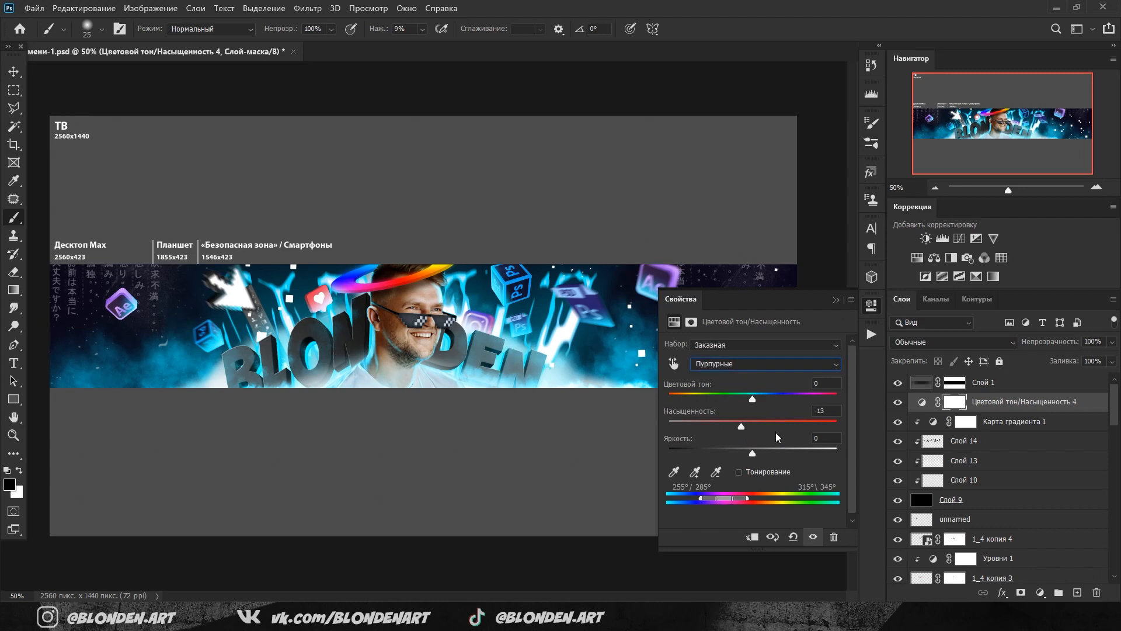
Try adjusting the saturation of separate colour ranges in a Hue/Saturation layer above the gradient map.
click(764, 364)
click(759, 437)
mouse_move(752, 425)
mouse_down()
mouse_move(717, 426)
mouse_move(820, 425)
mouse_move(767, 427)
mouse_up()
click(758, 368)
click(759, 425)
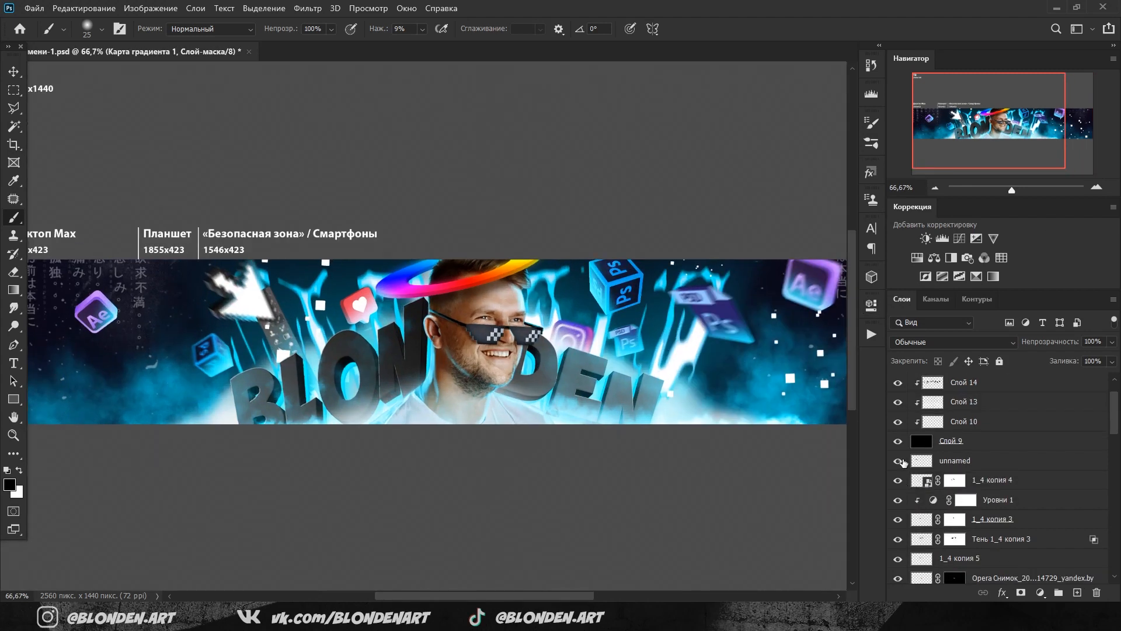
Load the pixel arrow's outline, touch up its gradient haze on Слой 14 and clear the selection.
ctrl+click(247, 340)
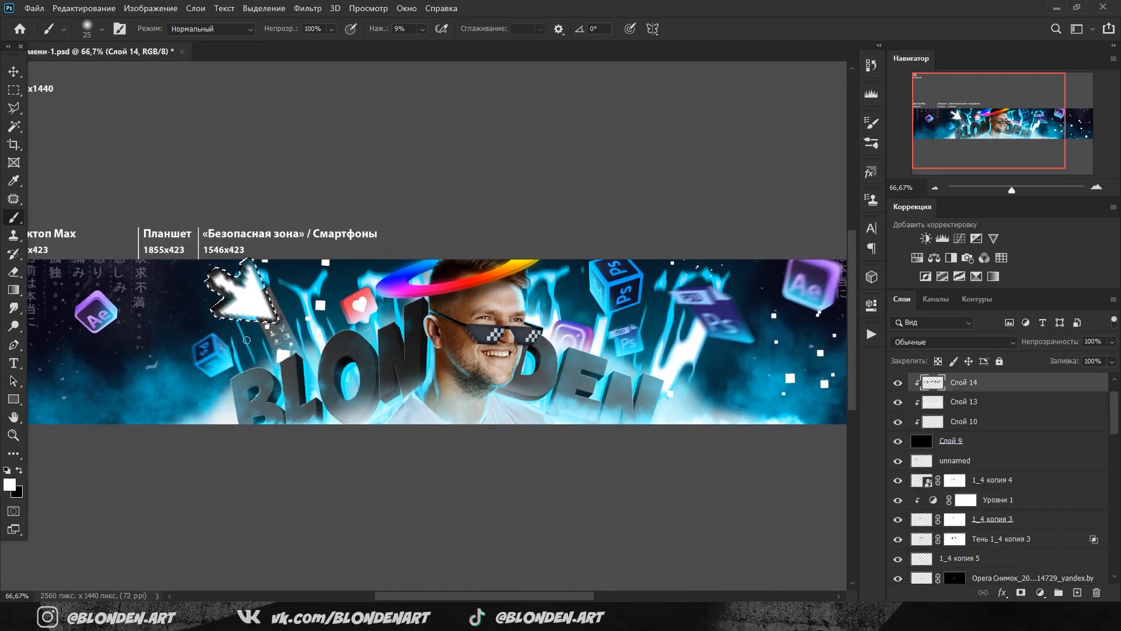
key(g)
key(ctrl+d)
Group the halo layers from 1_4 копия 5 to 1_4 копия 4 and name the group круг.
scroll(931, 462, down, 6)
click(933, 440)
scroll(933, 440, up, 3)
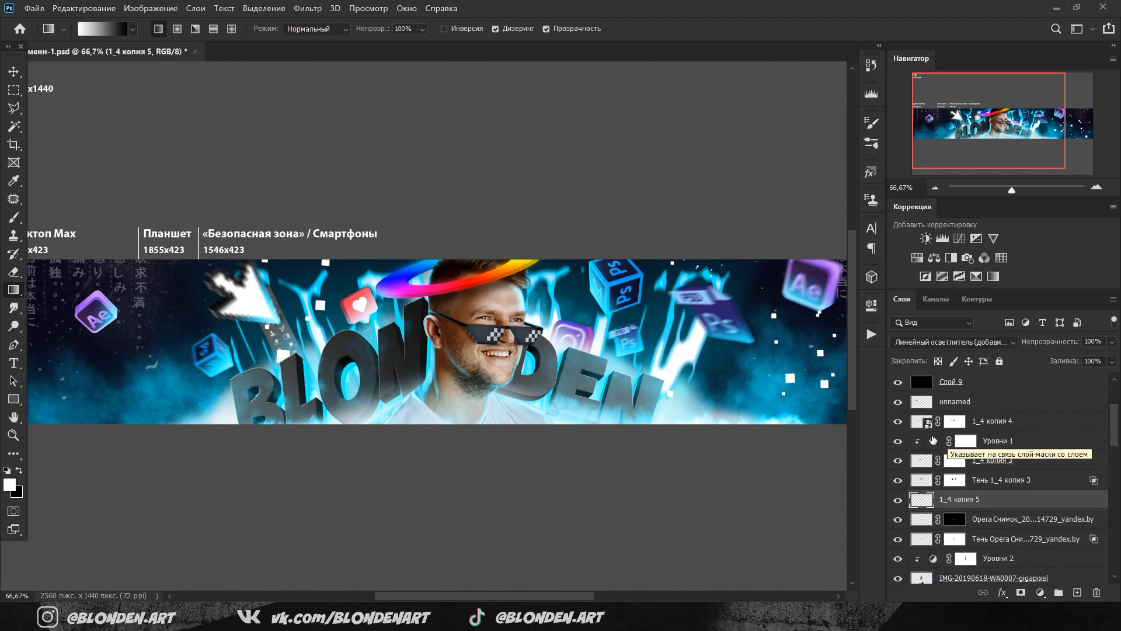
shift+click(979, 424)
key(ctrl+g)
double_click(953, 420)
text(круг)
key(Return)
Group the sunglasses layer with its shadow layer as Очки.
click(921, 439)
shift+click(921, 459)
key(ctrl+g)
scroll(933, 408, down, 2)
click(913, 479)
Apply a Motion Blur of 9 pixels at -59° to the heart icon and reduce its saturation to -41.
scroll(900, 459, down, 3)
click(957, 456)
click(307, 8)
click(514, 246)
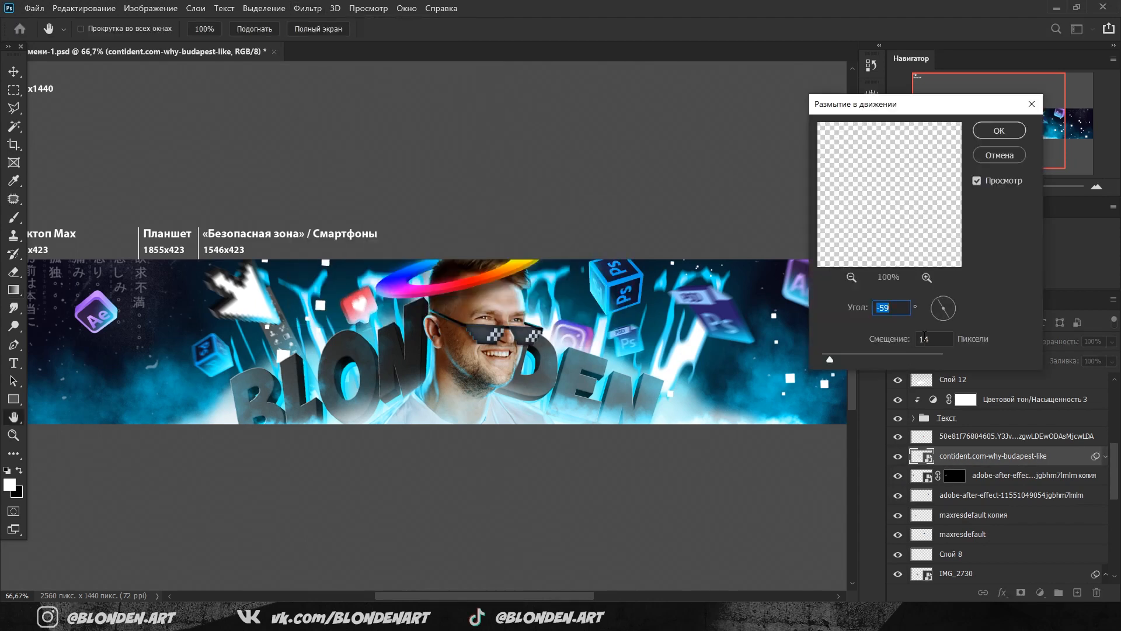
double_click(924, 338)
text(9)
key(Return)
drag(752, 428, 719, 429)
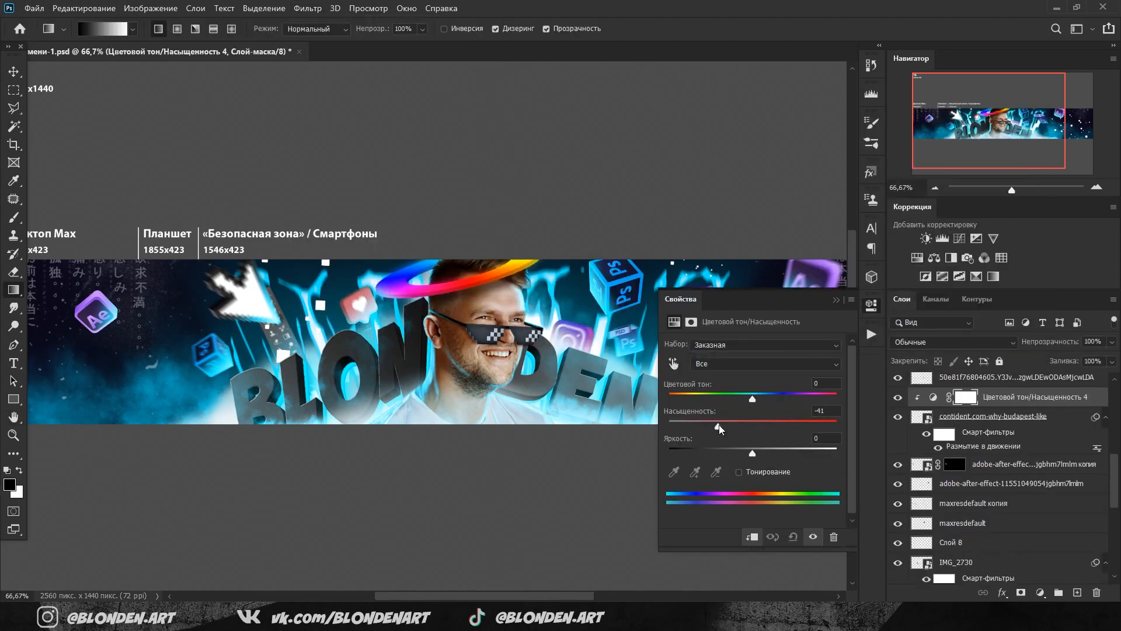
click(839, 292)
Repeat the Motion Blur on the Ae icon copy and add clipped Hue/Saturation adjustments to both Ae icon layers.
scroll(934, 444, down, 1)
click(972, 445)
key(ctrl+alt+f)
key(Return)
click(925, 486)
click(839, 291)
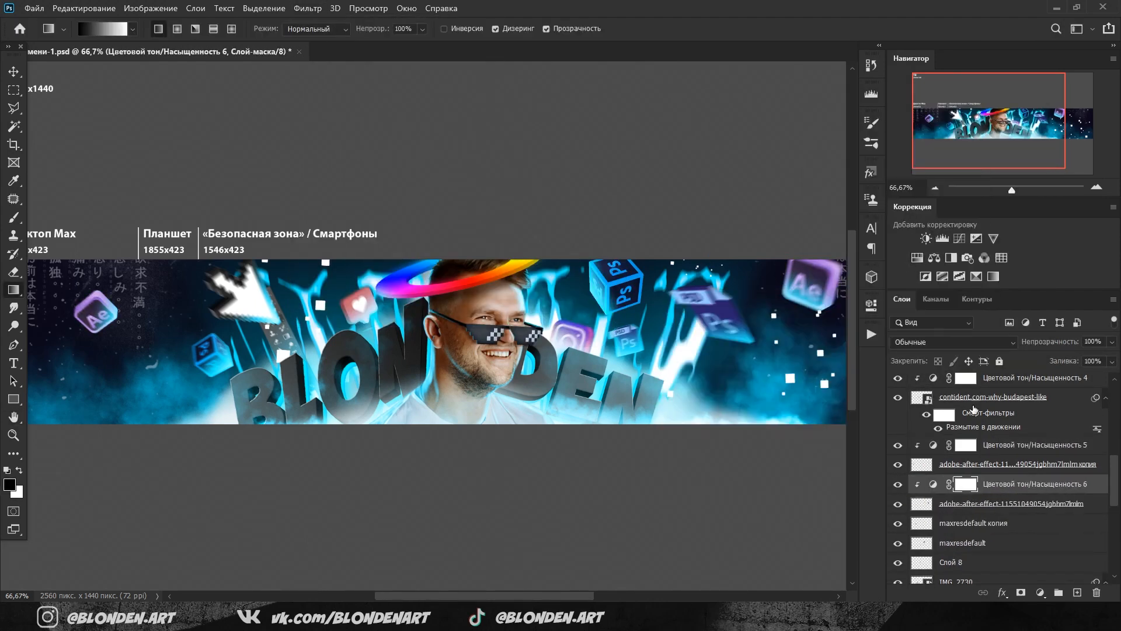
Apply the same Motion Blur to the next icon layer, maxresdefault.
scroll(973, 410, down, 1)
click(923, 506)
key(ctrl+alt+f)
key(Return)
scroll(963, 486, down, 1)
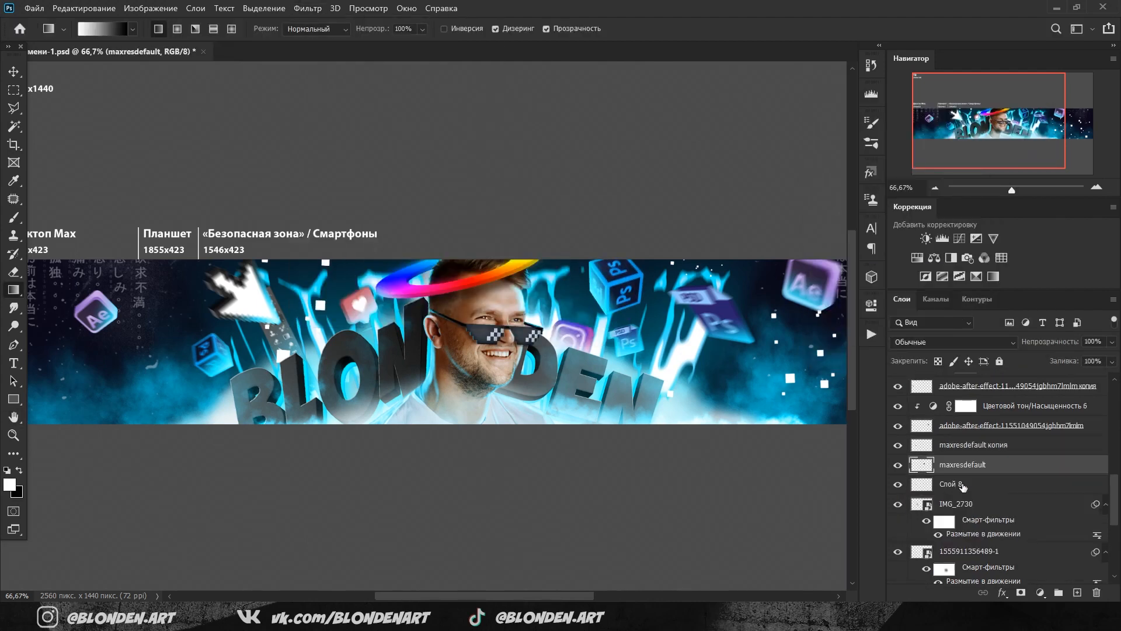
scroll(963, 487, down, 2)
click(964, 472)
click(917, 257)
click(752, 536)
key(ctrl+minus)
drag(752, 428, 709, 429)
click(839, 291)
scroll(949, 495, down, 2)
scroll(949, 496, down, 1)
scroll(949, 495, up, 10)
right_click(954, 380)
click(952, 392)
click(1111, 342)
drag(1112, 361, 1071, 361)
key(ctrl+z)
key(ctrl+z)
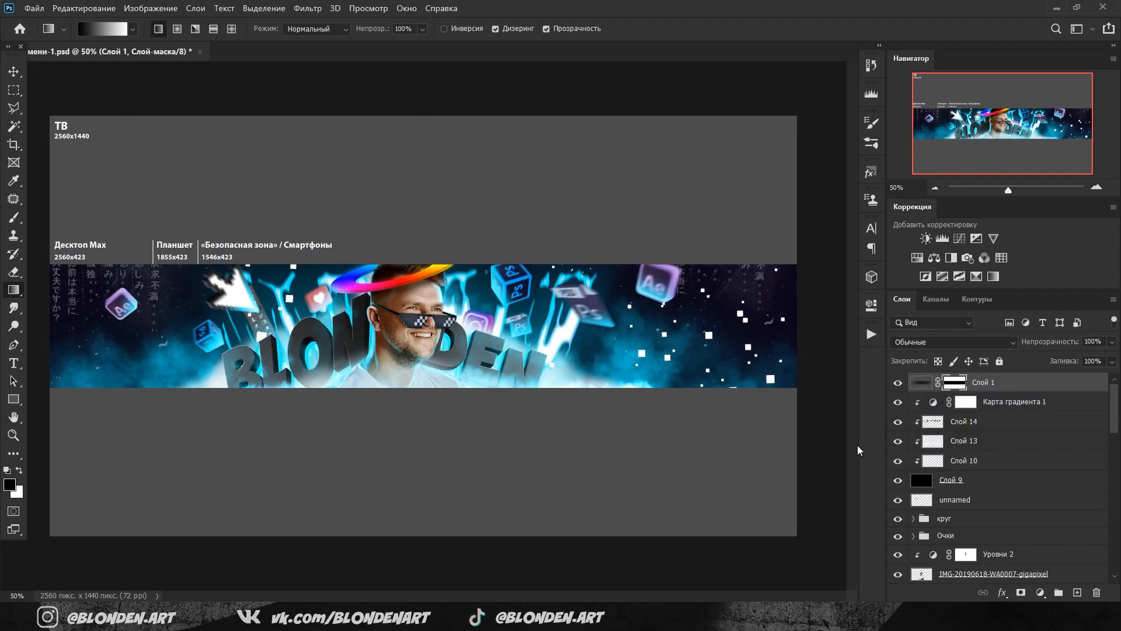
Stamp all visible layers into a new top layer and mask it to the 2560 × 423 px banner strip.
key(ctrl+alt+shift+e)
key(m)
drag(753, 298, 701, 265)
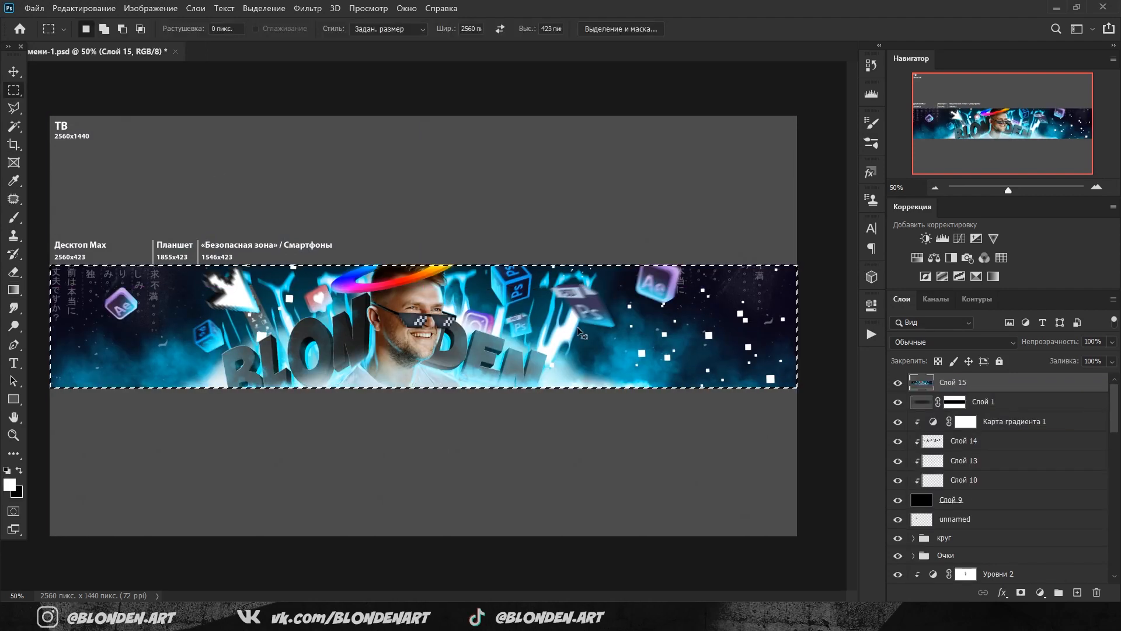
click(1020, 592)
Create a layer above Слой 1, beneath the masked banner strip, and fill it with black.
click(983, 401)
click(1077, 593)
key(ctrl+BackSpace)
Paste the banner artwork into a new top layer, move it below the central strip and enlarge it to fill the canvas bottom.
click(981, 383)
click(1076, 592)
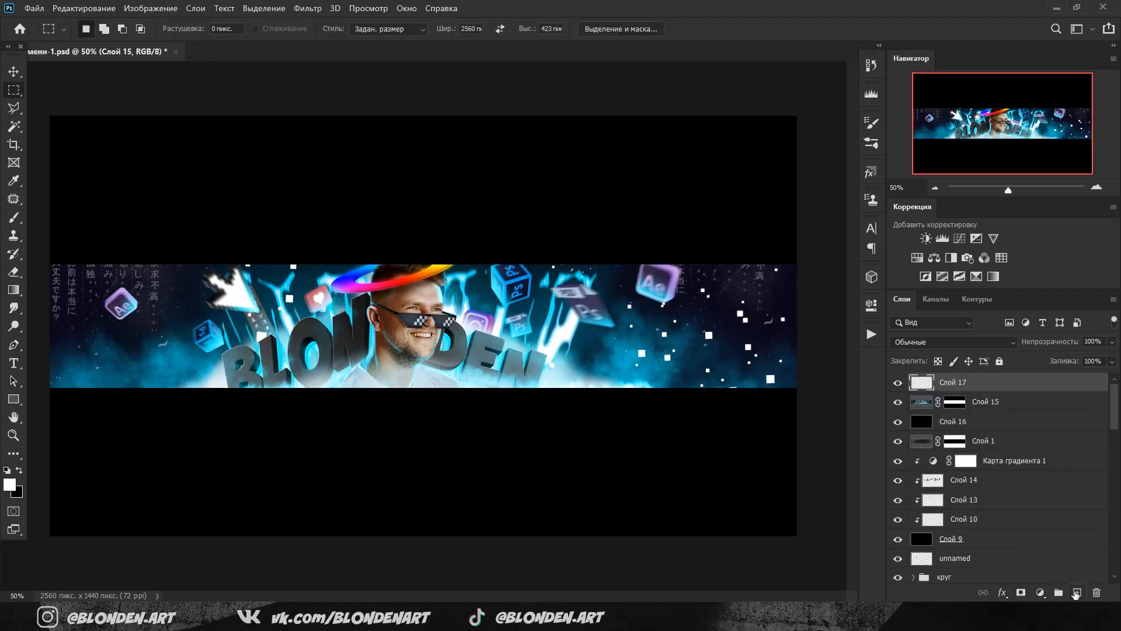
key(ctrl+v)
key(ctrl+t)
drag(526, 298, 526, 446)
drag(424, 410, 425, 394)
key(Return)
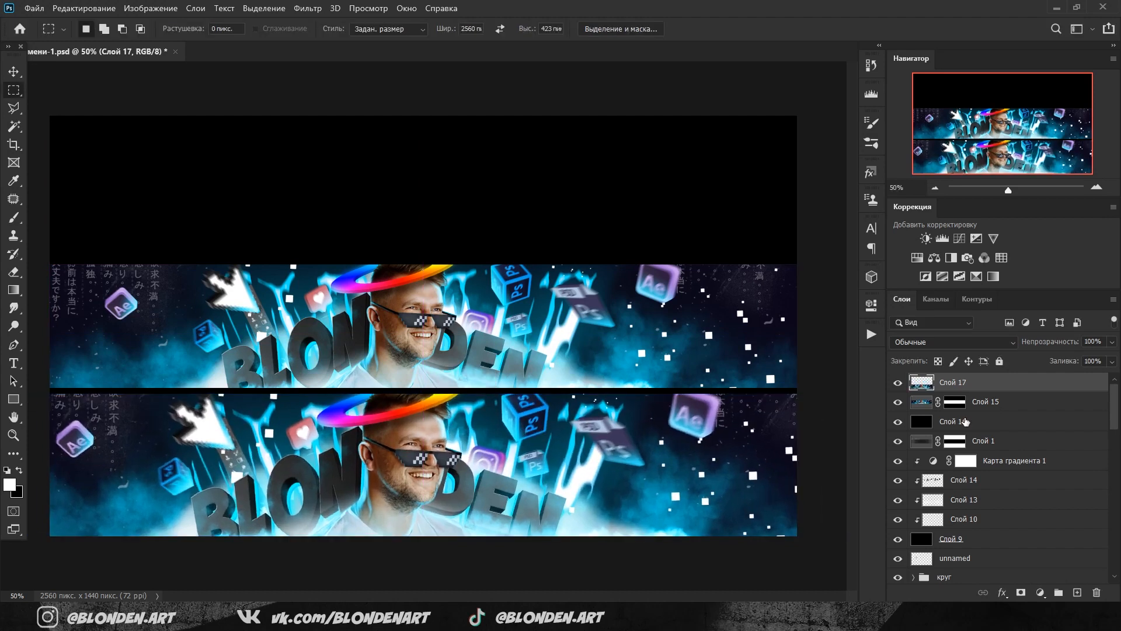
Duplicate the lower banner strip layer Слой 17 and place the copy above the central strip, filling the canvas top and horizontally aligned.
key(ctrl+j)
click(14, 72)
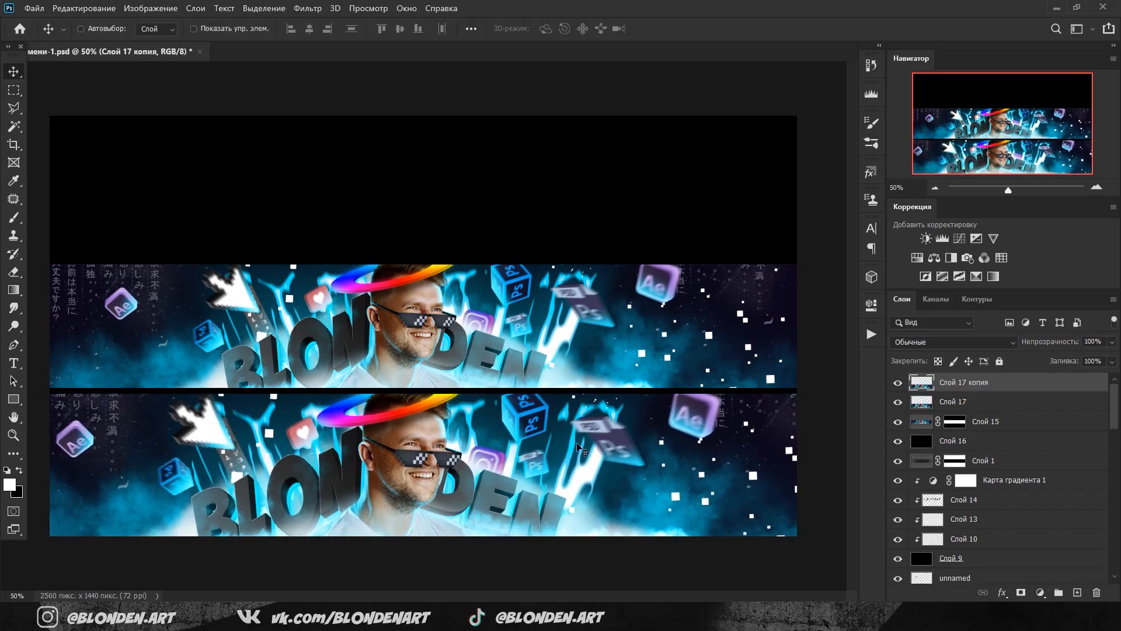
drag(578, 432, 584, 165)
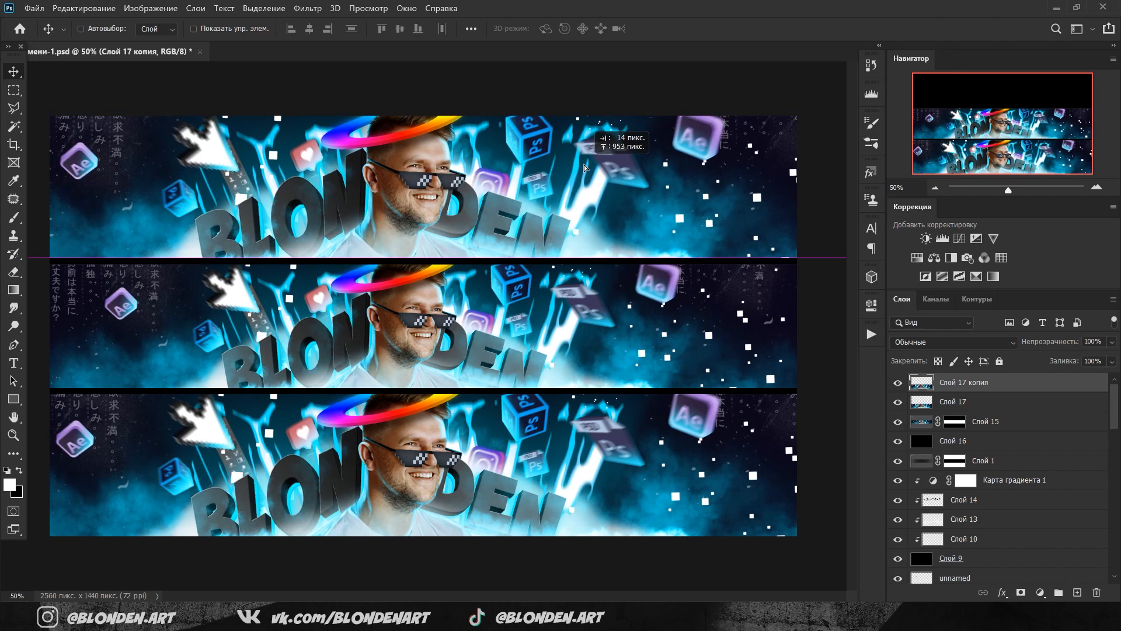
drag(584, 165, 584, 164)
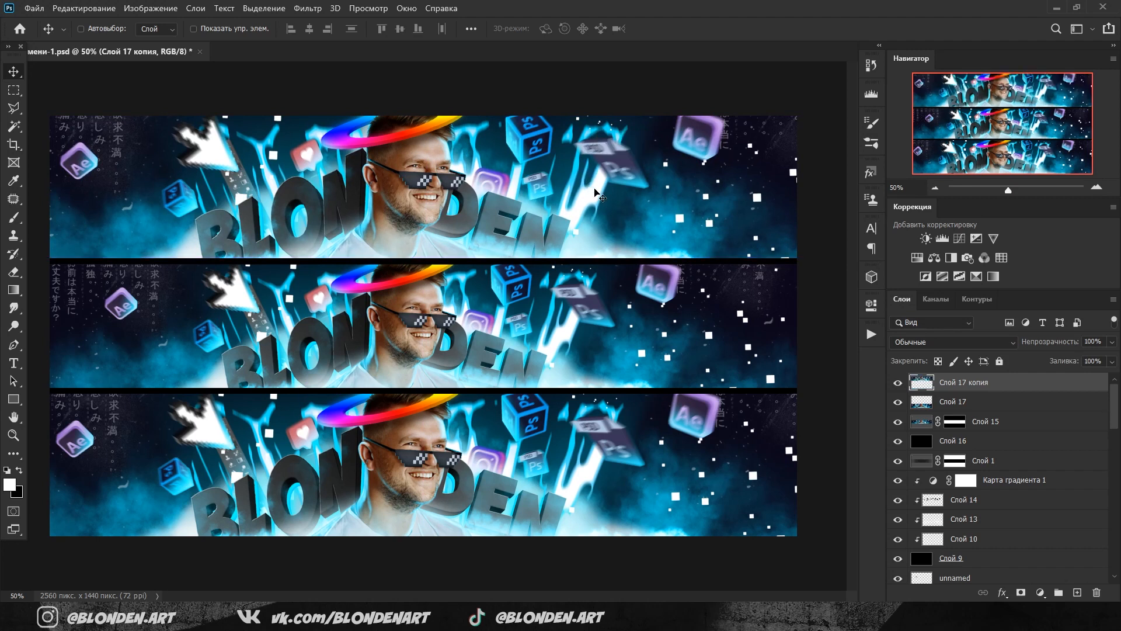
drag(562, 213, 558, 213)
Group the upper and lower banner strip layers, Слой 17 копия and Слой 17, together.
shift+click(986, 410)
drag(987, 410, 977, 474)
key(ctrl+g)
Darken the group of outer strips with a clipped Levels adjustment, setting the output levels to 4 and 90.
click(918, 257)
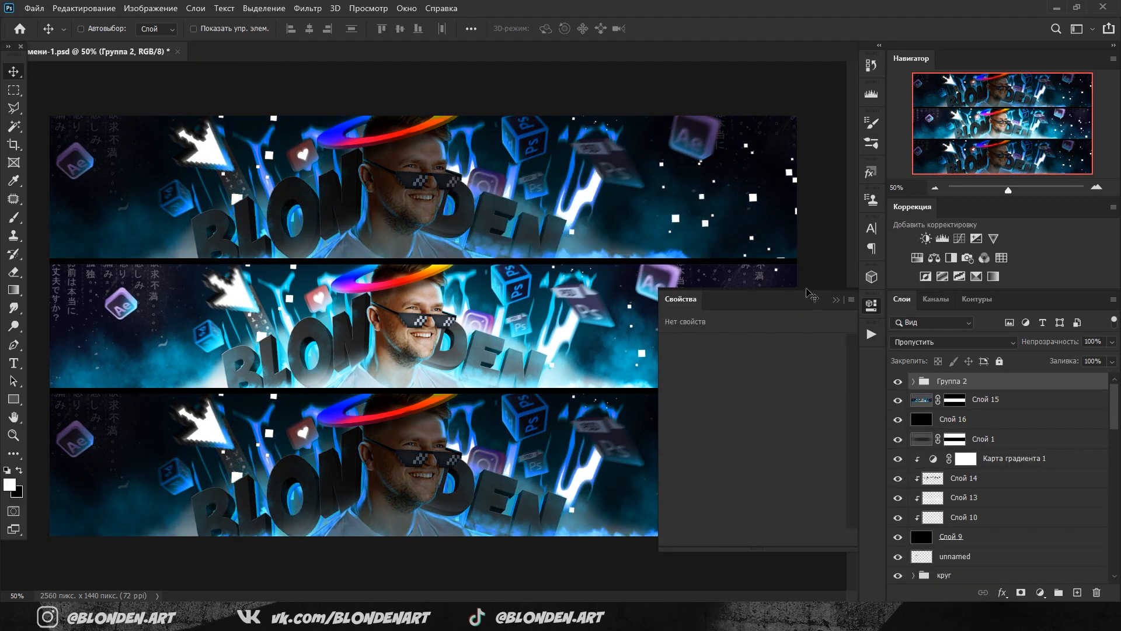
drag(840, 479, 741, 488)
drag(688, 487, 695, 489)
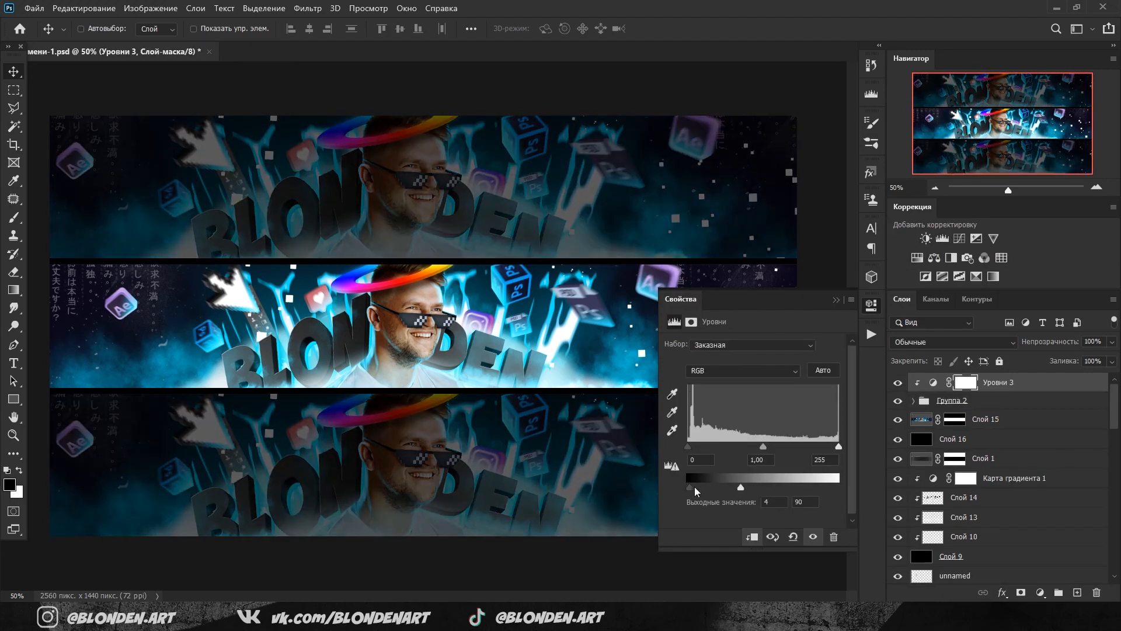
click(836, 299)
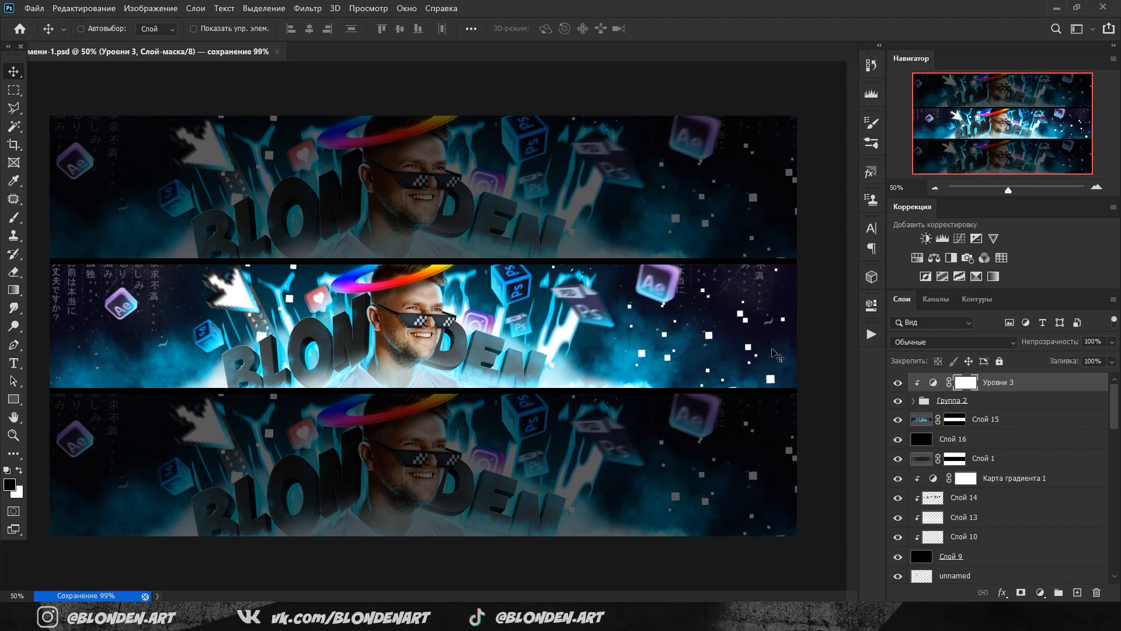